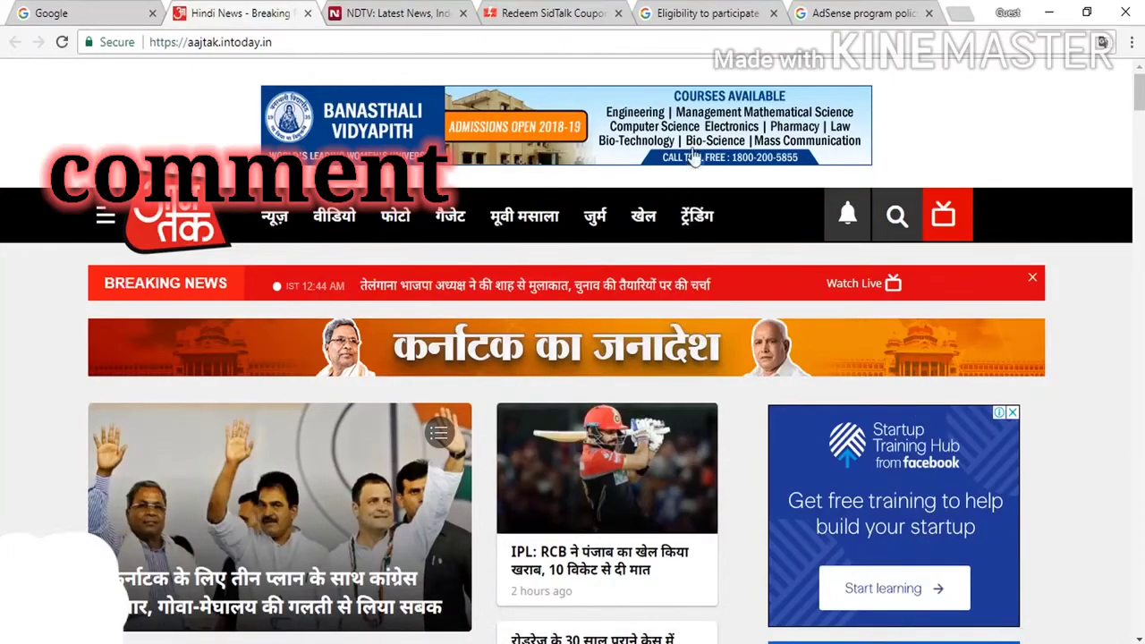
Step: Look over the Aaj Tak and NDTV home pages to examine the advertisements placed on them
scroll(686, 213, "down", 5)
scroll(686, 212, "up", 2)
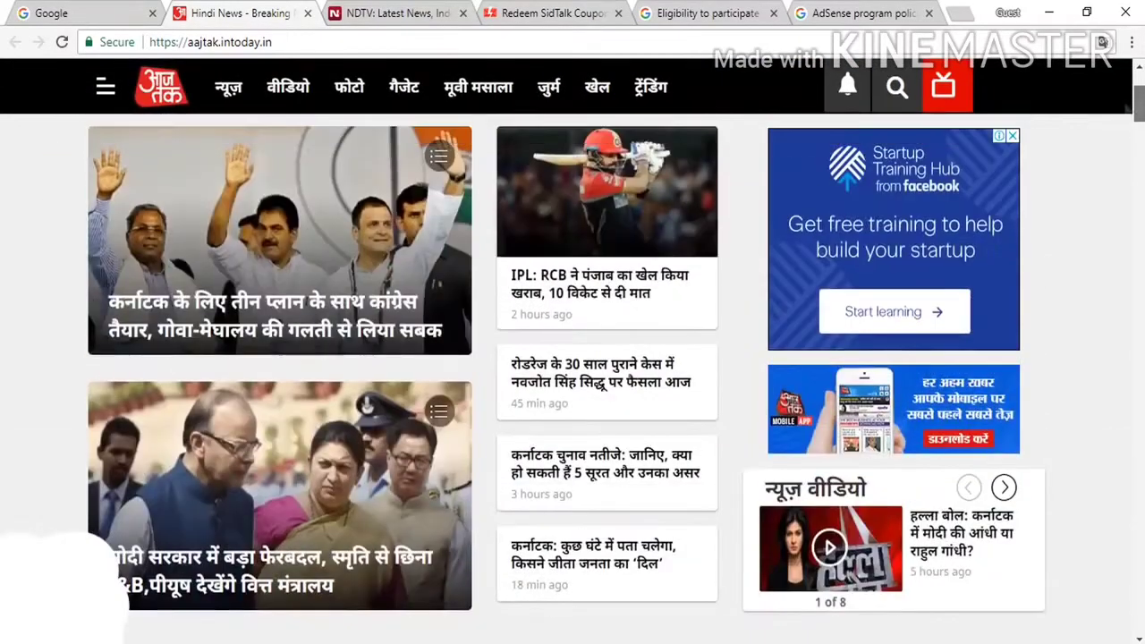
key("ctrl+Tab")
left_click(596, 155)
scroll(596, 161, "down", 15)
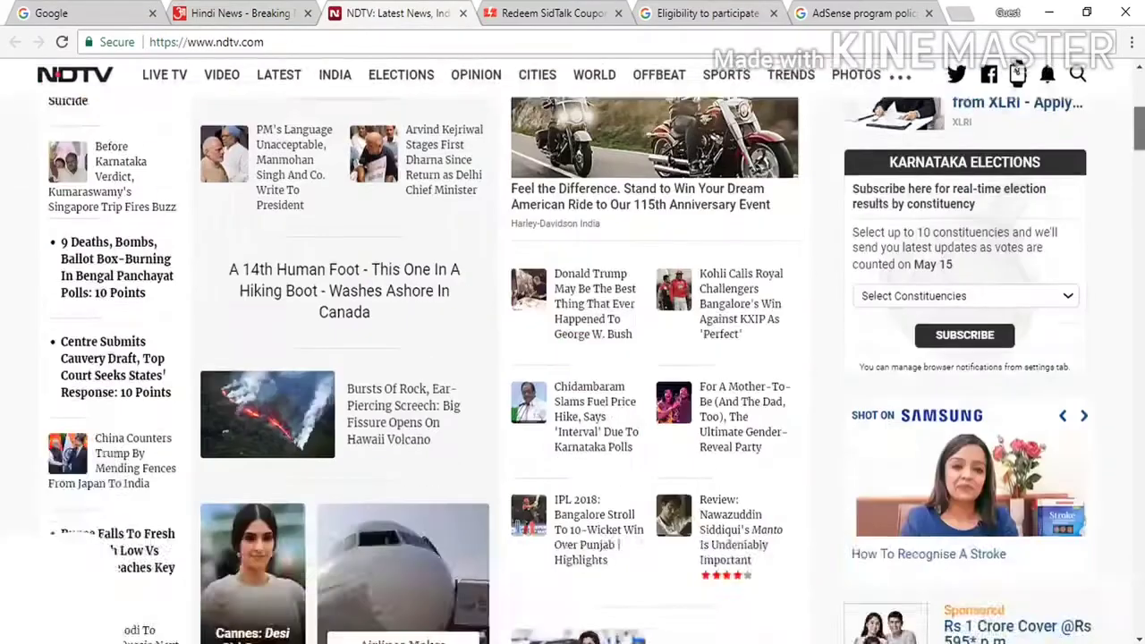
scroll(572, 358, "up", 15)
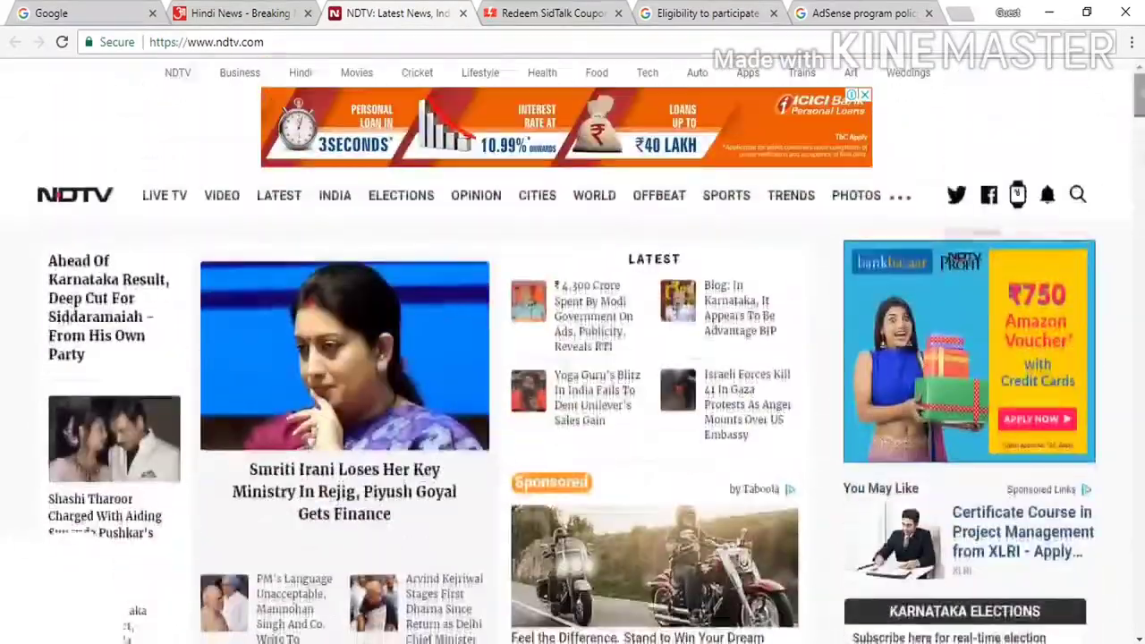
Step: Examine the SidTalk Coupon Zone page and its web address, and return to the NDTV home page
left_click(532, 15)
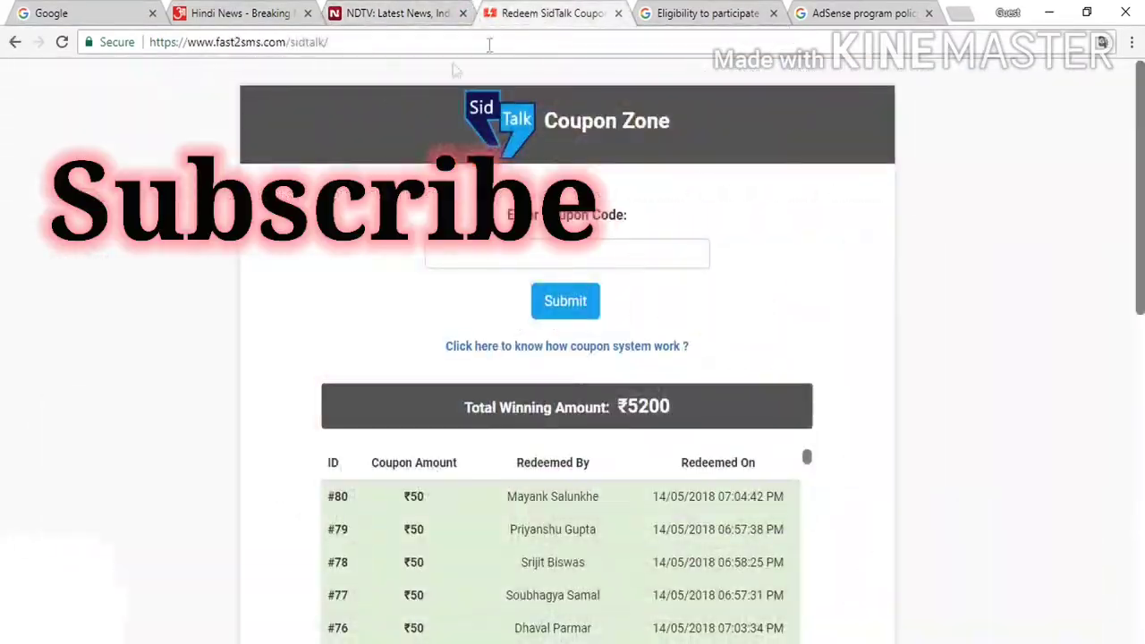
left_click_drag(216, 42, 363, 39)
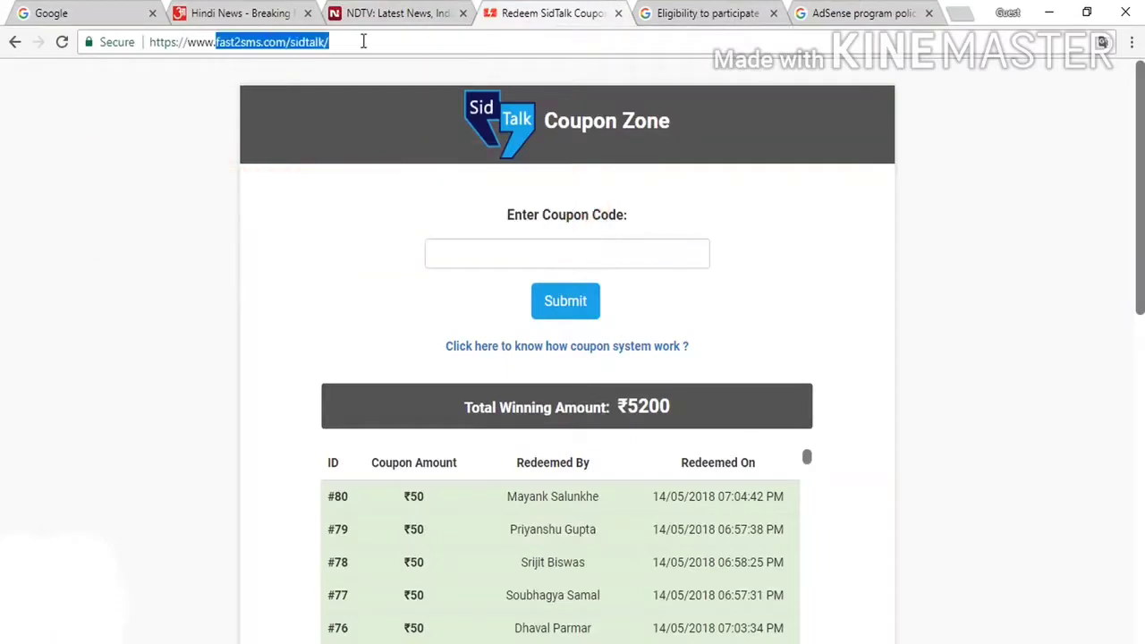
left_click(326, 230)
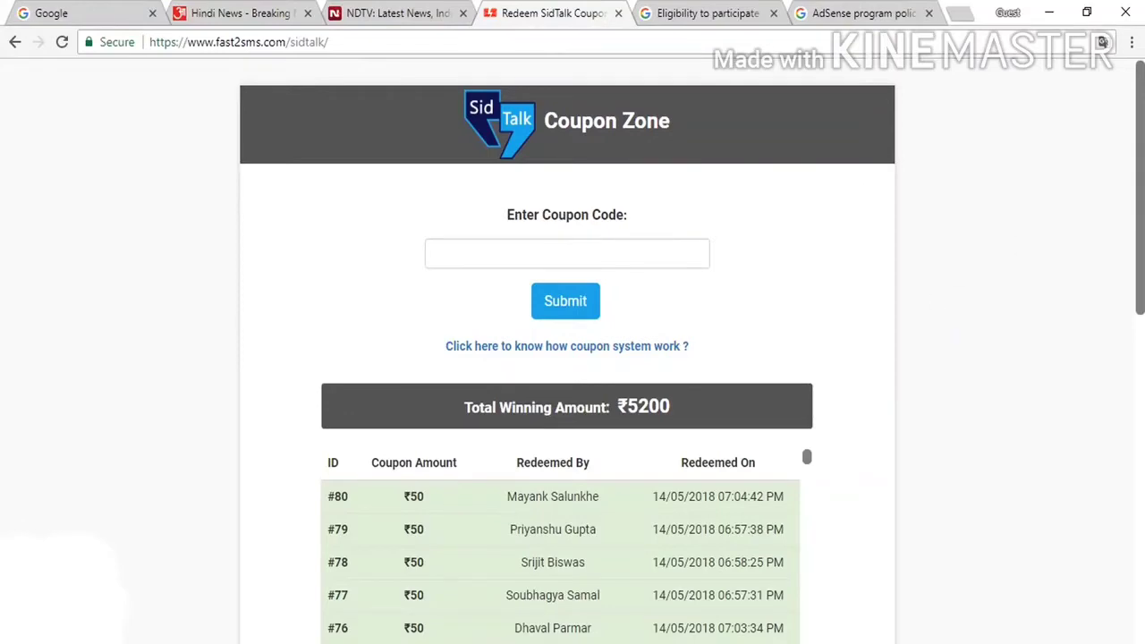
mouse_move(1141, 250)
left_mouse_down()
mouse_move(1141, 535)
mouse_move(1141, 252)
left_mouse_up()
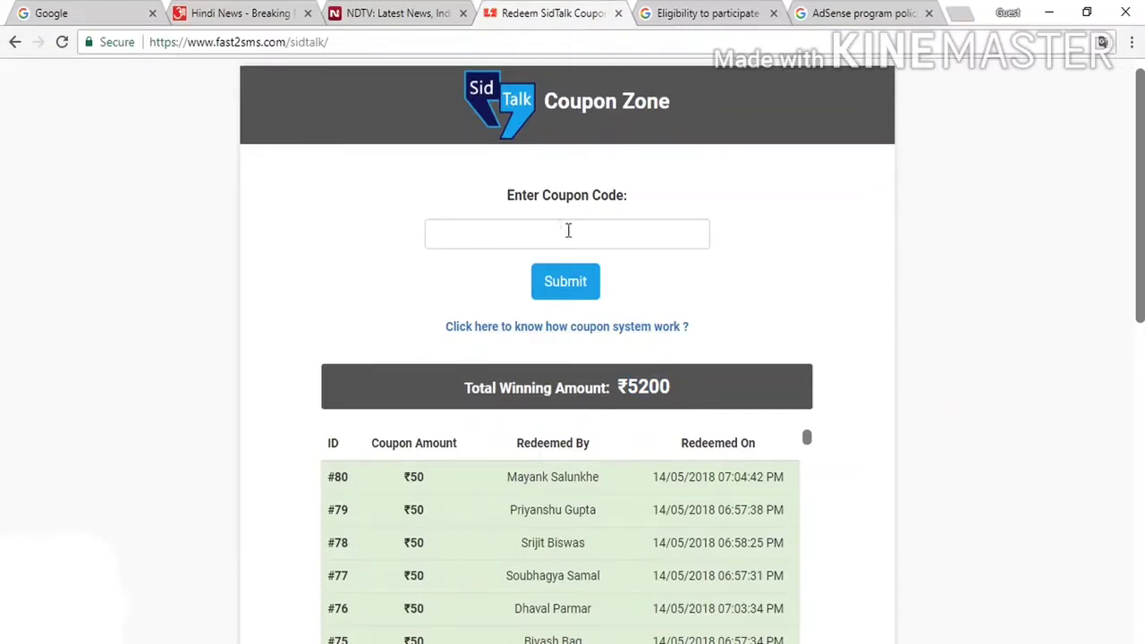
left_click(380, 9)
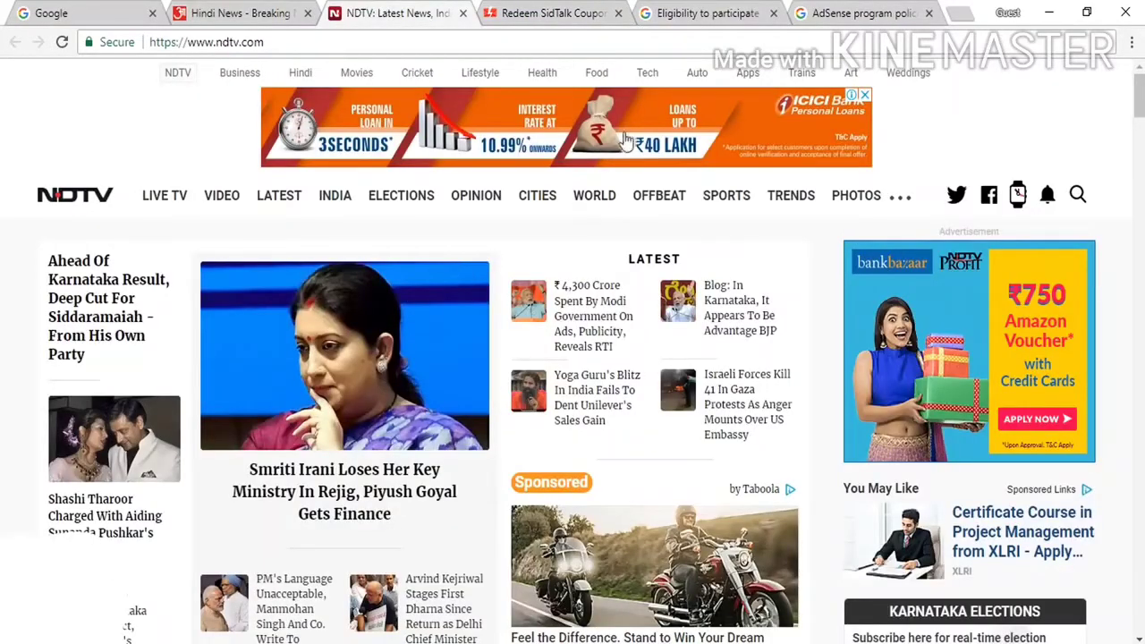
Step: Search Google for "google adsense"
left_click(107, 9)
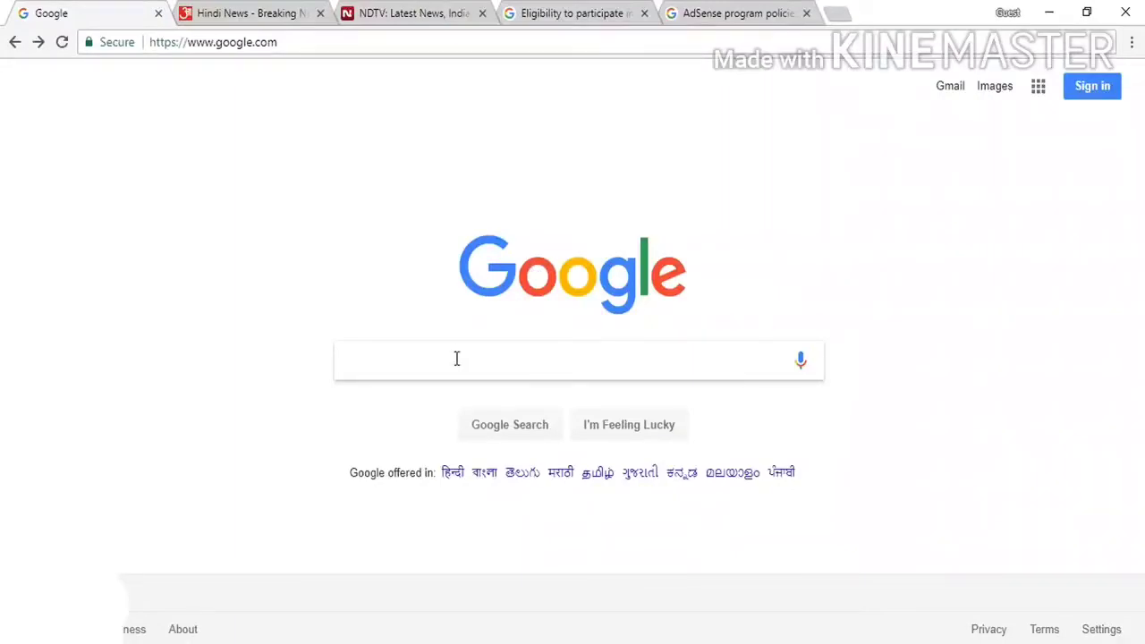
type("google adsense")
key("Return")
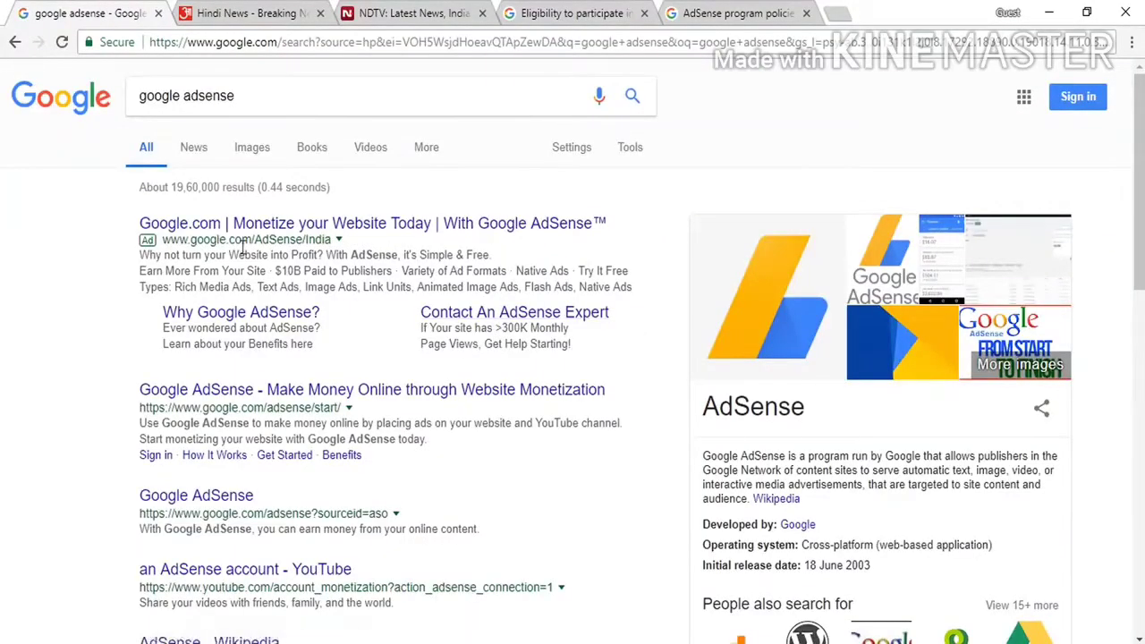
Step: Open the Google AdSense start page from the search results and begin signing up for an account
left_click_drag(222, 239, 331, 240)
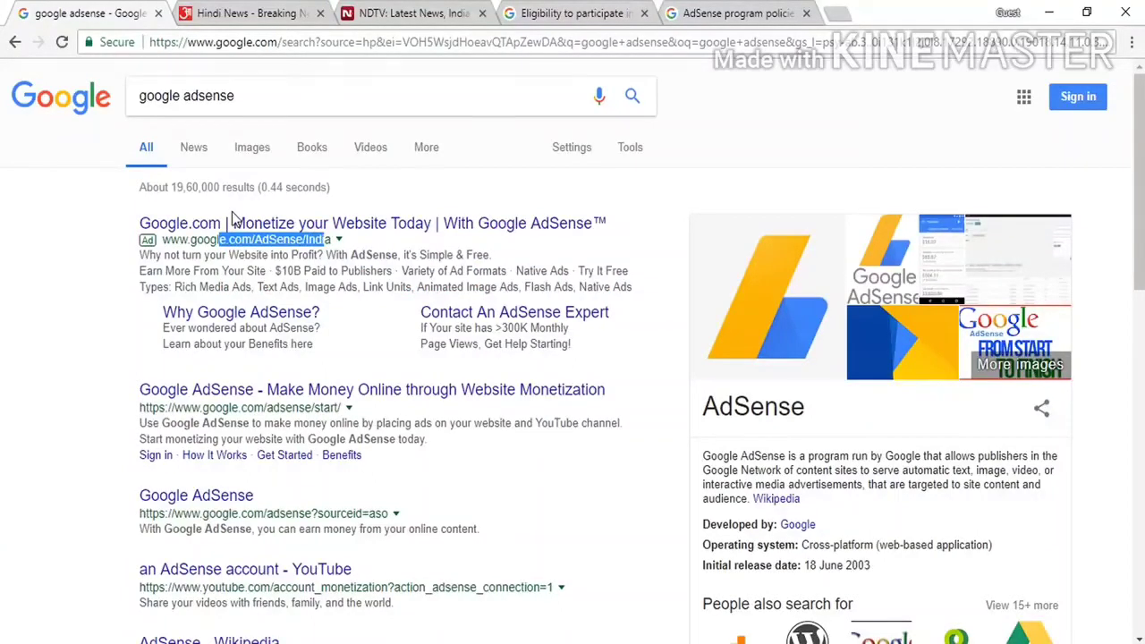
left_click_drag(172, 408, 358, 408)
left_click(364, 398)
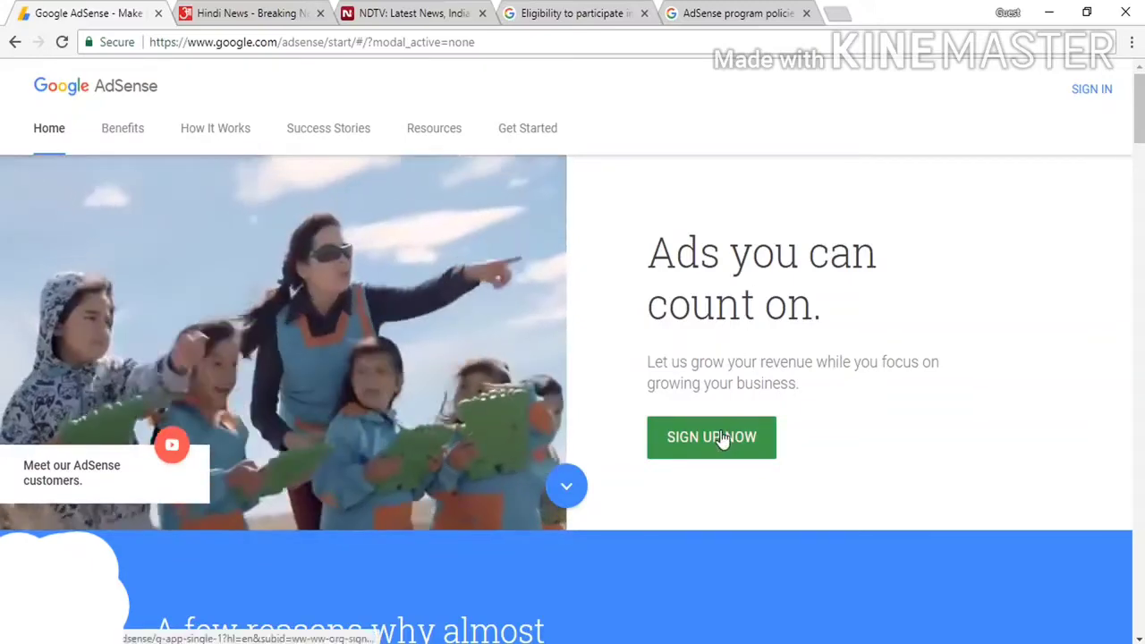
left_click(721, 438)
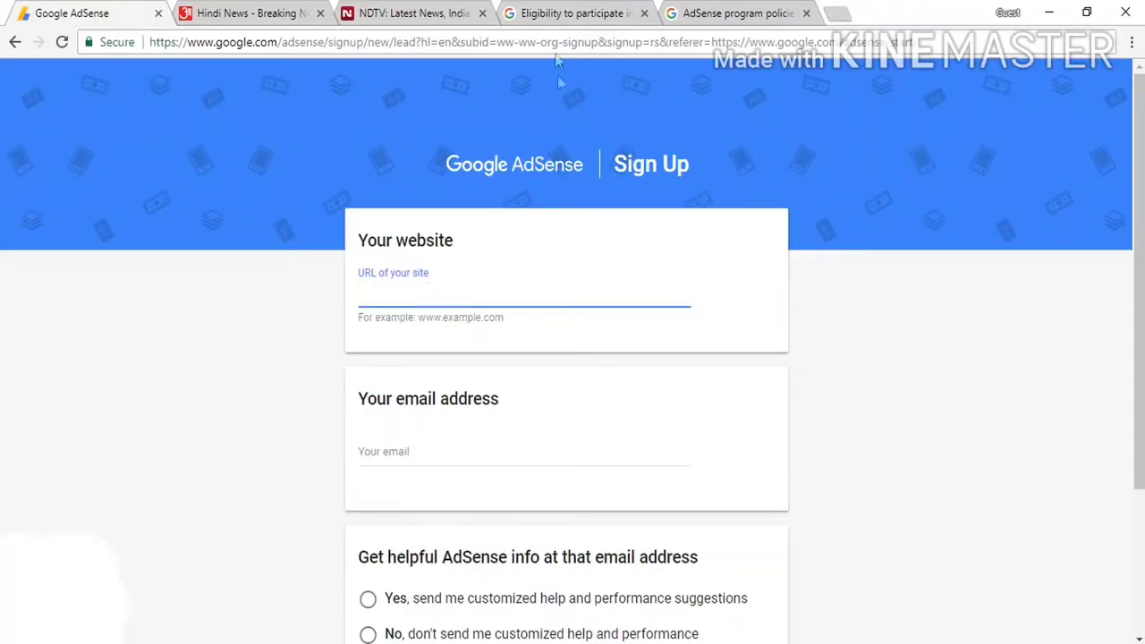
Step: Review the AdSense eligibility requirements on site ownership, program policies, six months of site activity and minimum age
left_click(555, 12)
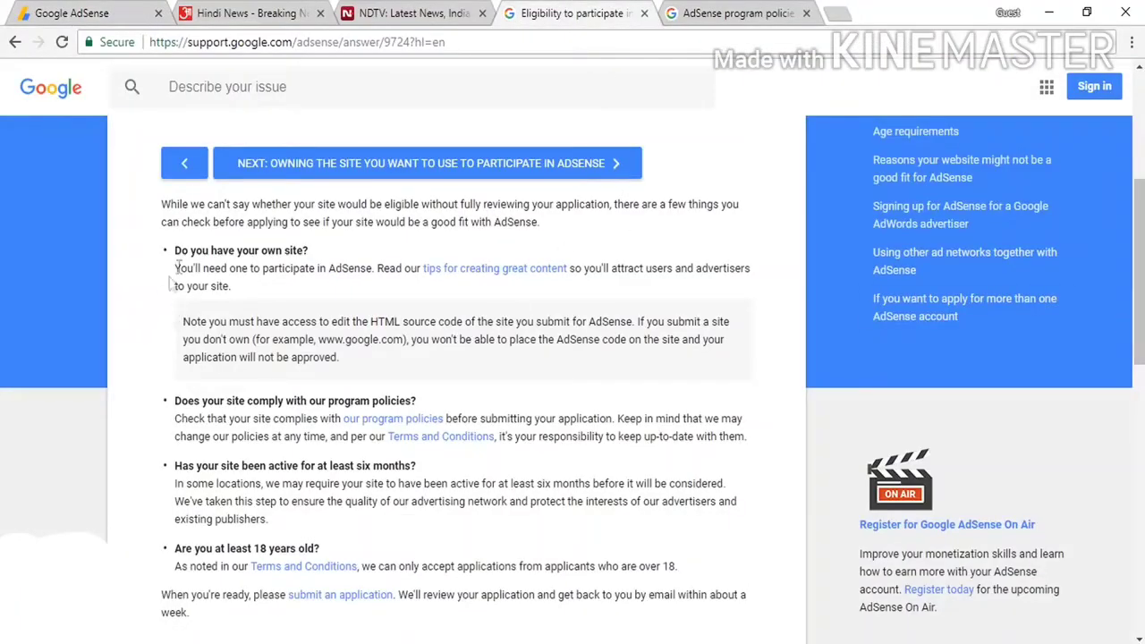
left_click_drag(189, 251, 306, 249)
left_click_drag(286, 400, 417, 400)
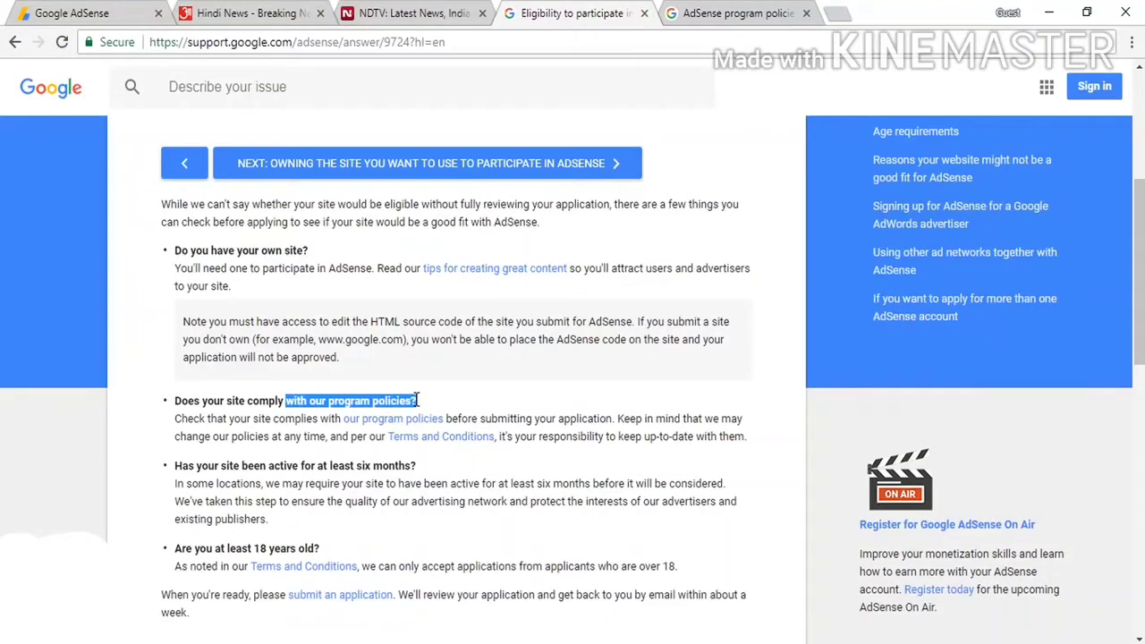
left_click_drag(323, 466, 413, 461)
left_click_drag(186, 484, 262, 483)
left_click(314, 498)
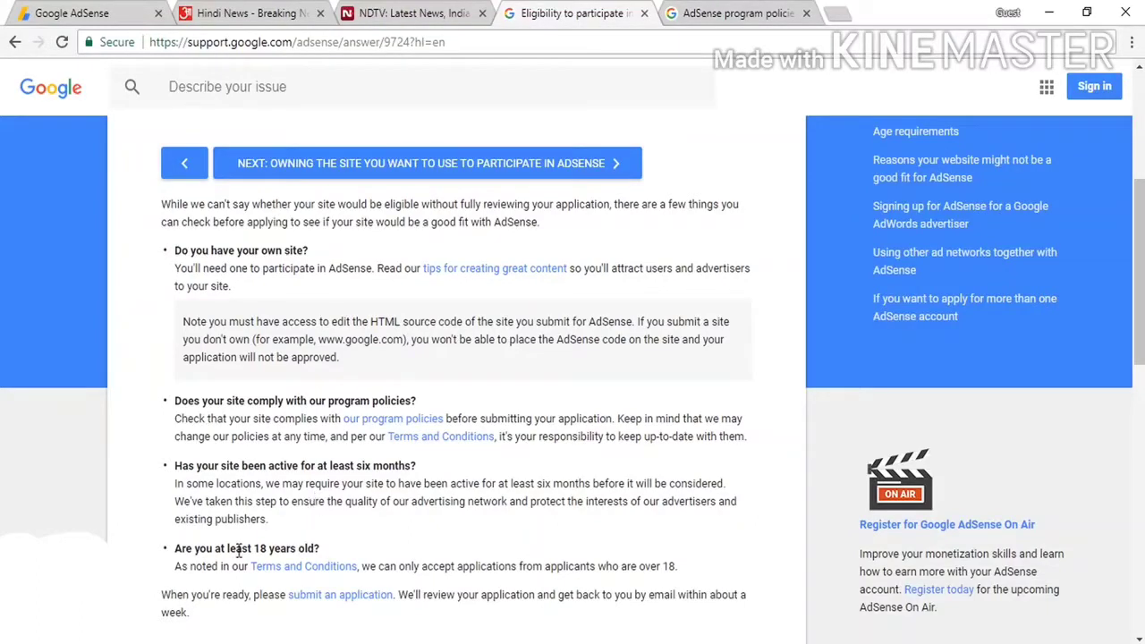
left_click_drag(225, 549, 319, 547)
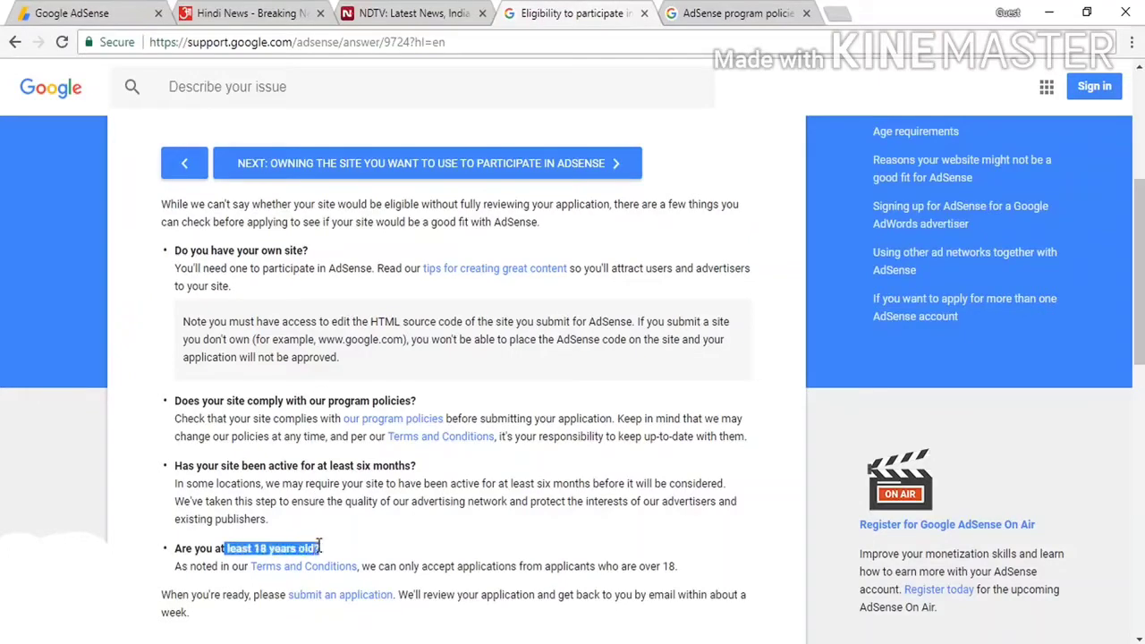
left_click(306, 548)
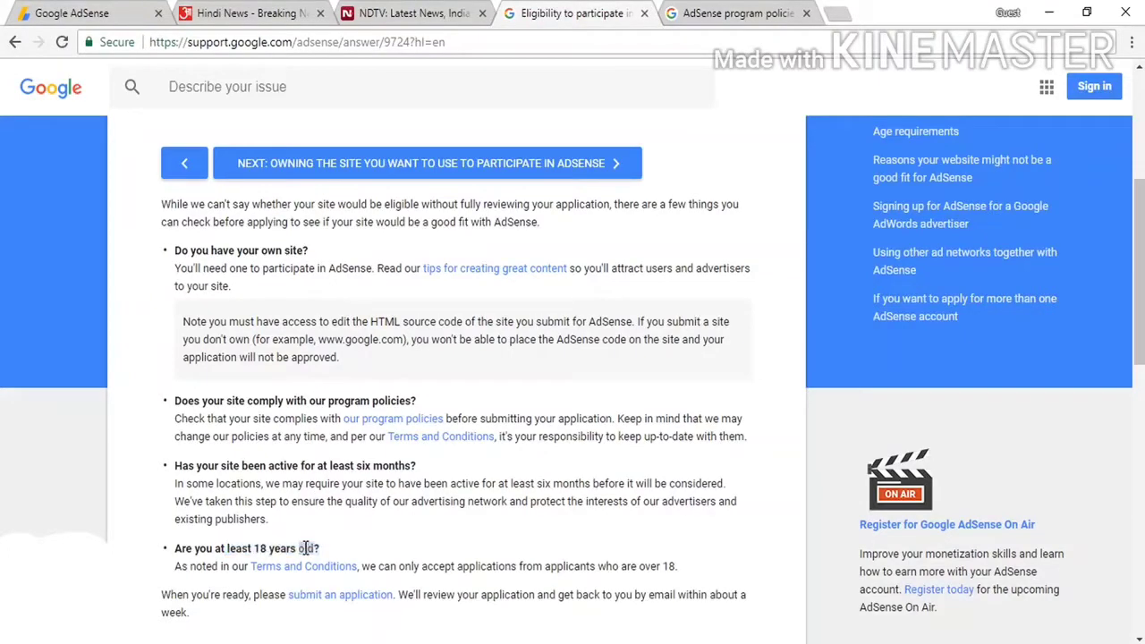
triple_click(307, 548)
left_click(307, 548)
Step: Return to the AdSense sign-up form and examine its "Your website" section
left_click(89, 13)
left_click_drag(358, 239, 475, 245)
left_click(472, 246)
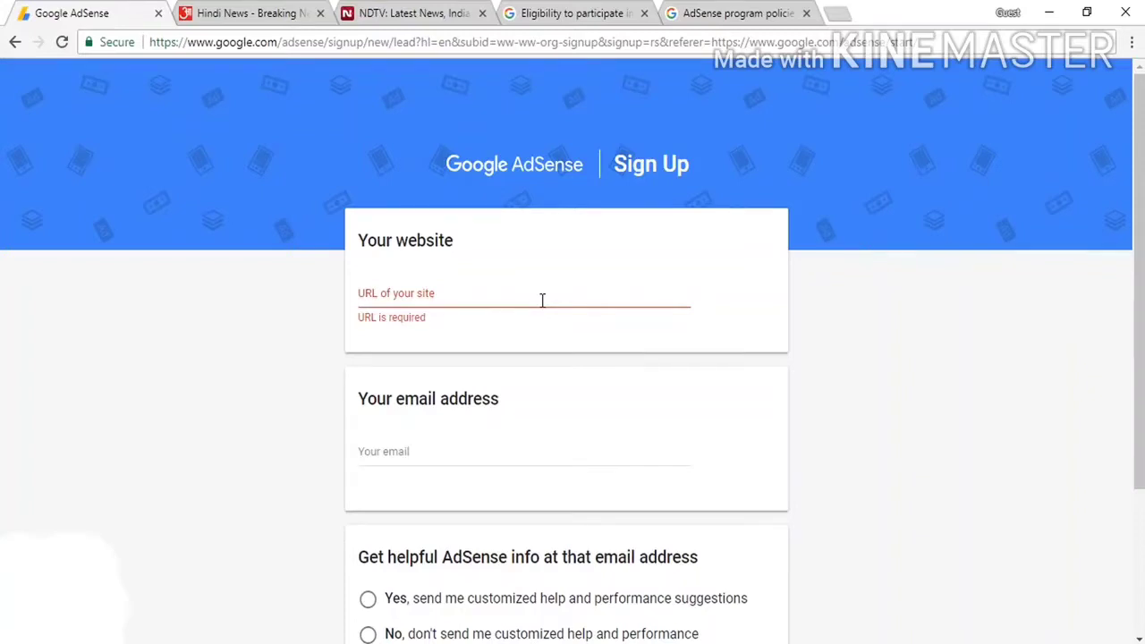
left_click_drag(359, 234, 461, 238)
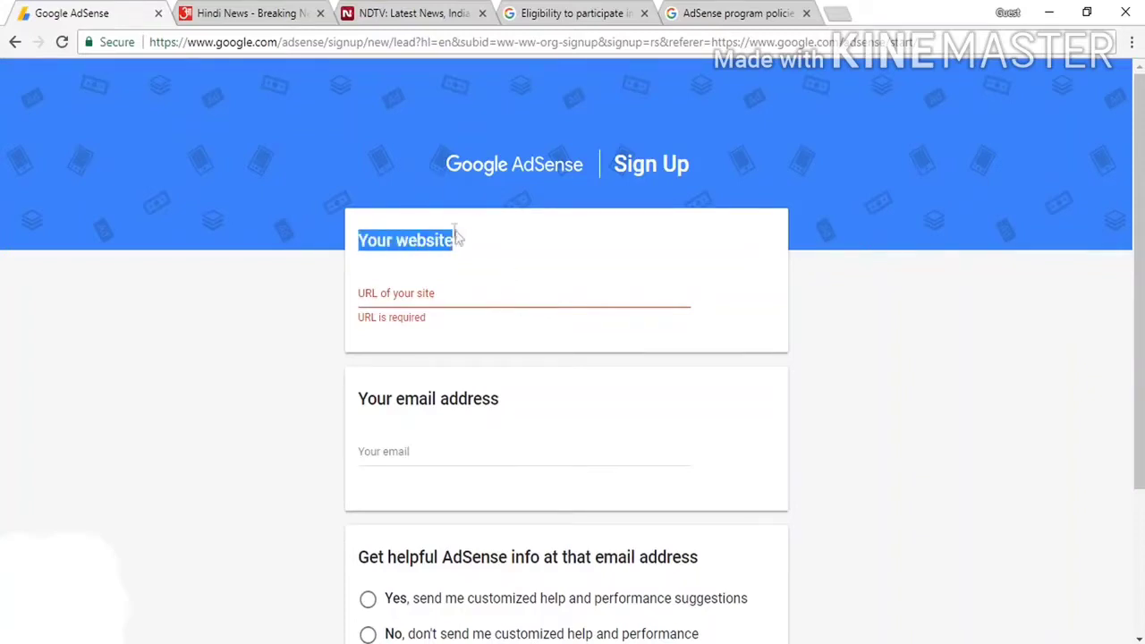
Step: Open sidtalk.in in a new browser tab and look through its home page down to the footer
left_click(838, 13)
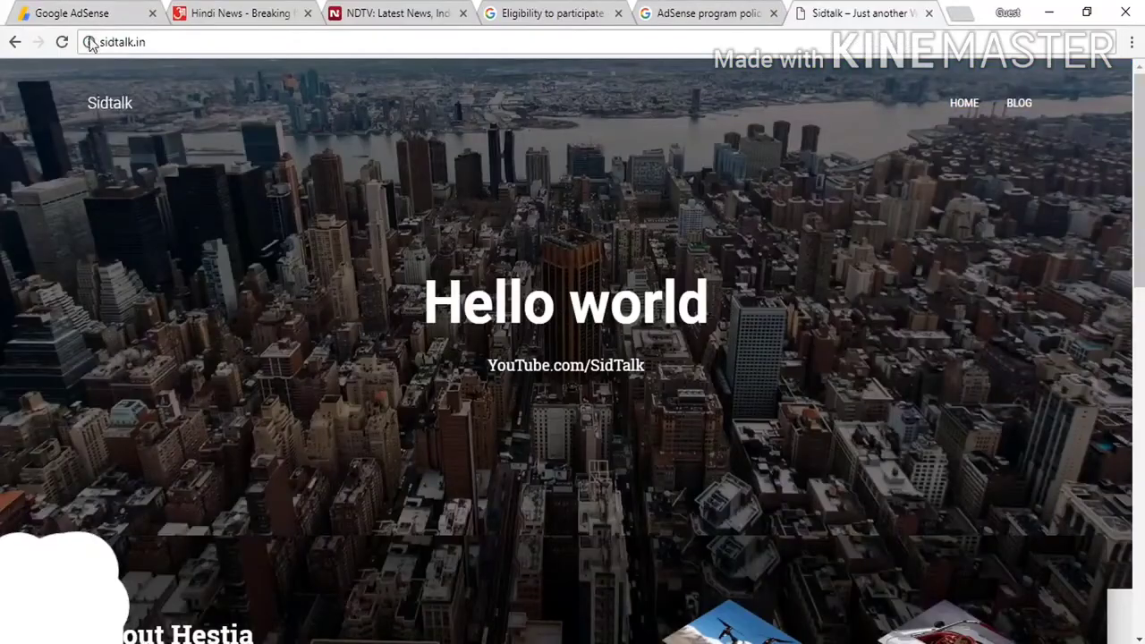
left_click(103, 42)
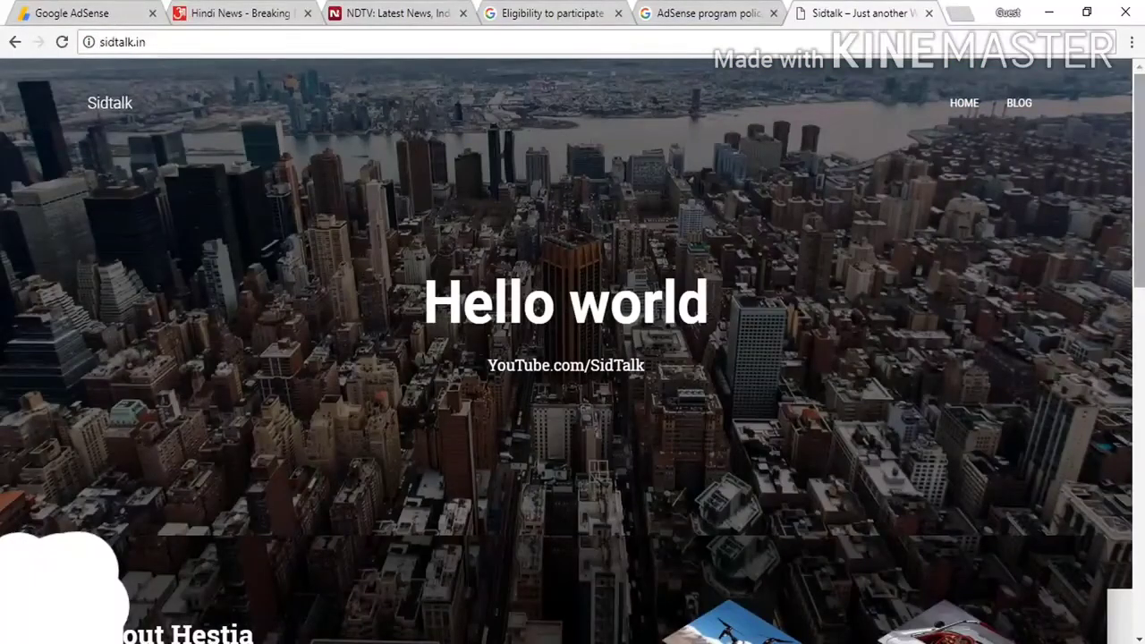
scroll(572, 358, "down", 5)
scroll(572, 358, "down", 6)
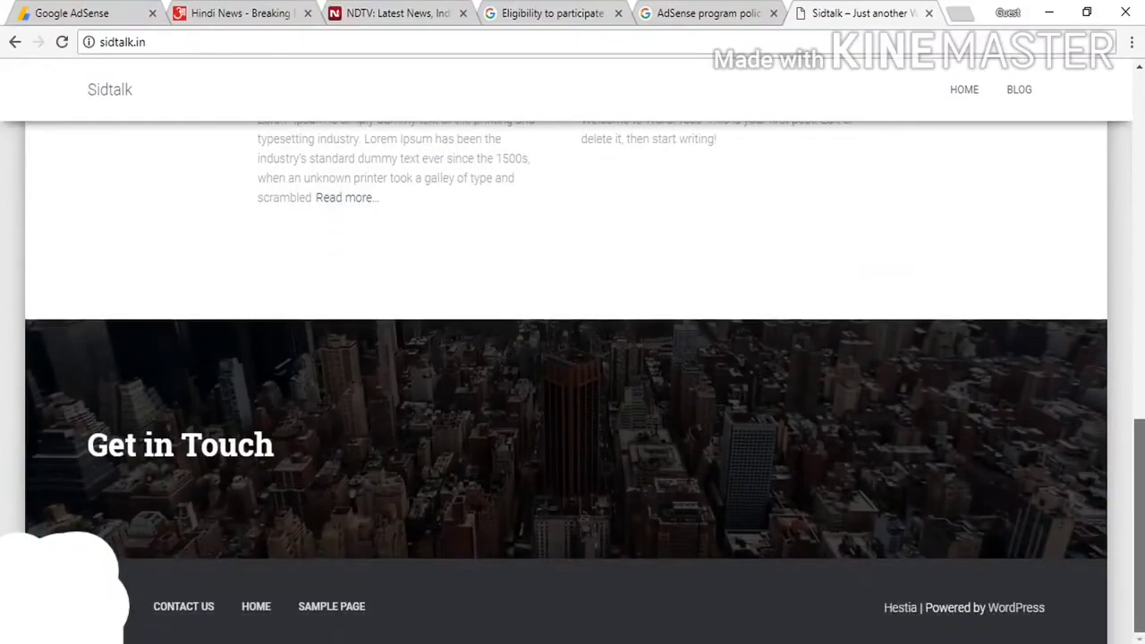
scroll(572, 358, "up", 8)
scroll(812, 255, "up", 5)
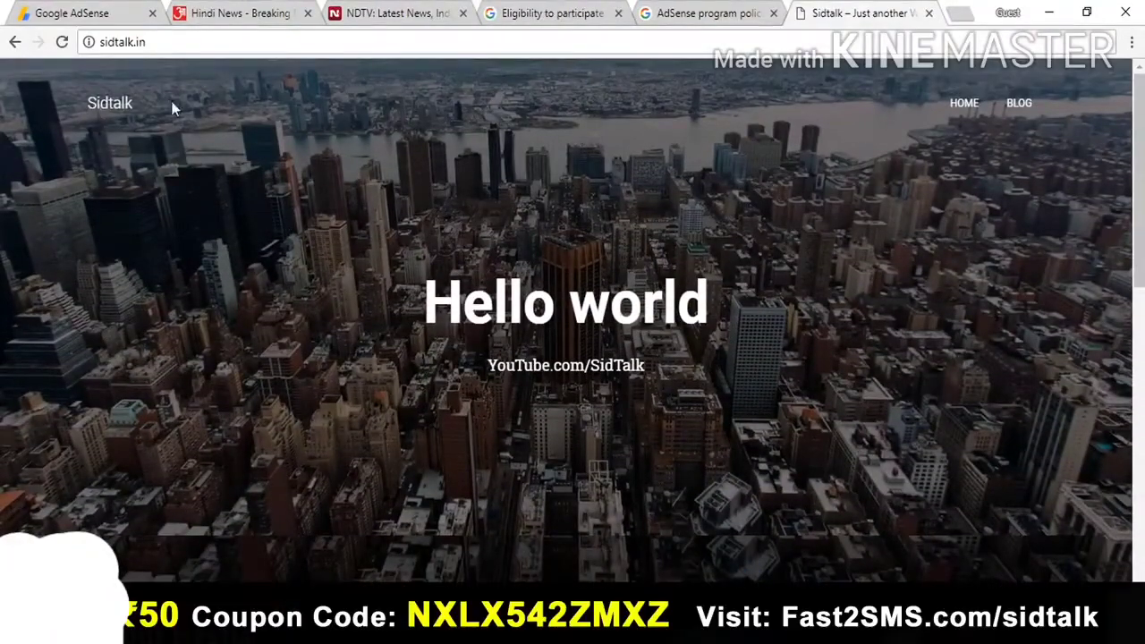
left_click(169, 42)
left_click(174, 42)
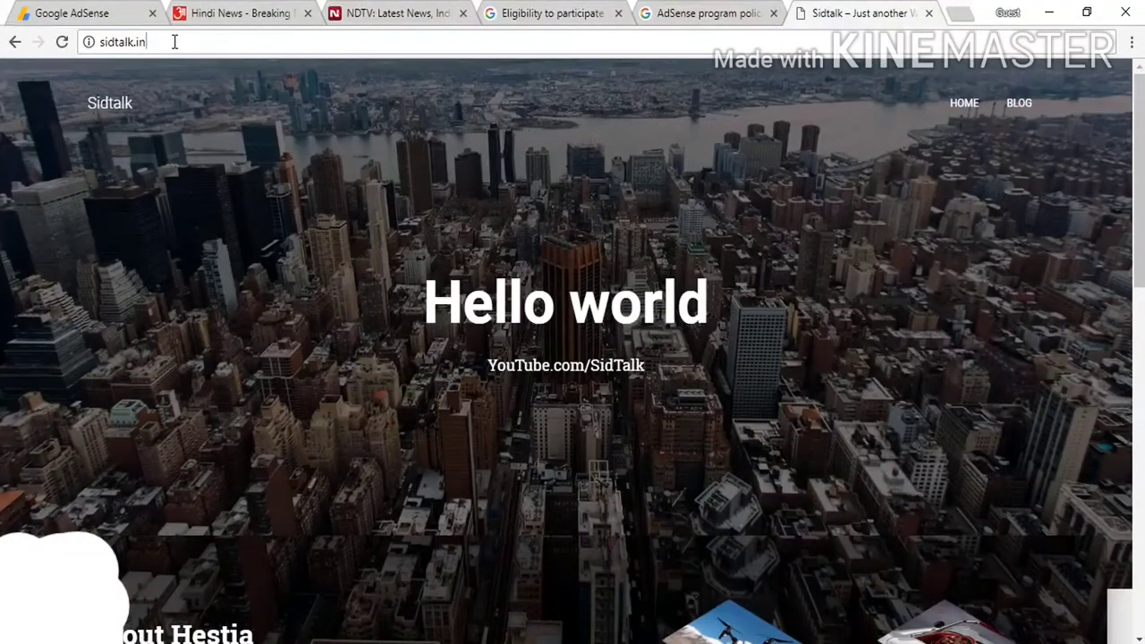
left_click_drag(1138, 249, 1138, 597)
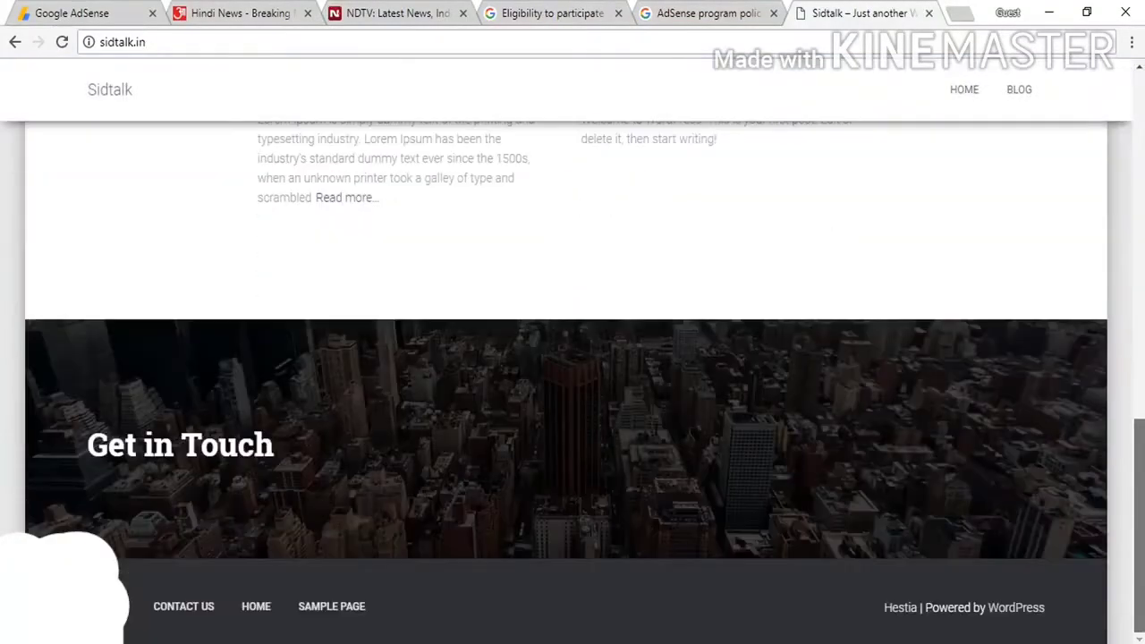
left_click_drag(1139, 536, 1138, 191)
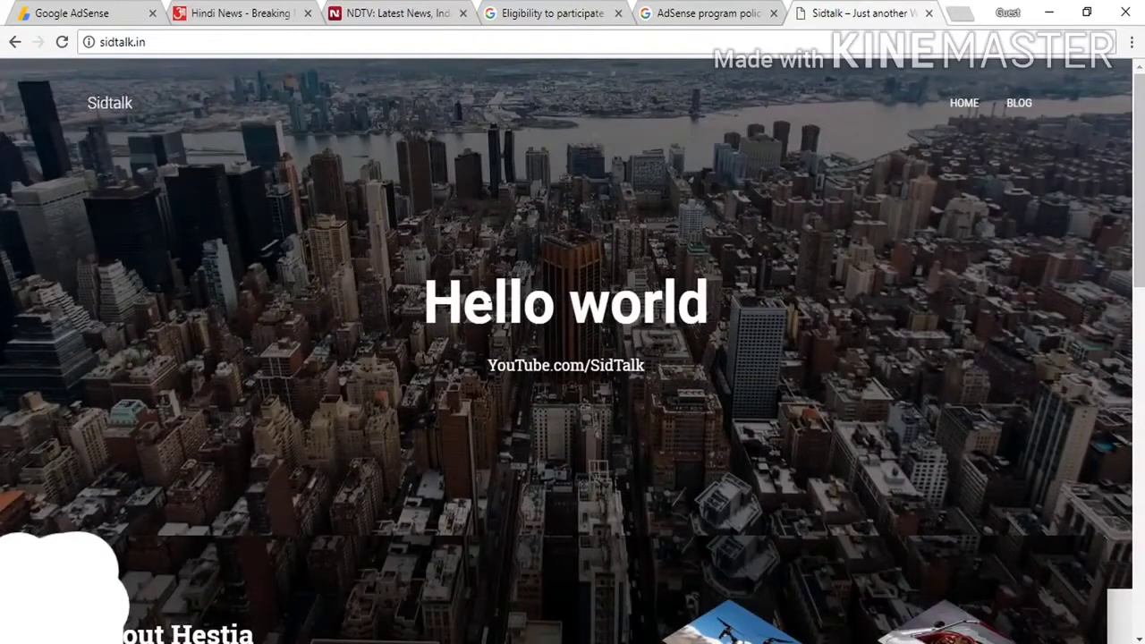
right_click(613, 39)
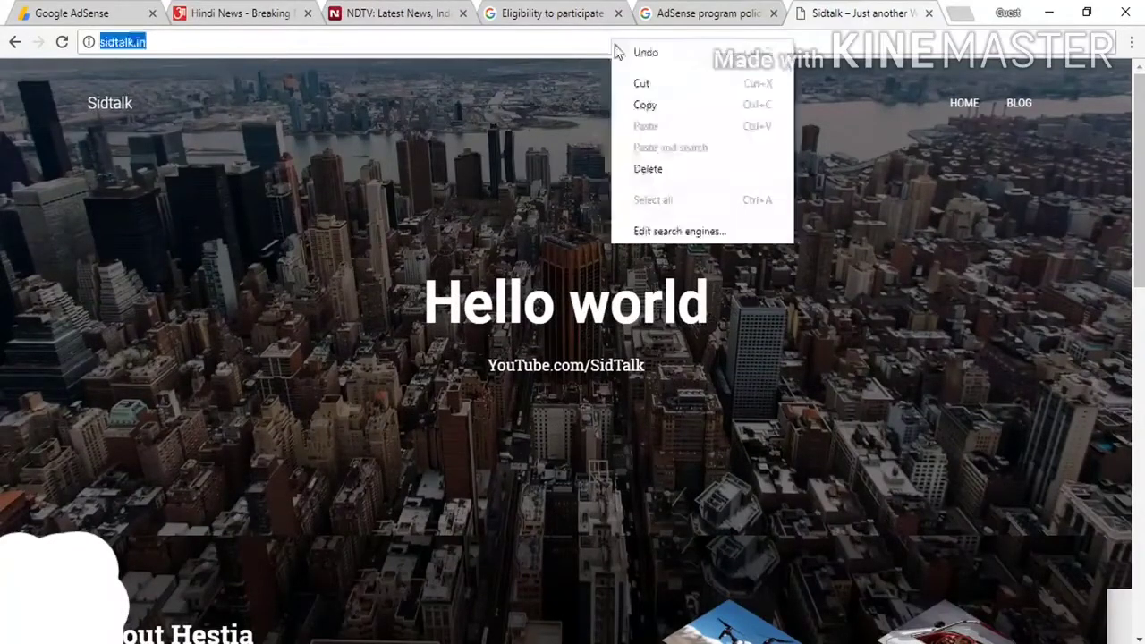
left_click(643, 105)
left_click(210, 46)
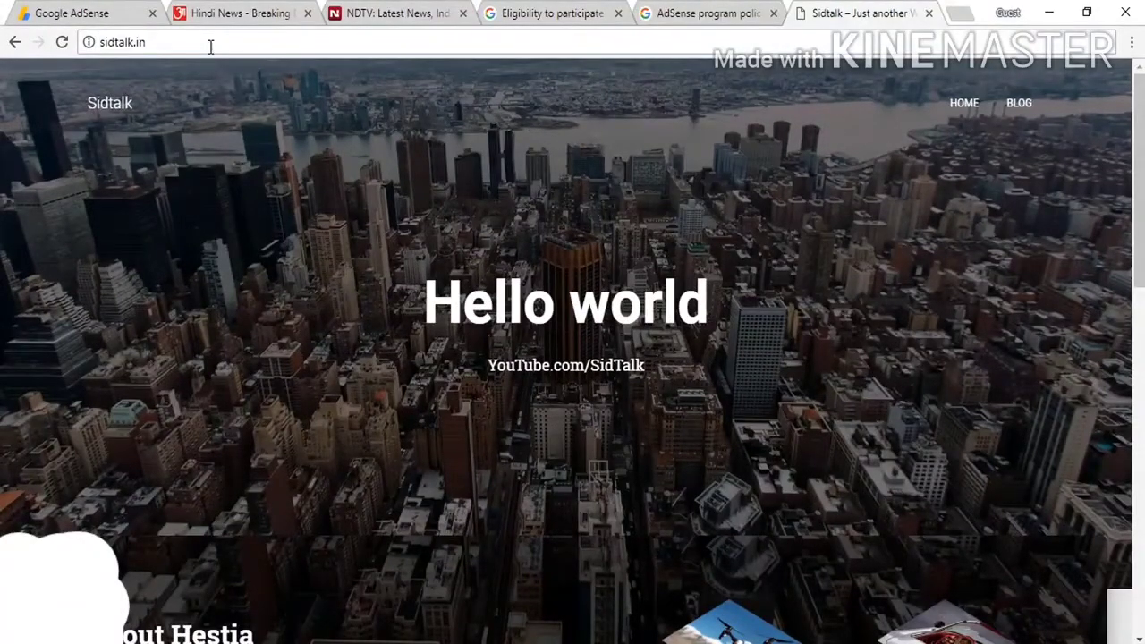
left_click(81, 12)
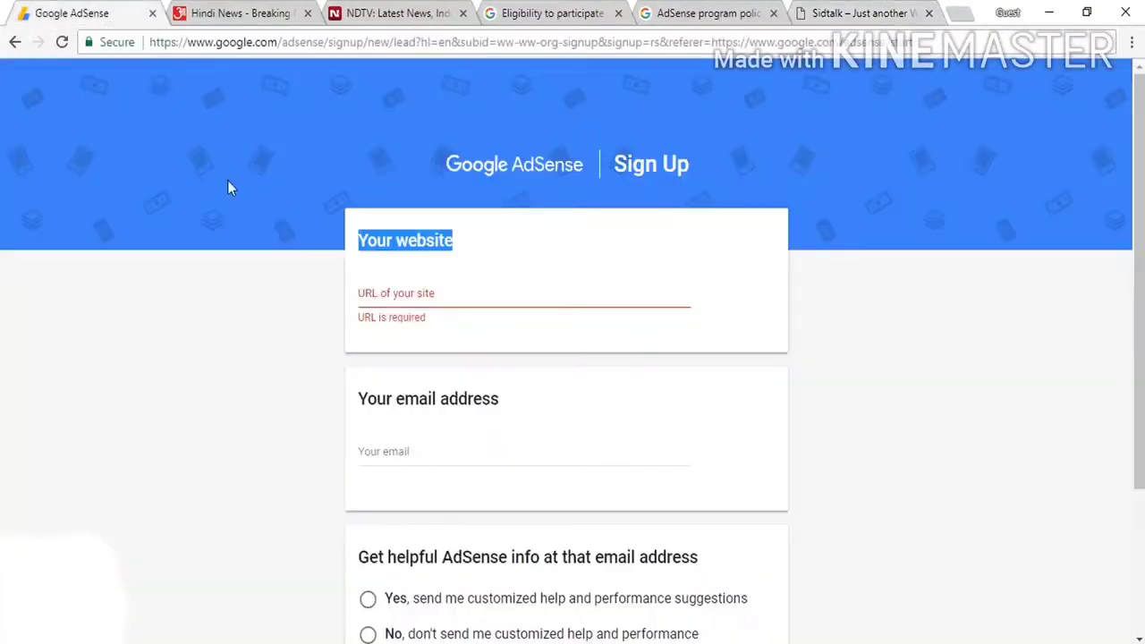
right_click(405, 292)
left_click(438, 400)
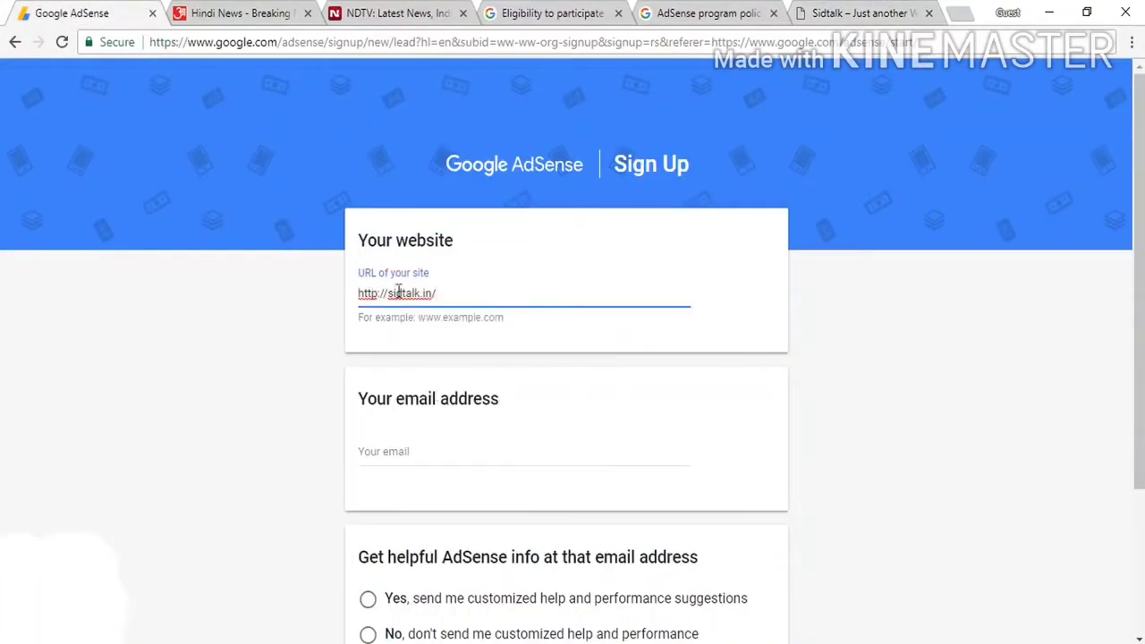
Step: Copy the e-mail address from the Gmail account and paste it as the e-mail in the AdSense sign-up form
left_click(403, 451)
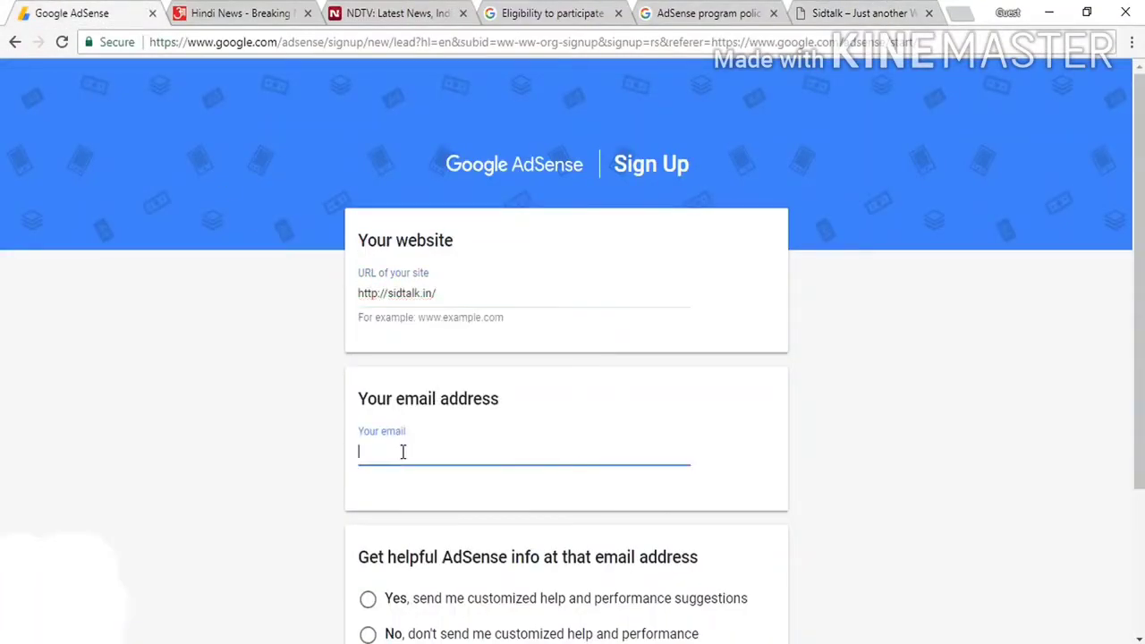
left_click(429, 435)
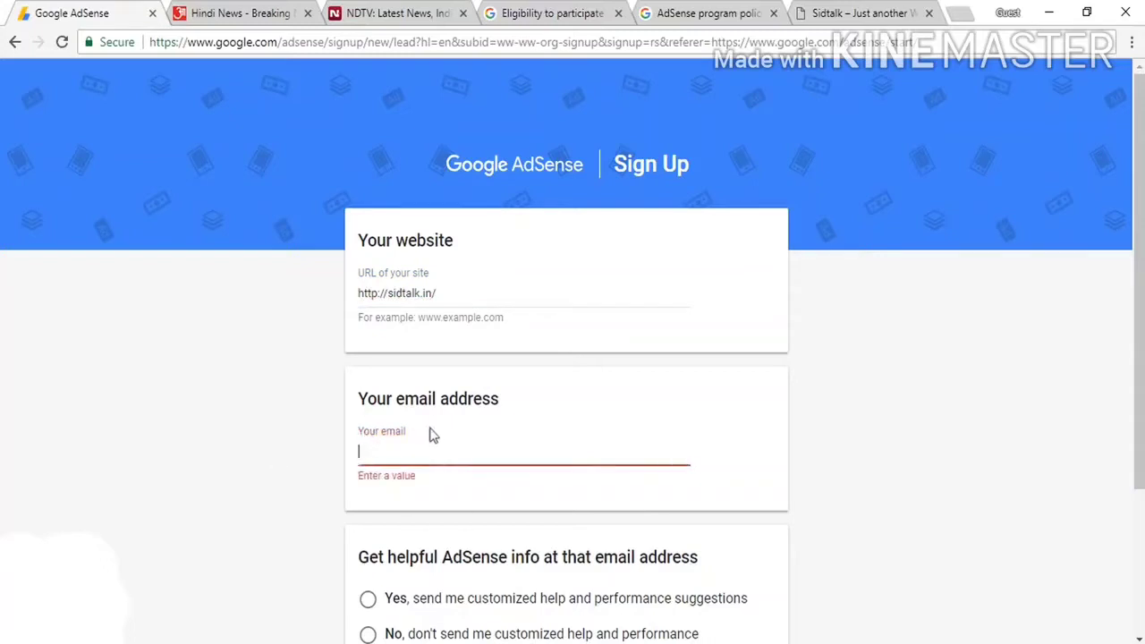
triple_click(433, 402)
left_click(433, 400)
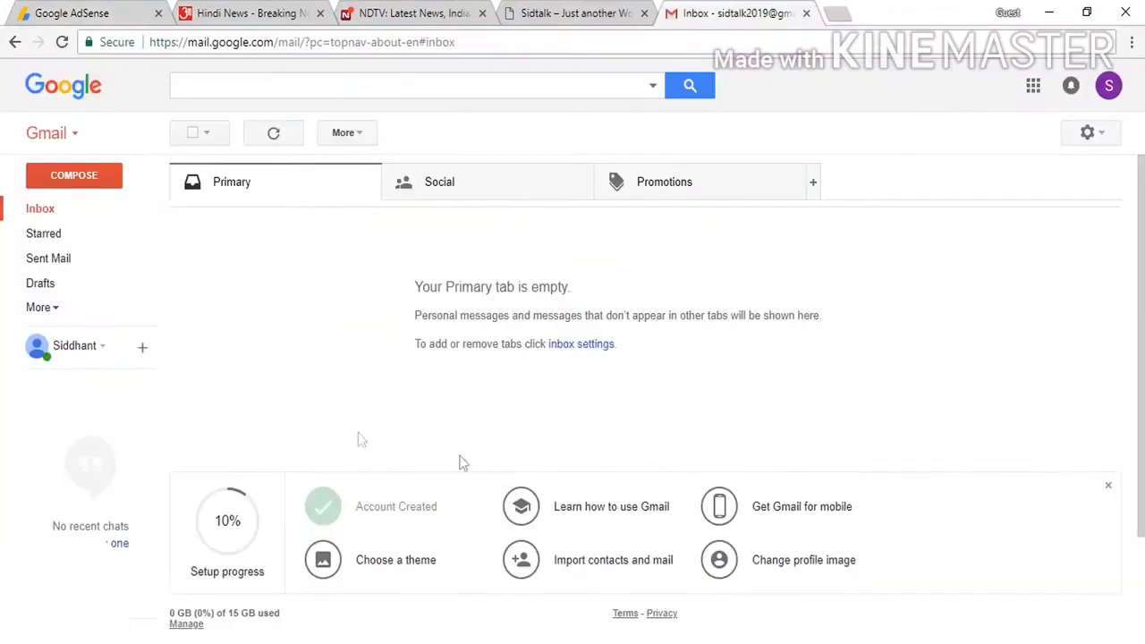
left_click(99, 12)
right_click(455, 453)
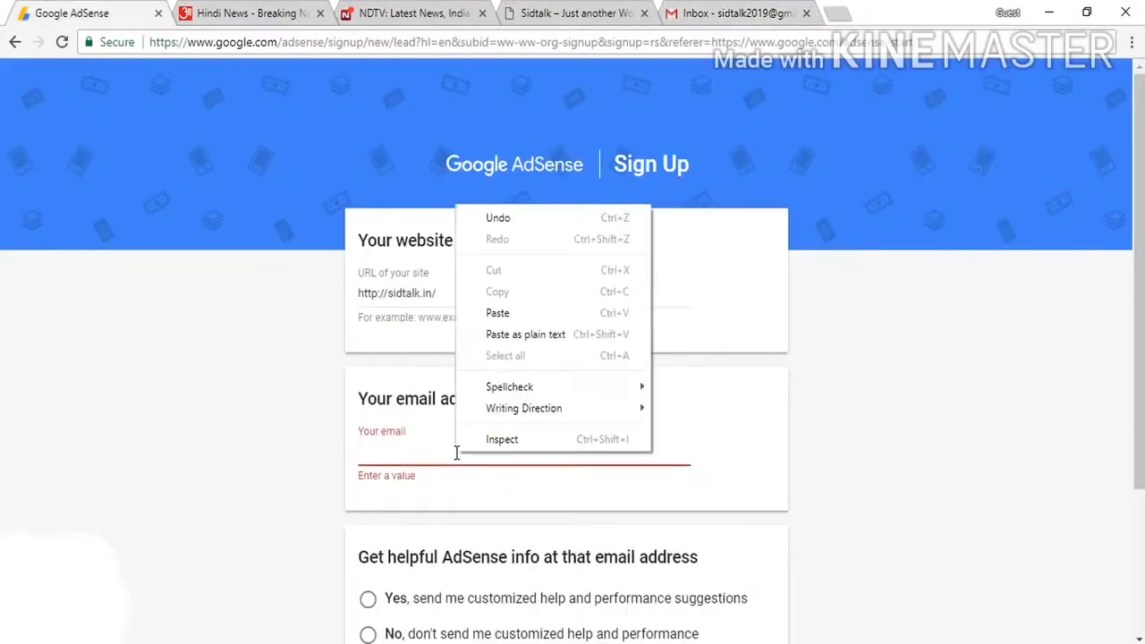
left_click(498, 312)
Step: Decline customized help and performance suggestions, and save the sign-up form to continue
scroll(411, 401, "down", 2)
left_click(404, 463)
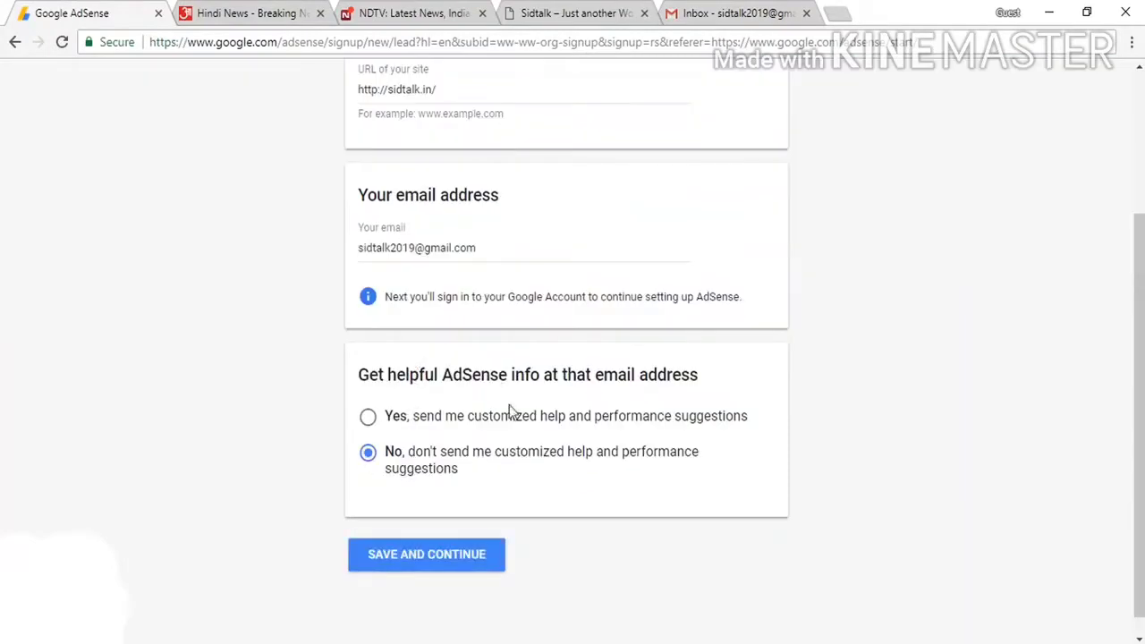
left_click(427, 556)
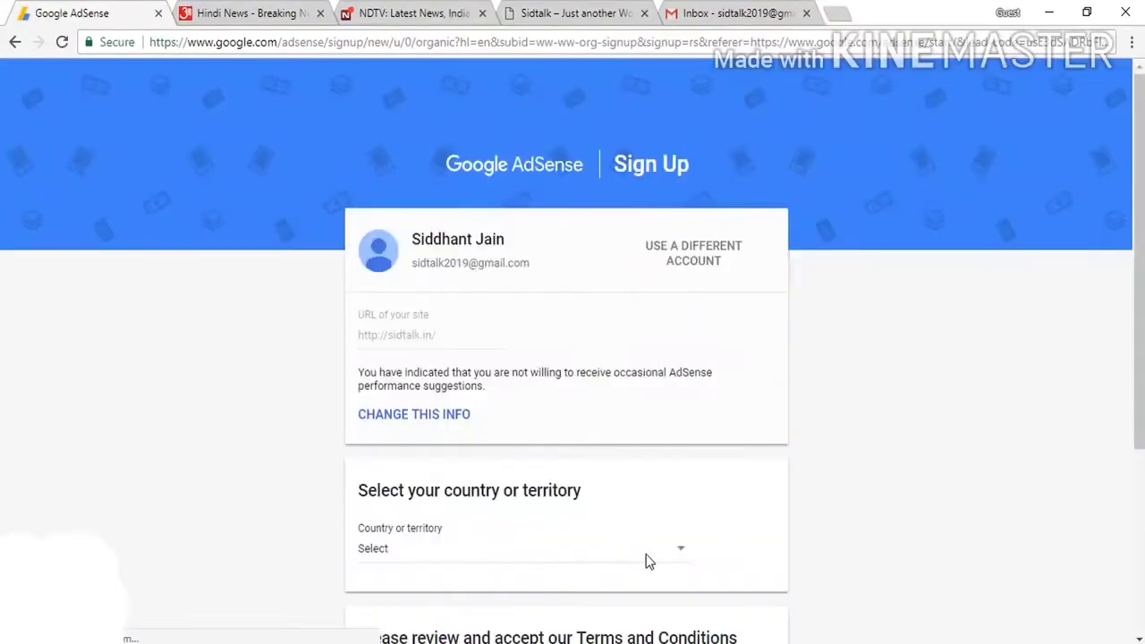
Step: Check the account e-mail and the site URL shown on the AdSense sign-up page
left_click_drag(412, 263, 555, 265)
left_click(425, 263)
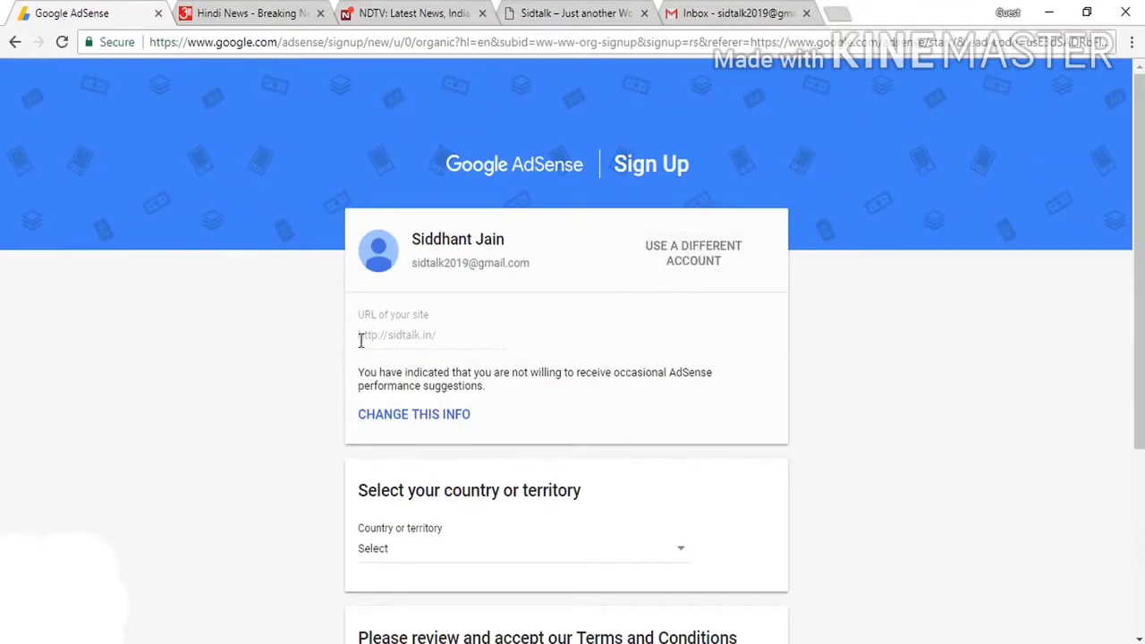
left_click_drag(360, 338, 462, 335)
triple_click(405, 338)
double_click(431, 340)
key("ctrl+a")
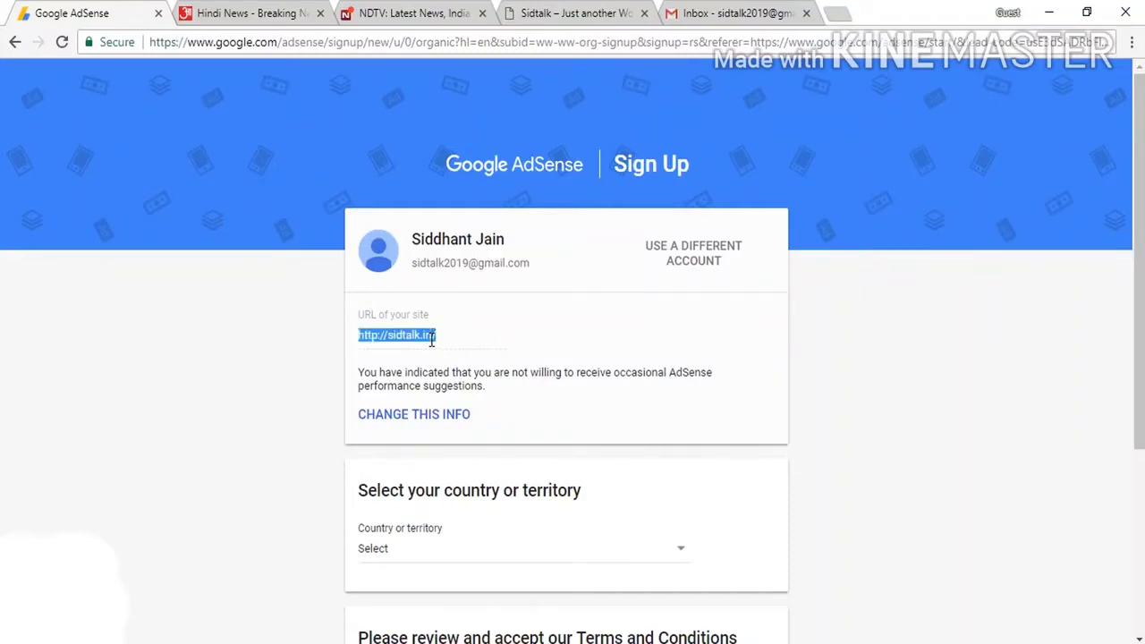
left_click(477, 342)
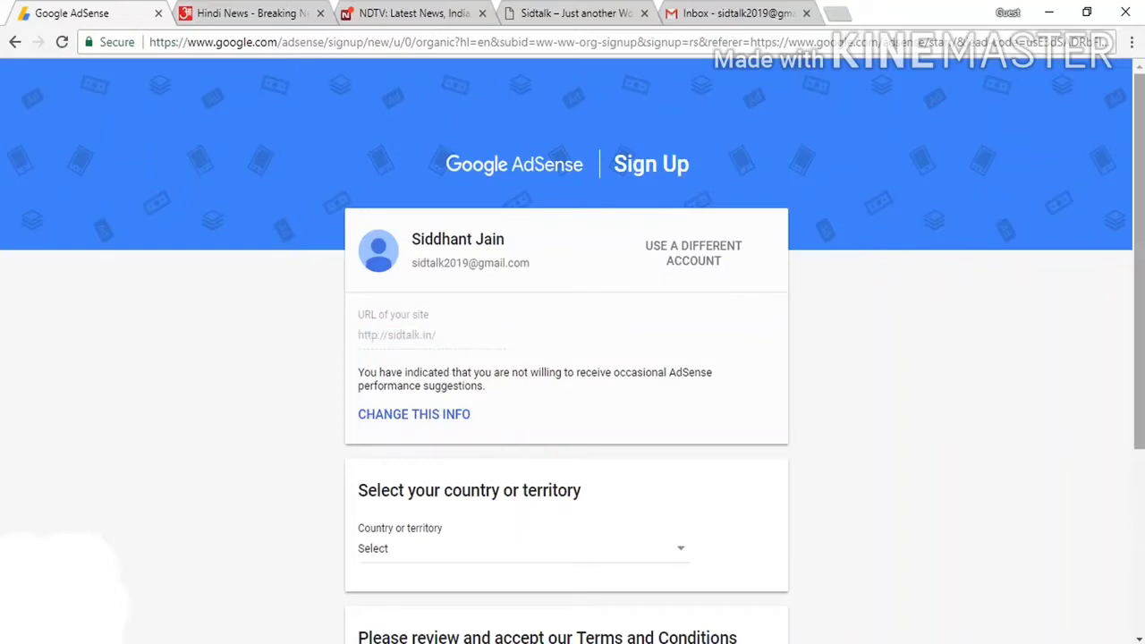
Step: Set the country or territory to India
scroll(781, 390, "down", 2)
left_click(442, 400)
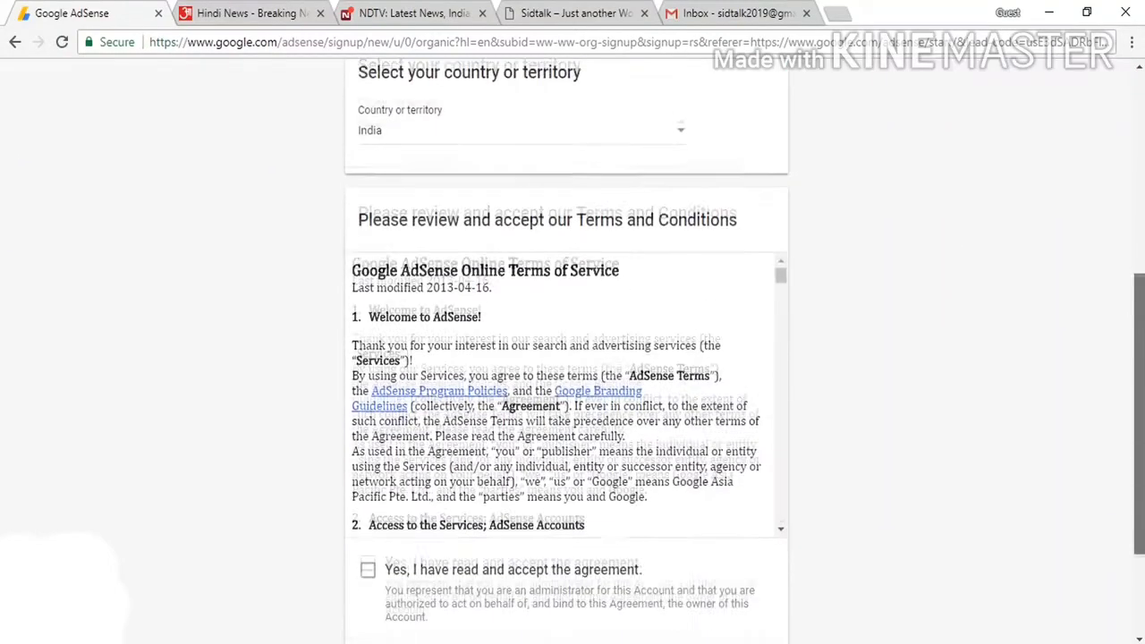
Step: Go through the AdSense Online Terms of Service to the end, accept the agreement and create the account
scroll(891, 373, "down", 1)
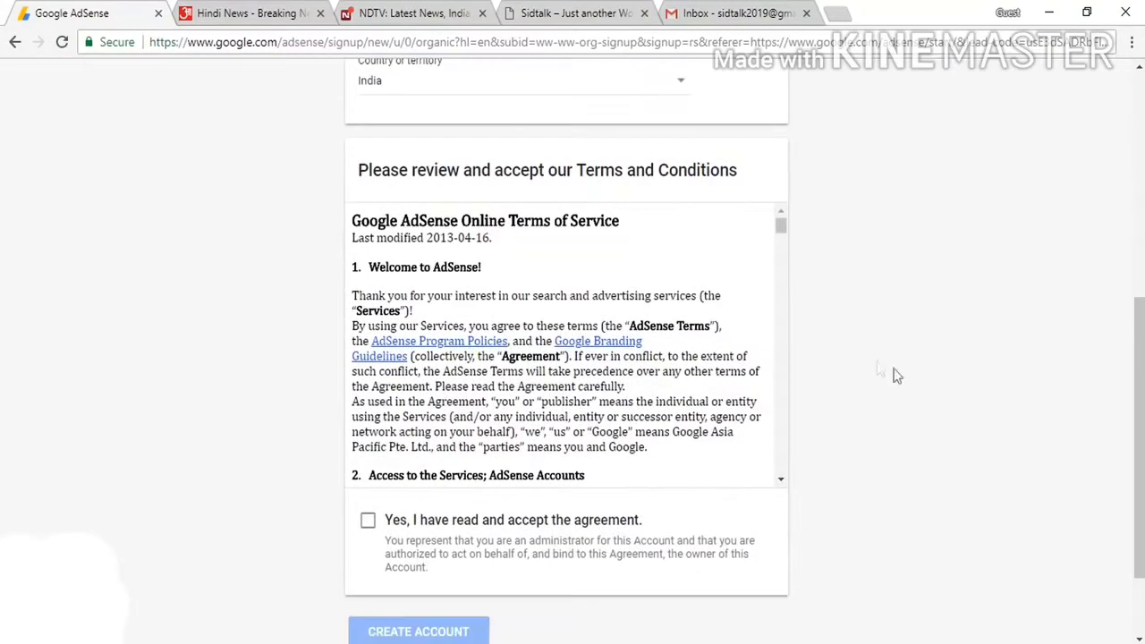
left_click_drag(784, 238, 792, 478)
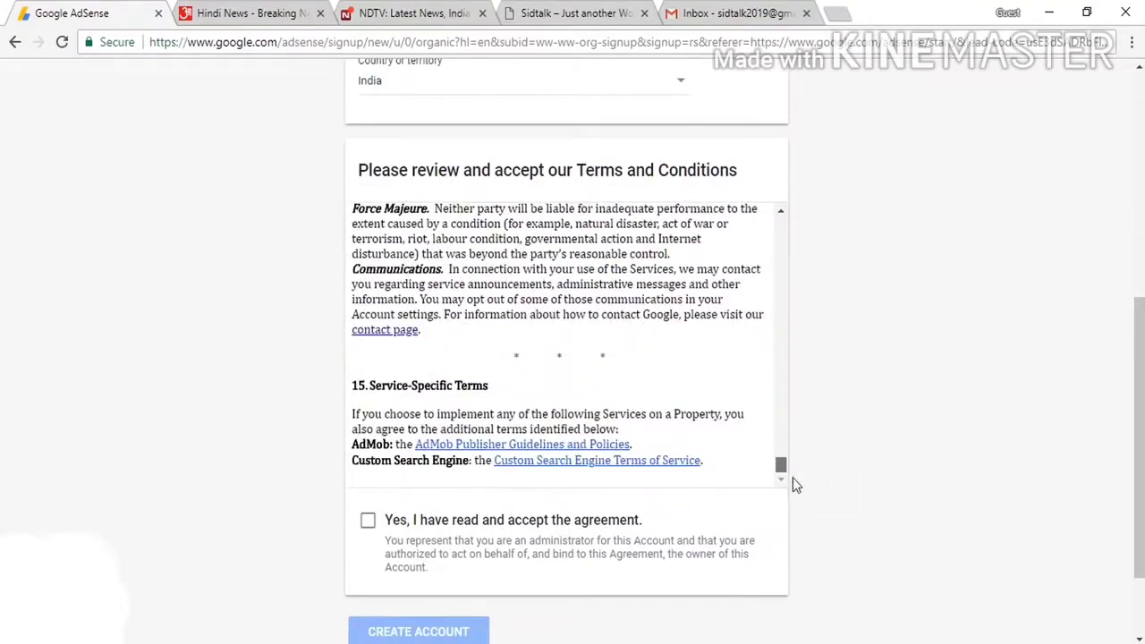
scroll(925, 554, "down", 2)
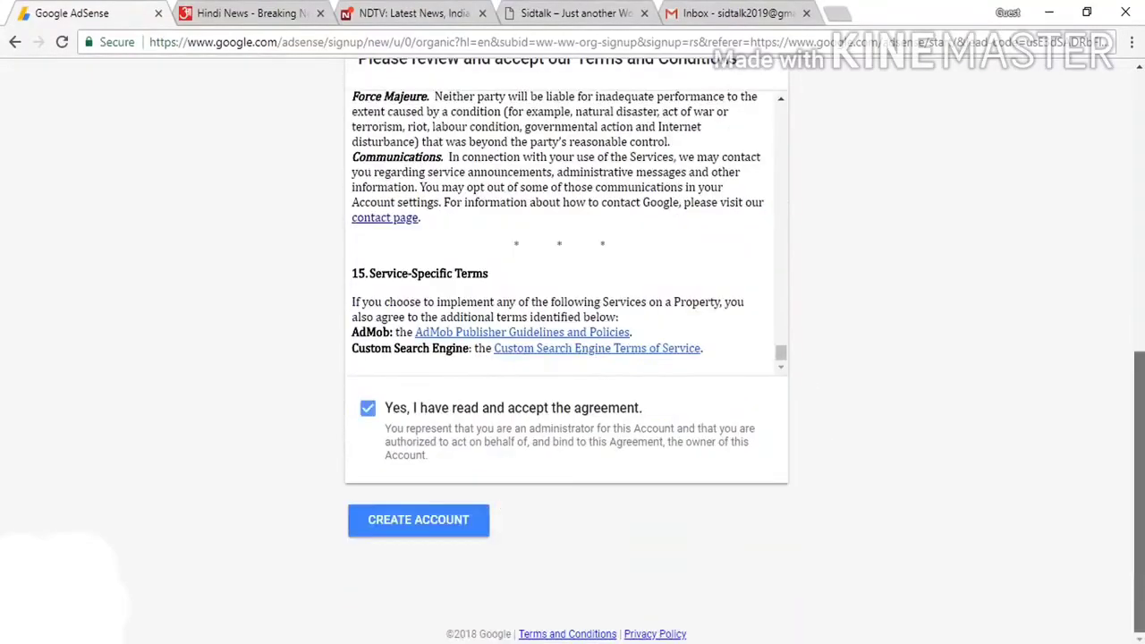
left_click(413, 528)
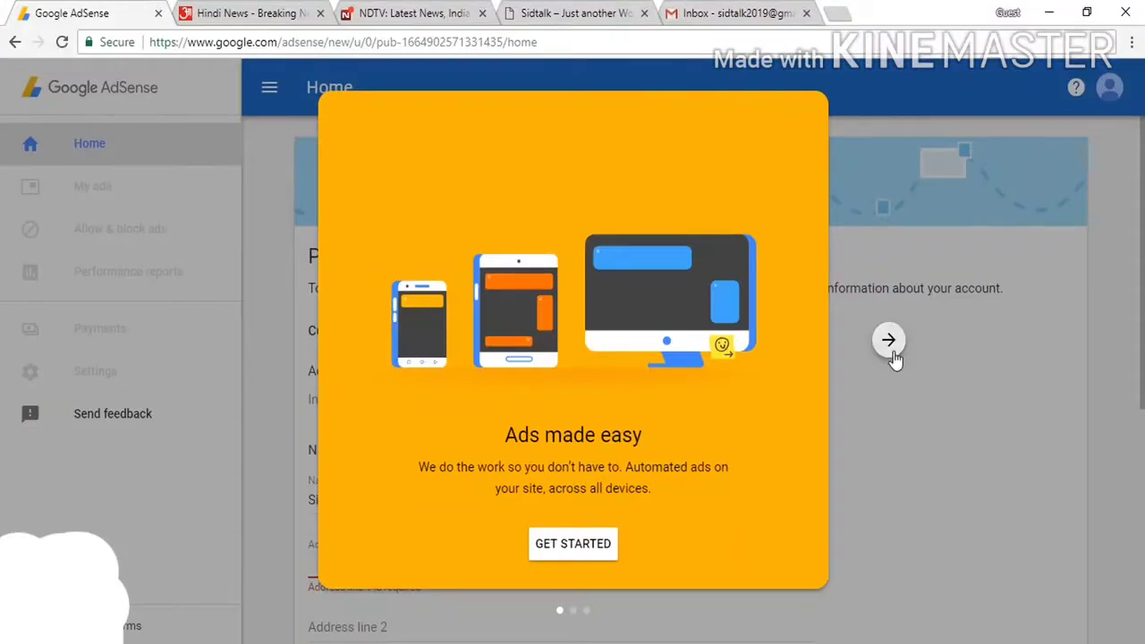
Step: Page through the AdSense welcome slides and get started with the account
left_click(888, 343)
left_click(889, 346)
left_click(576, 547)
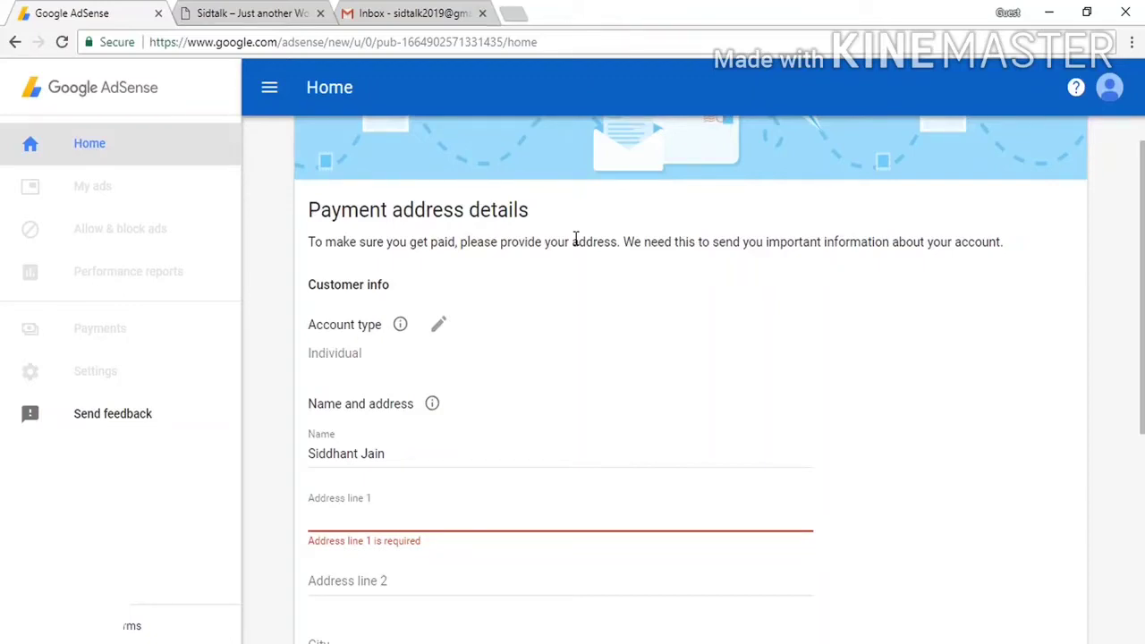
Step: Set the account type to Individual in the payment address details
scroll(1111, 244, "down", 2)
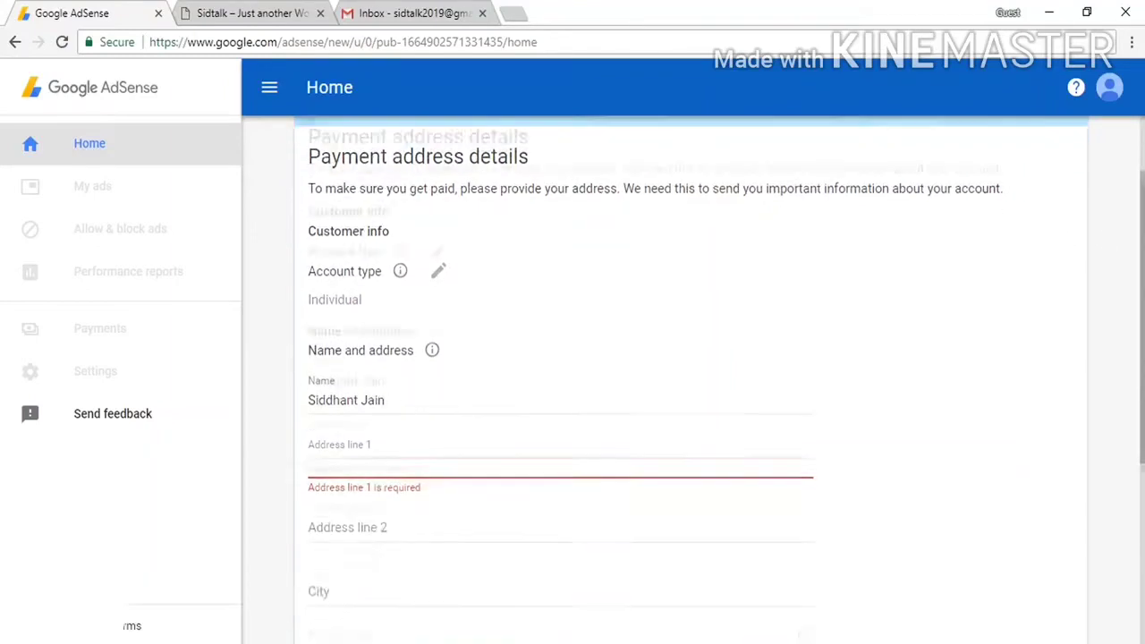
triple_click(312, 167)
left_click(345, 197)
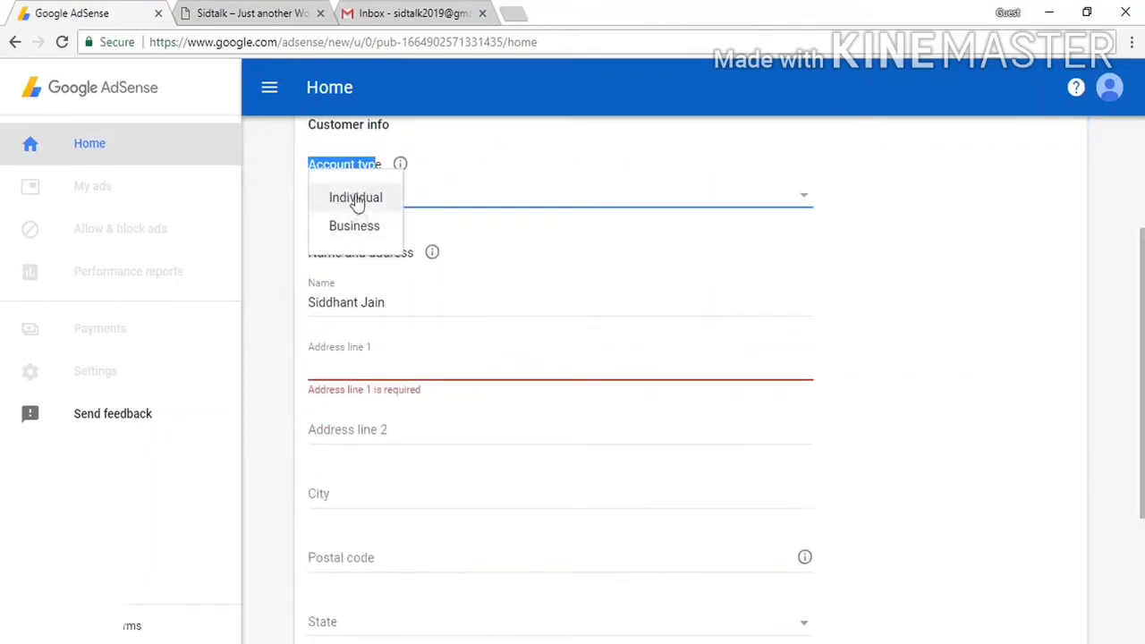
left_click(361, 201)
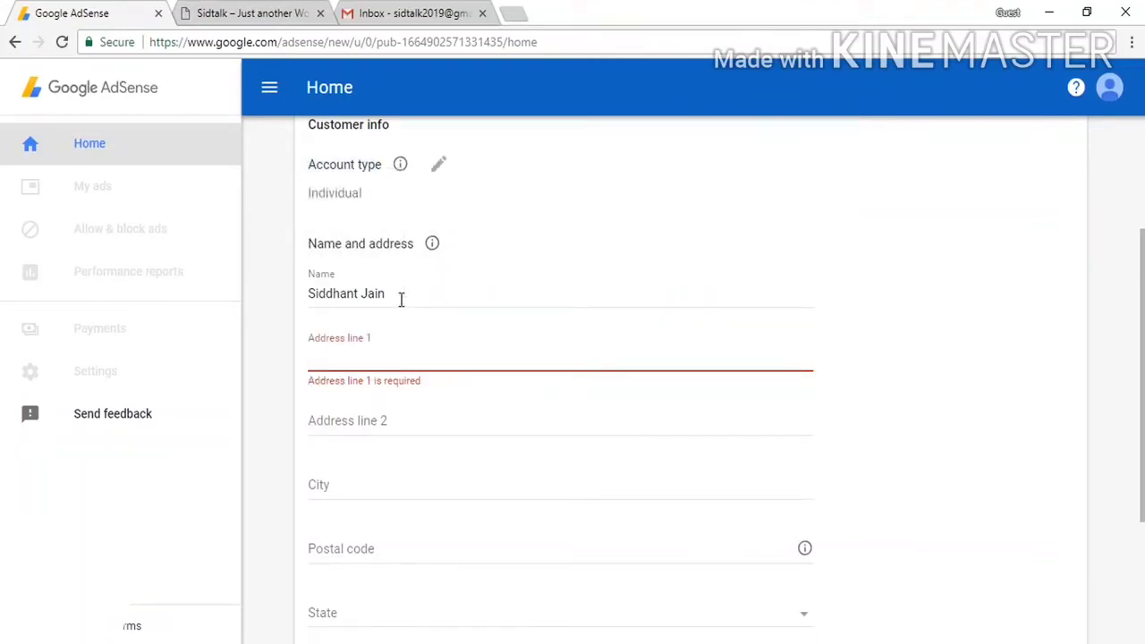
Step: Fill in the street address, city, postal code, state and phone number in the payment address details and submit them
left_click(402, 299)
scroll(401, 299, "down", 1)
left_click(385, 255)
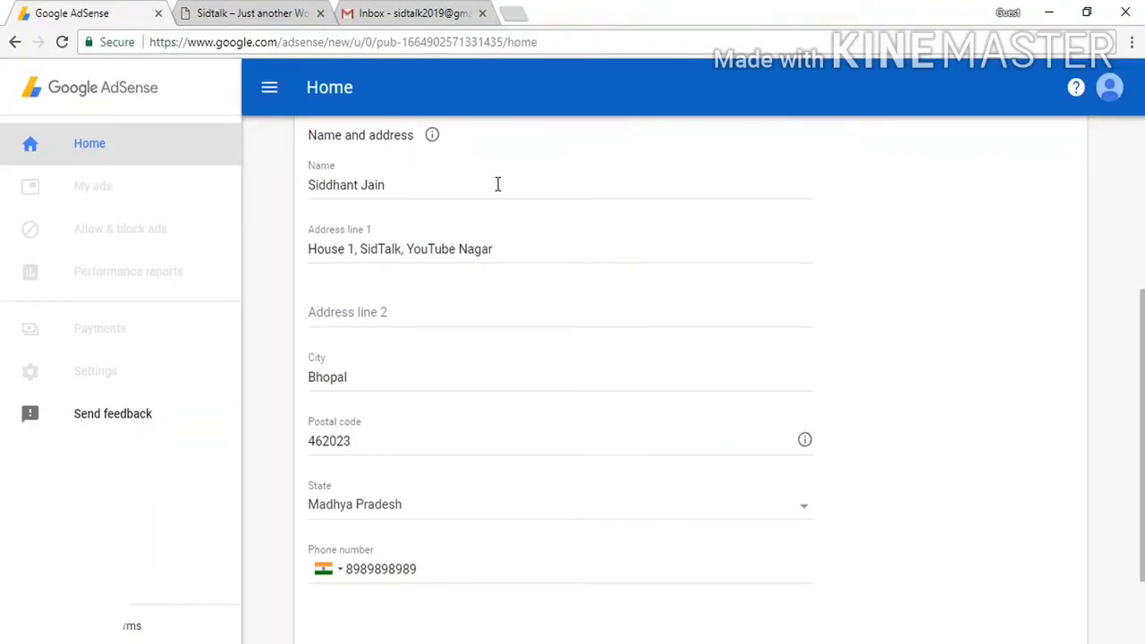
left_click(361, 442)
scroll(1043, 454, "down", 2)
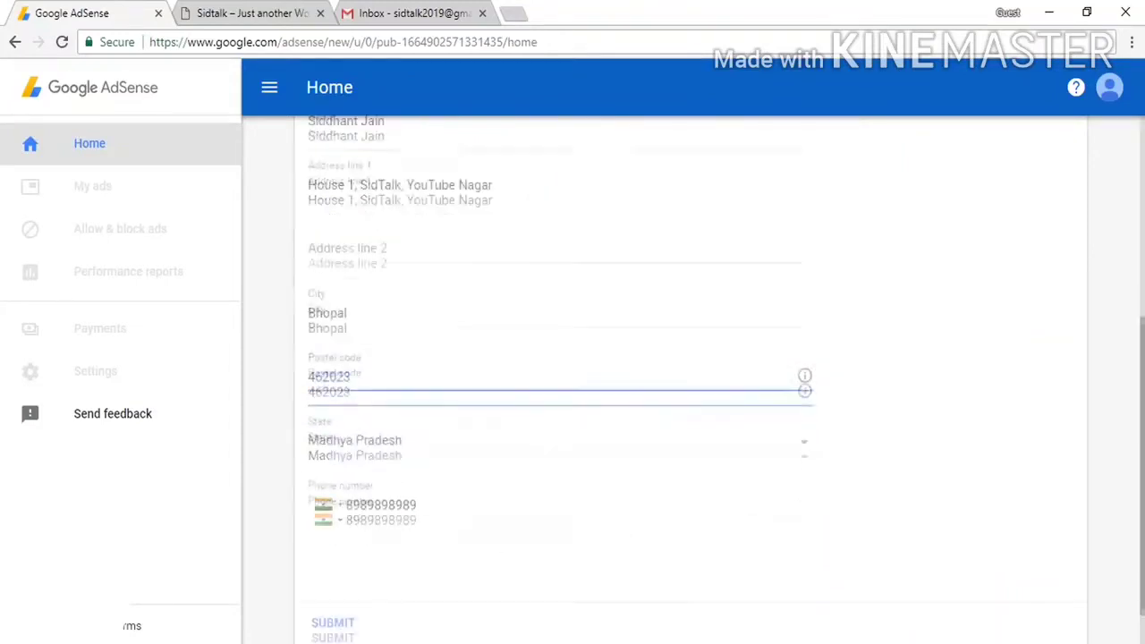
left_click(333, 568)
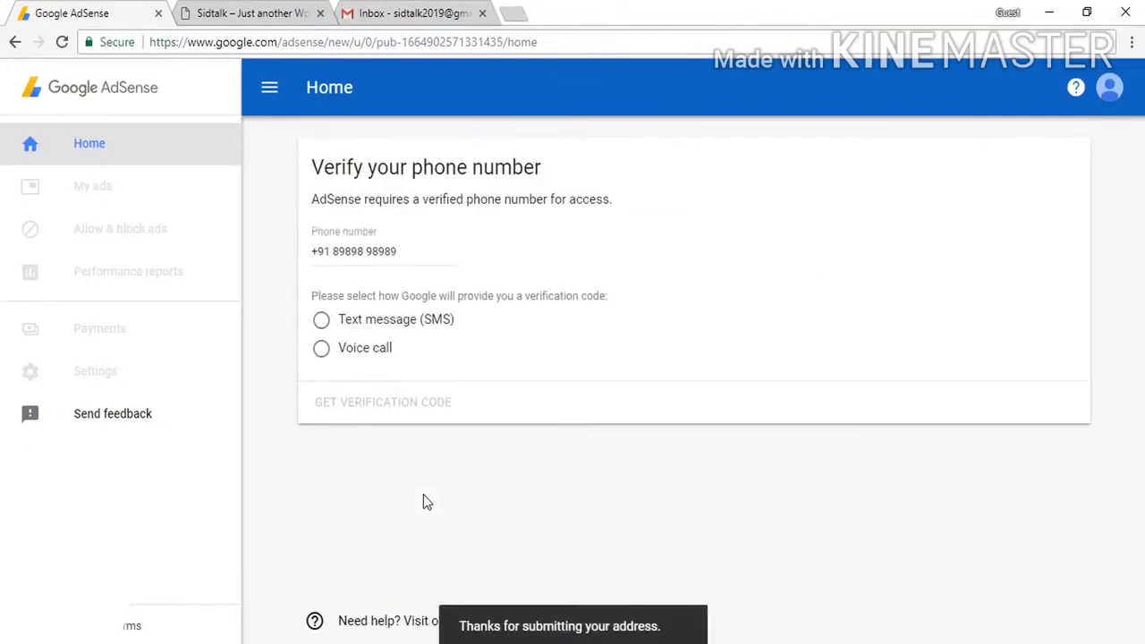
Step: Replace the phone number with the one to verify and request a verification code by text message (SMS)
left_click(407, 250)
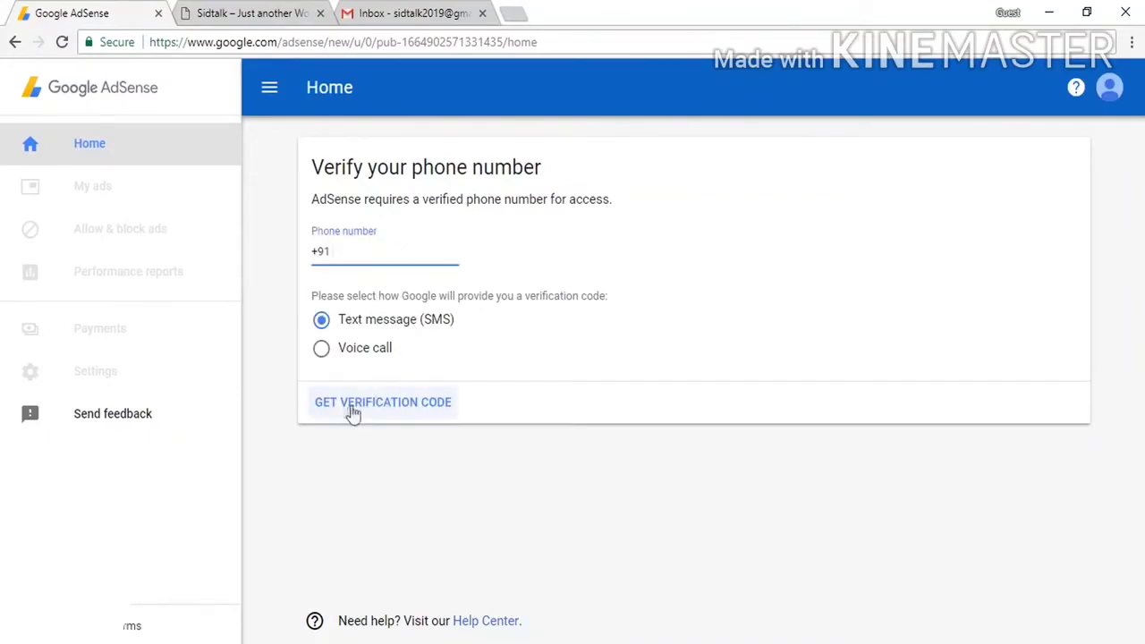
right_click(379, 257)
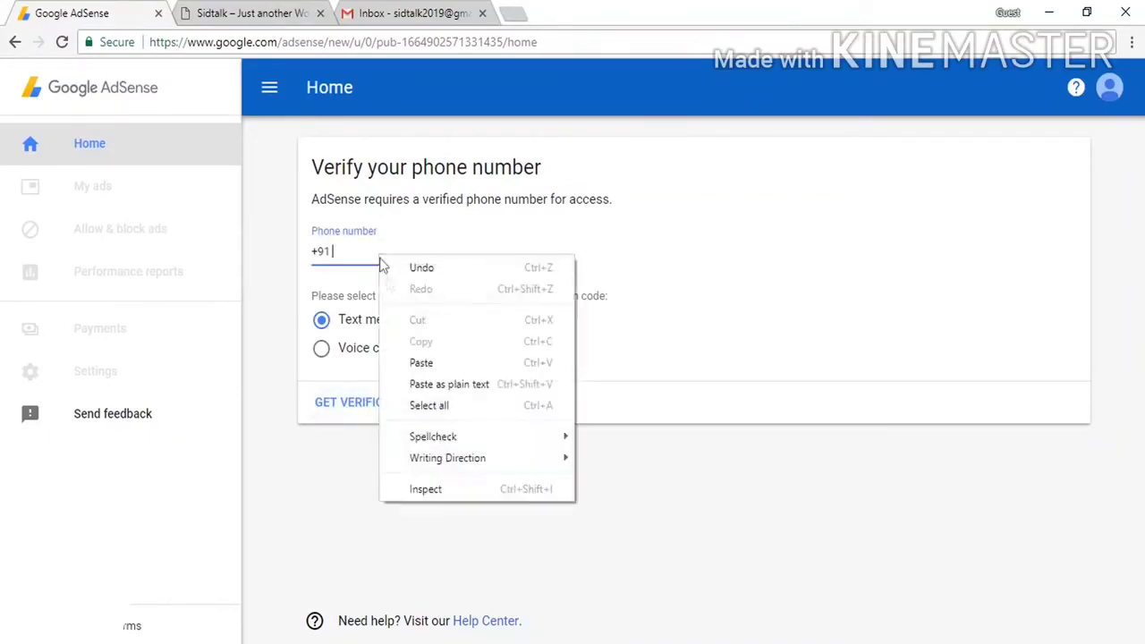
Step: Paste the 6-digit verification code received by text message and submit it
left_click_drag(364, 198, 532, 202)
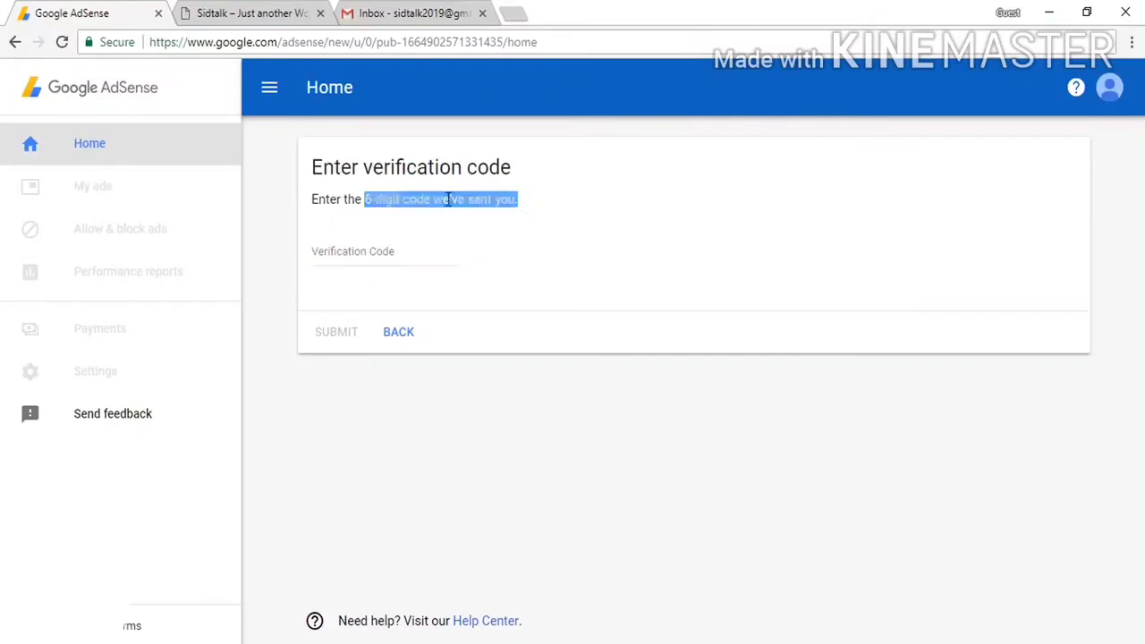
left_click(367, 247)
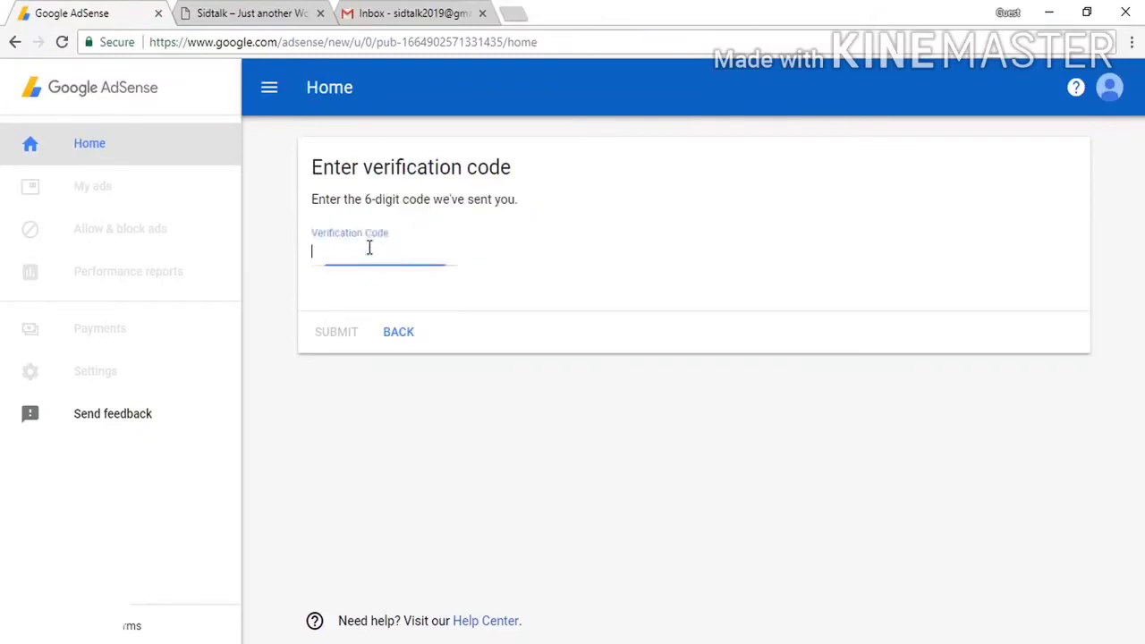
right_click(371, 248)
left_click(408, 352)
left_click(335, 333)
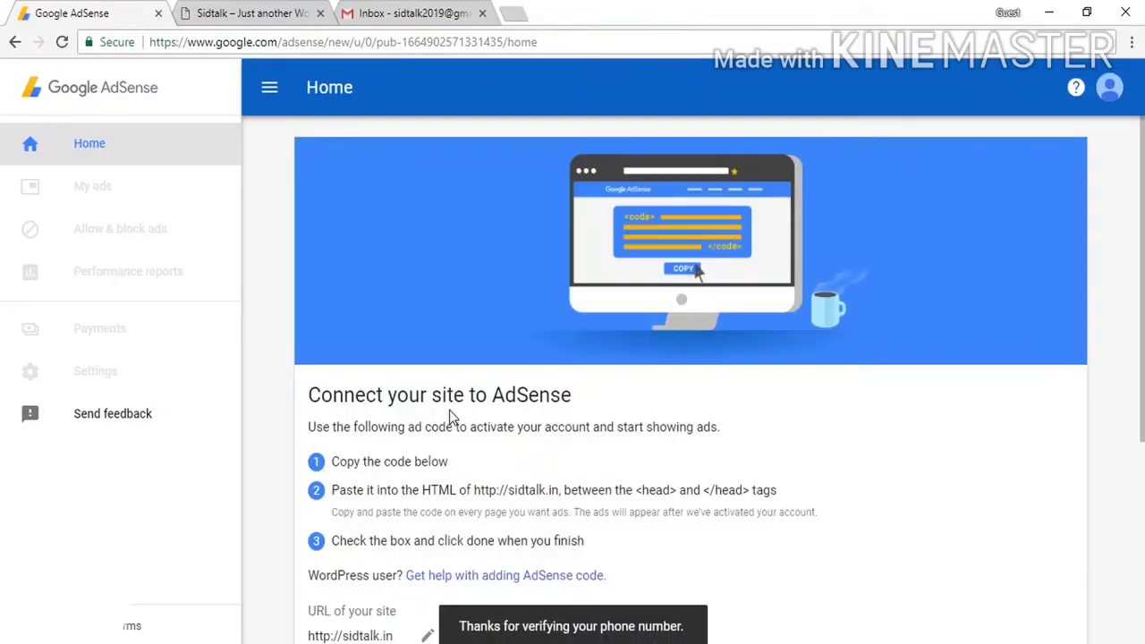
Step: Examine the instructions for connecting the site to AdSense, including the site URL, the head tags and the ad code
scroll(449, 410, "down", 3)
left_click_drag(474, 269, 562, 269)
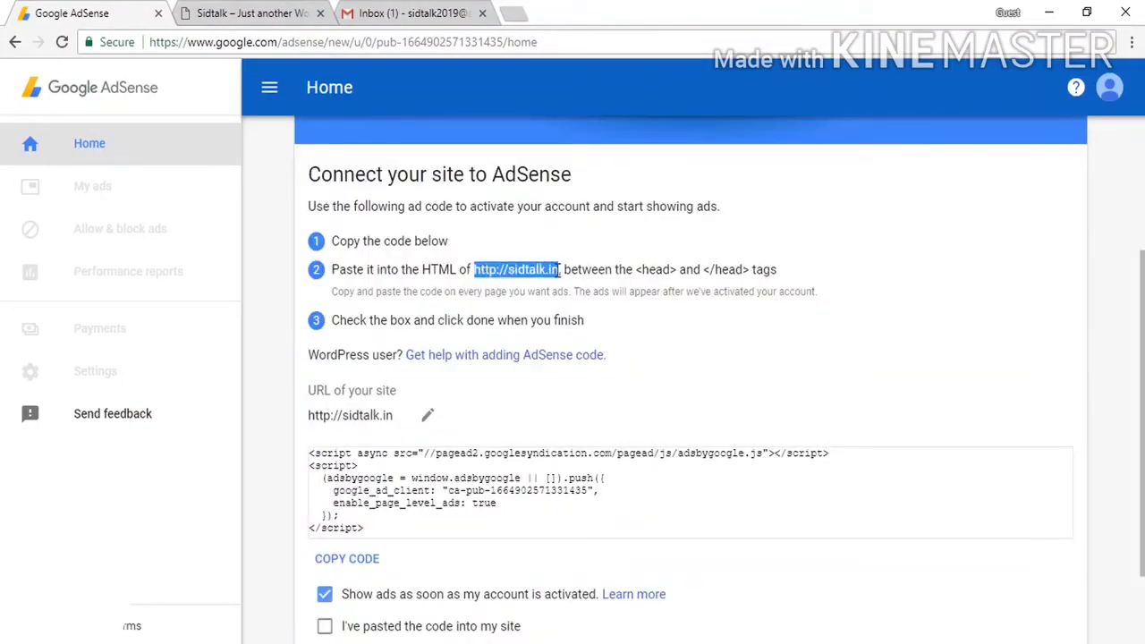
left_click(617, 325)
left_click_drag(634, 274, 731, 273)
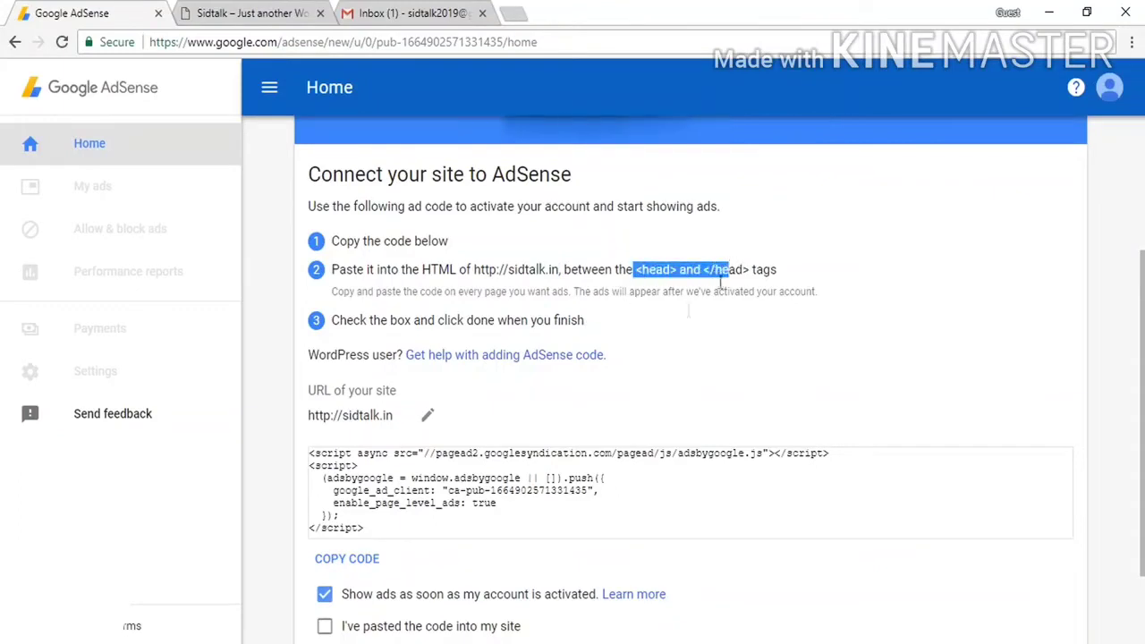
left_click_drag(312, 453, 386, 526)
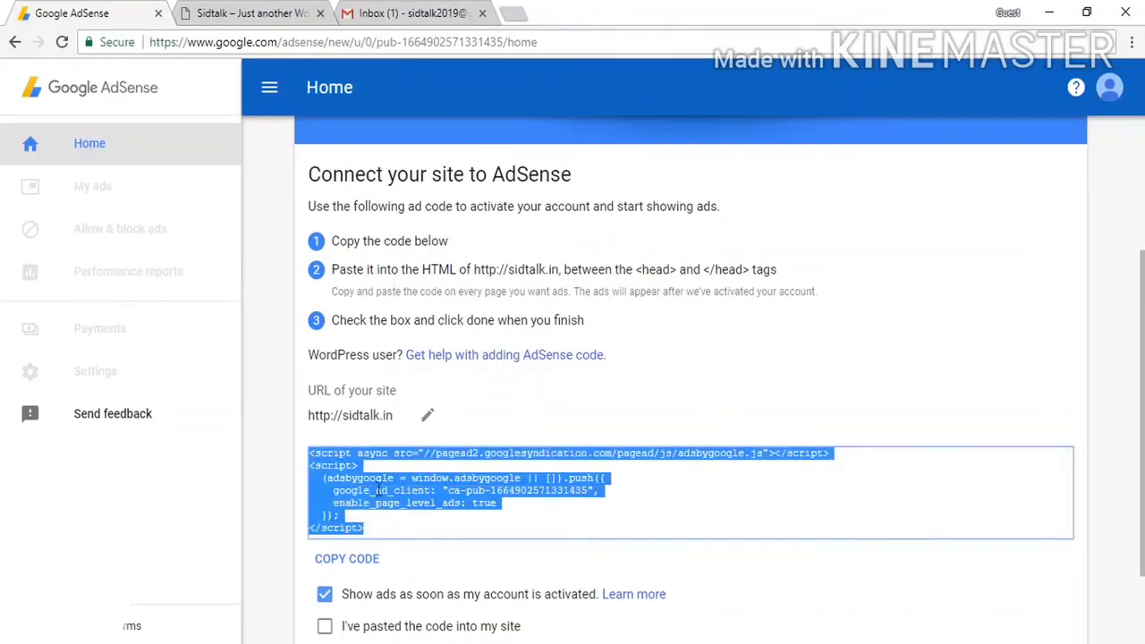
left_click_drag(343, 415, 398, 423)
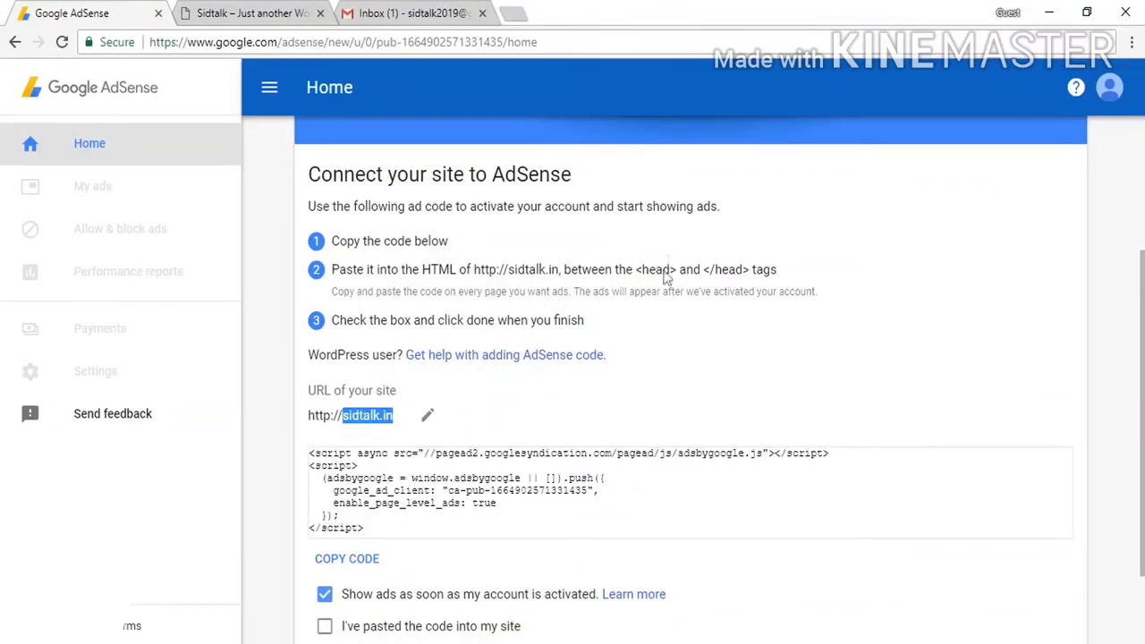
scroll(715, 376, "down", 2)
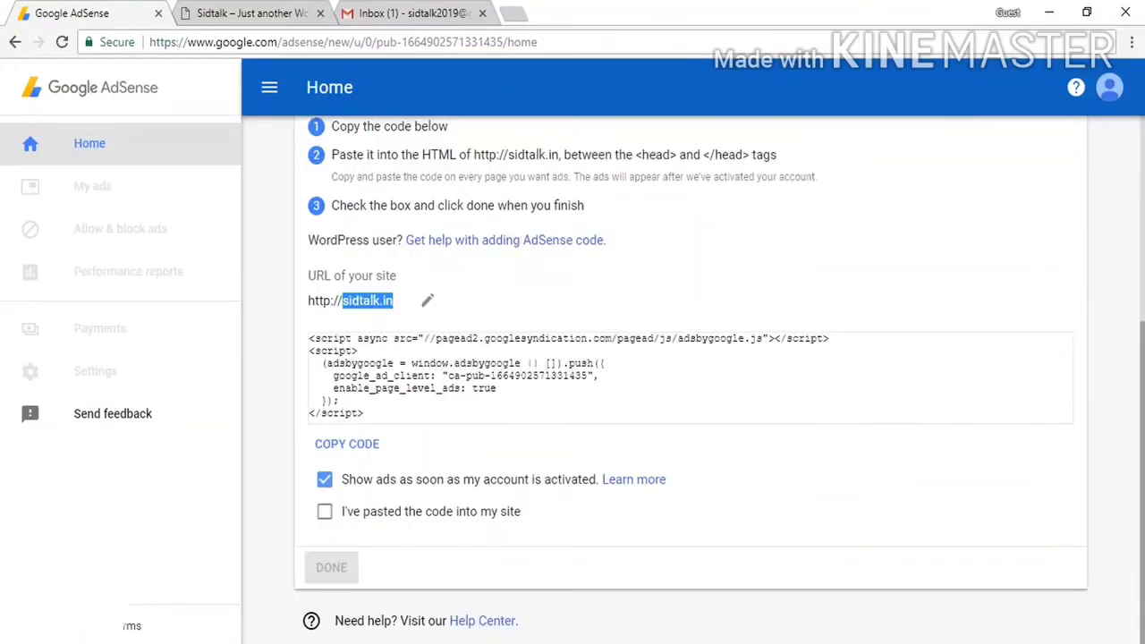
scroll(778, 456, "up", 3)
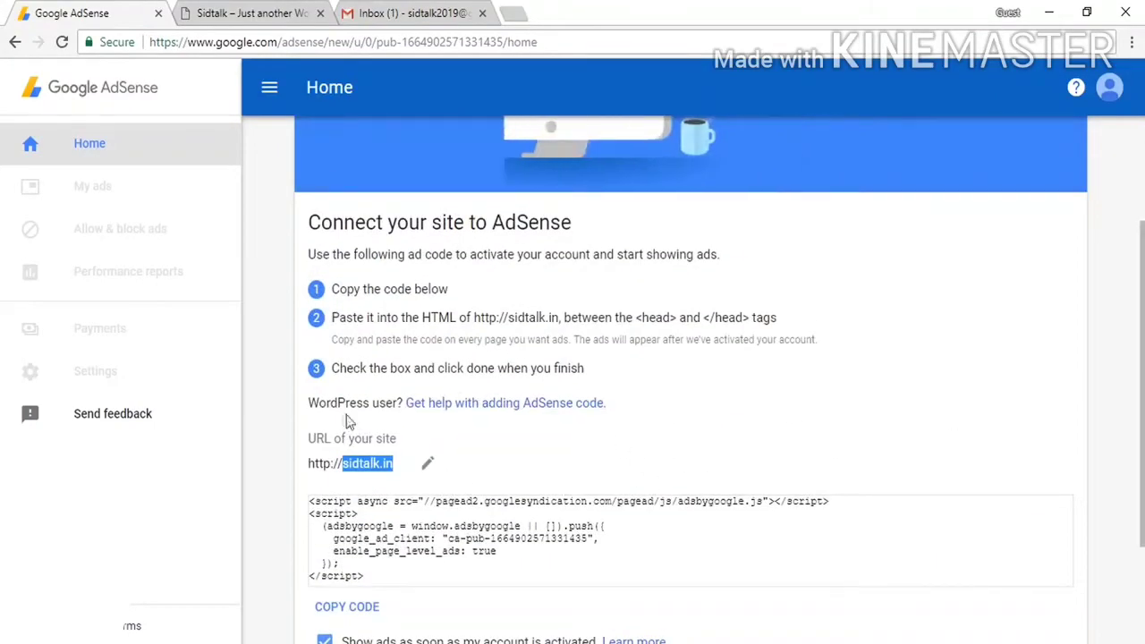
Step: Open the WordPress help on adding AdSense code in a new tab and read how to connect a WordPress site
left_click_drag(309, 403, 386, 407)
left_click(386, 407)
right_click(455, 404)
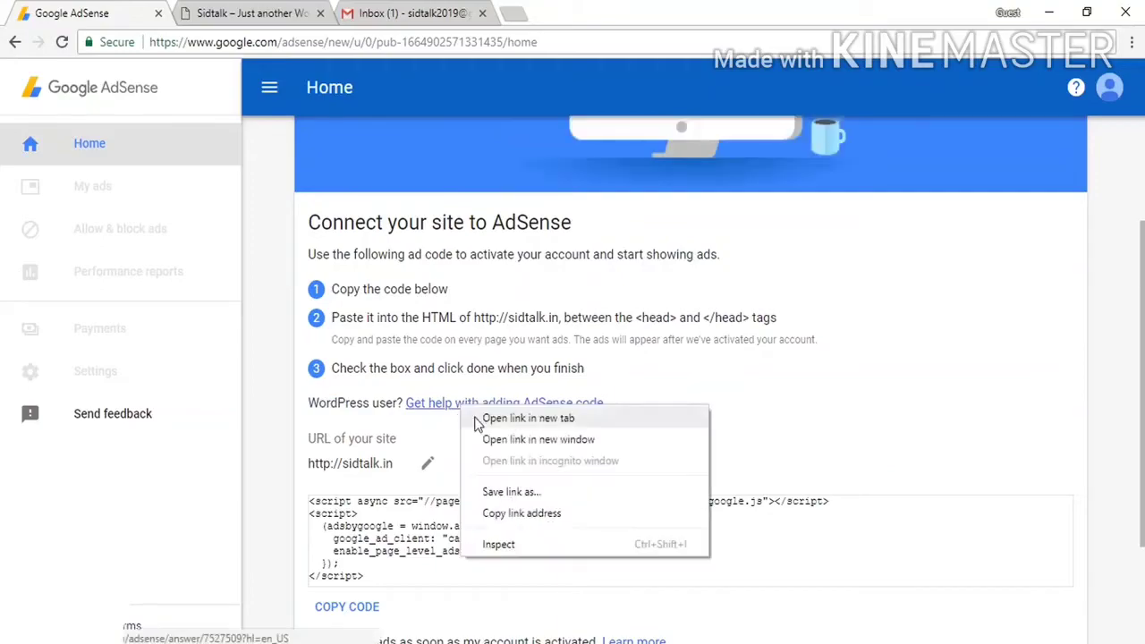
left_click(483, 417)
left_click(259, 13)
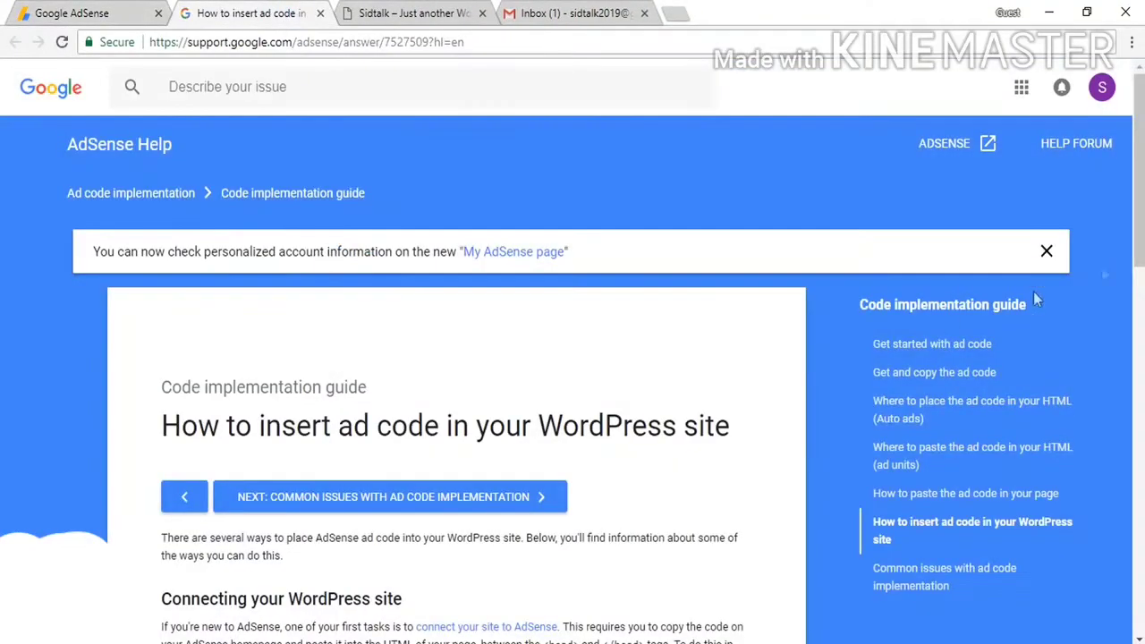
scroll(981, 247, "down", 3)
scroll(572, 379, "down", 2)
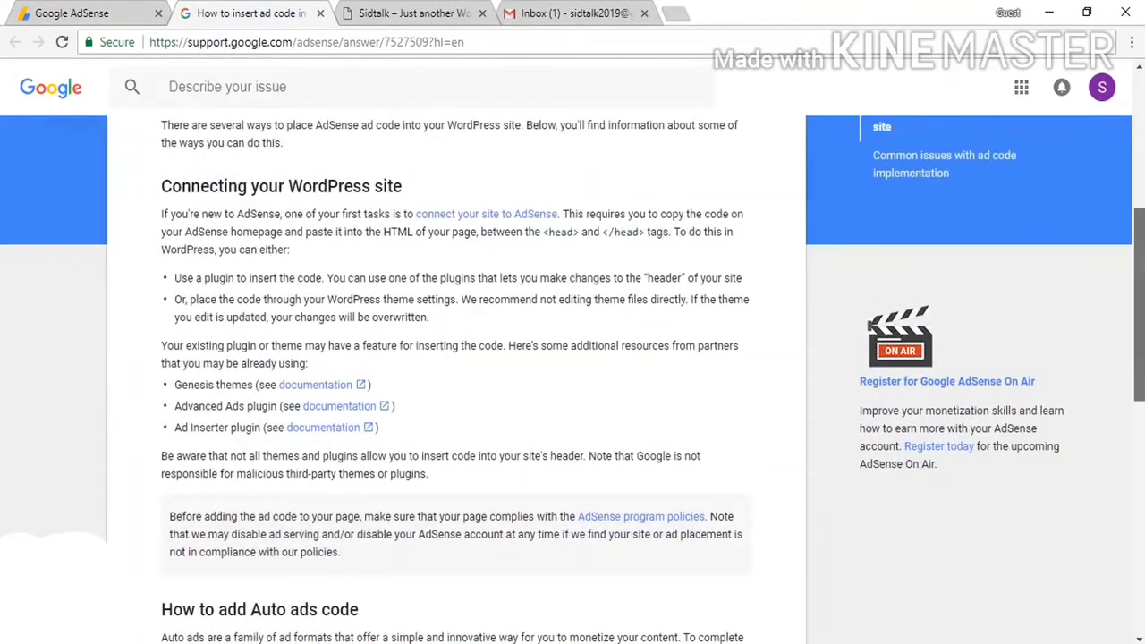
Step: Read the help section on connecting a WordPress site, covering the plugin method and the theme settings method
scroll(1138, 439, "down", 5)
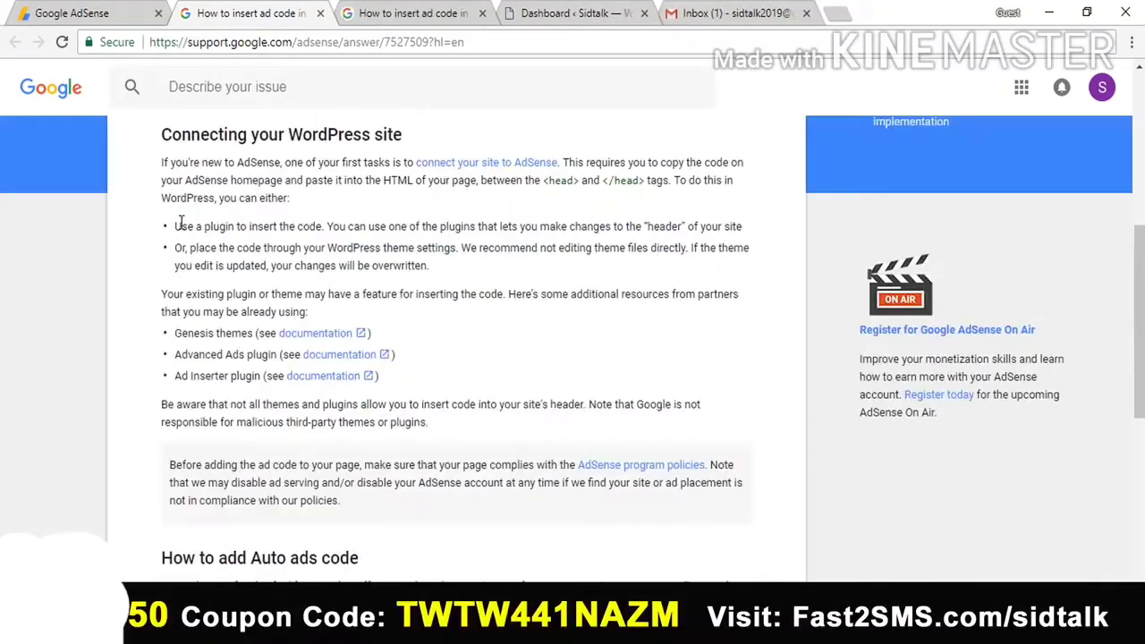
left_click_drag(174, 226, 323, 228)
left_click_drag(446, 226, 747, 239)
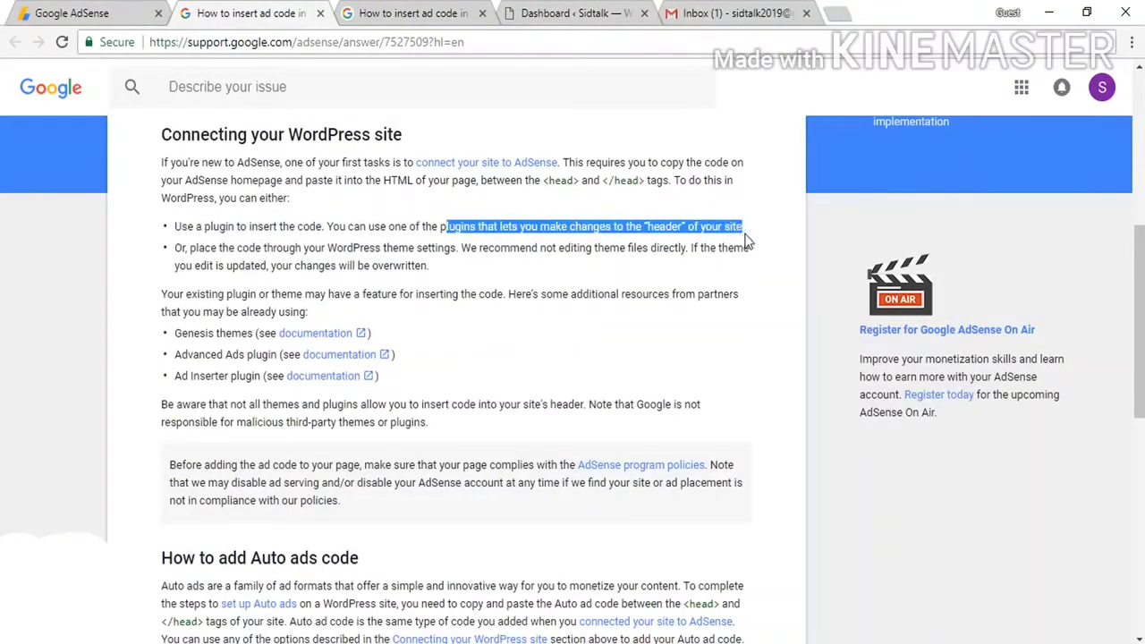
left_click_drag(204, 248, 444, 273)
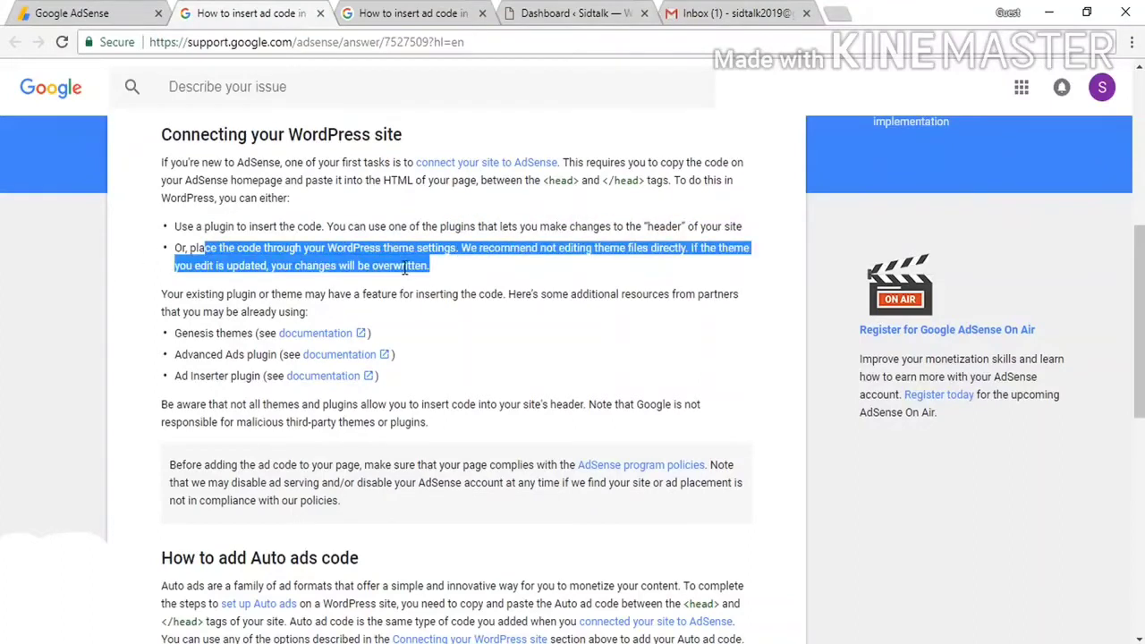
left_click(404, 266)
triple_click(391, 266)
left_click(384, 258)
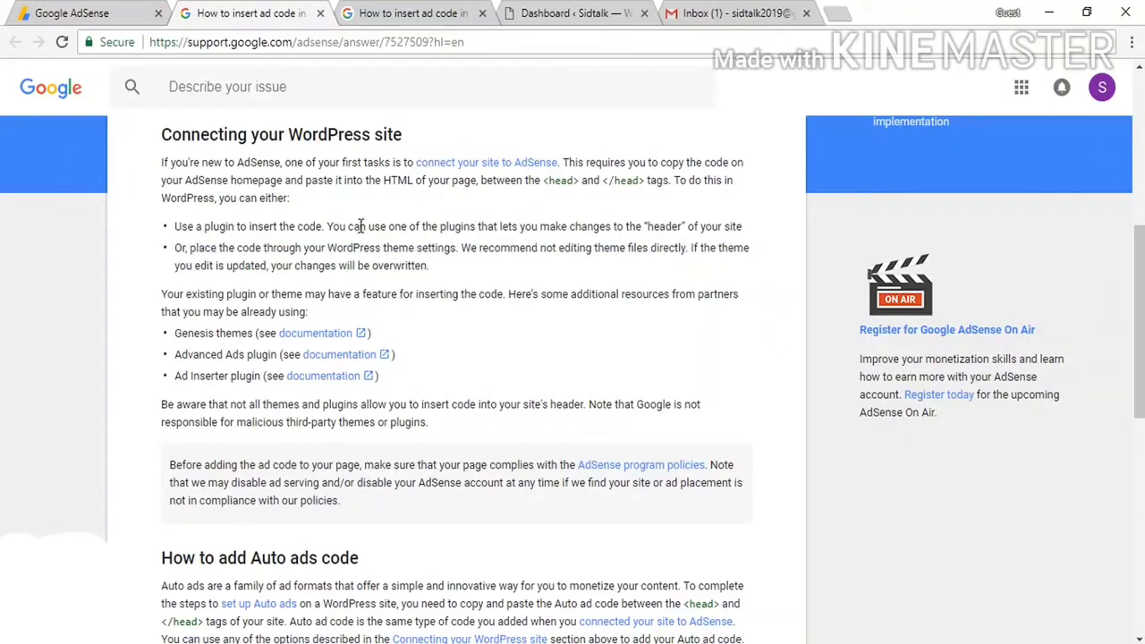
left_click_drag(361, 226, 537, 227)
left_click(516, 242)
Step: Switch to the WordPress dashboard and open the Hestia theme's header file (header.php) for editing
left_click(562, 10)
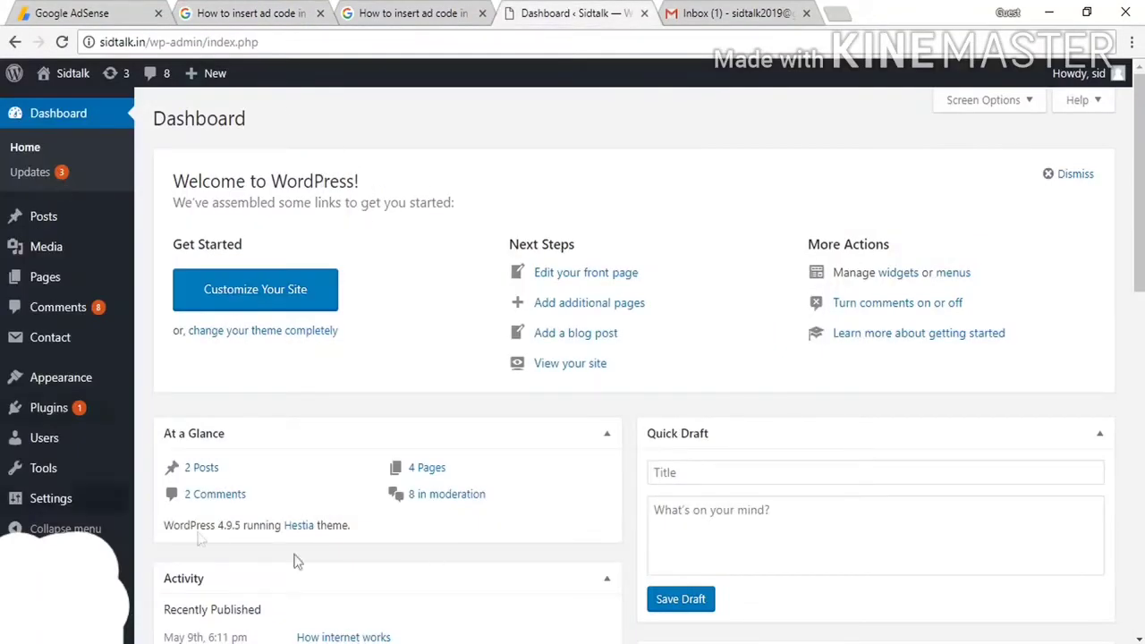
left_click(55, 381)
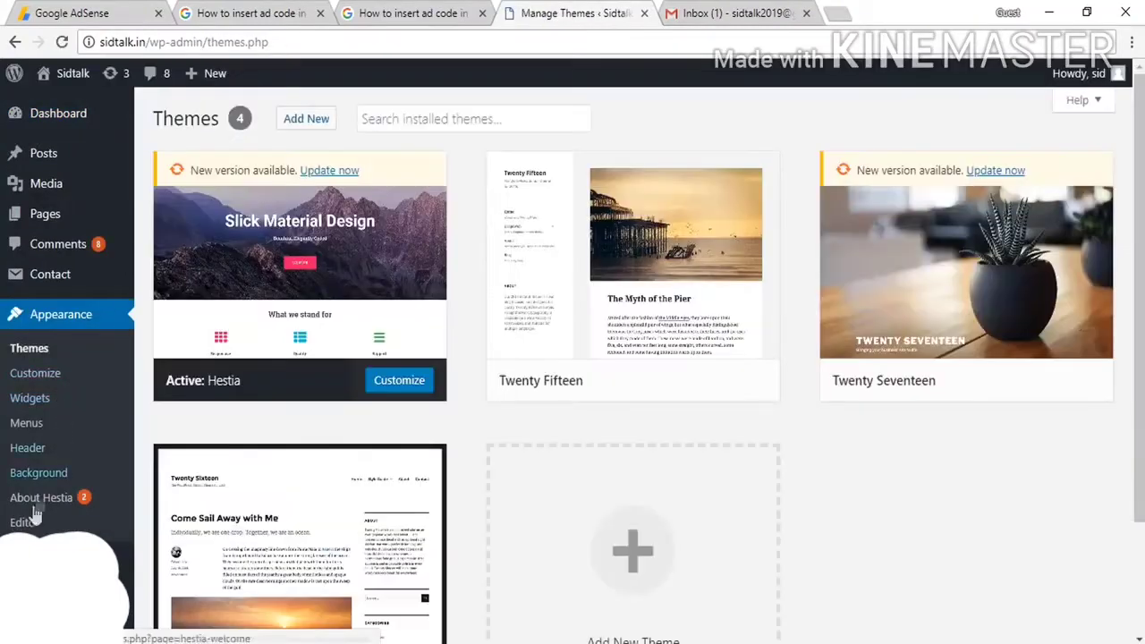
left_click(25, 523)
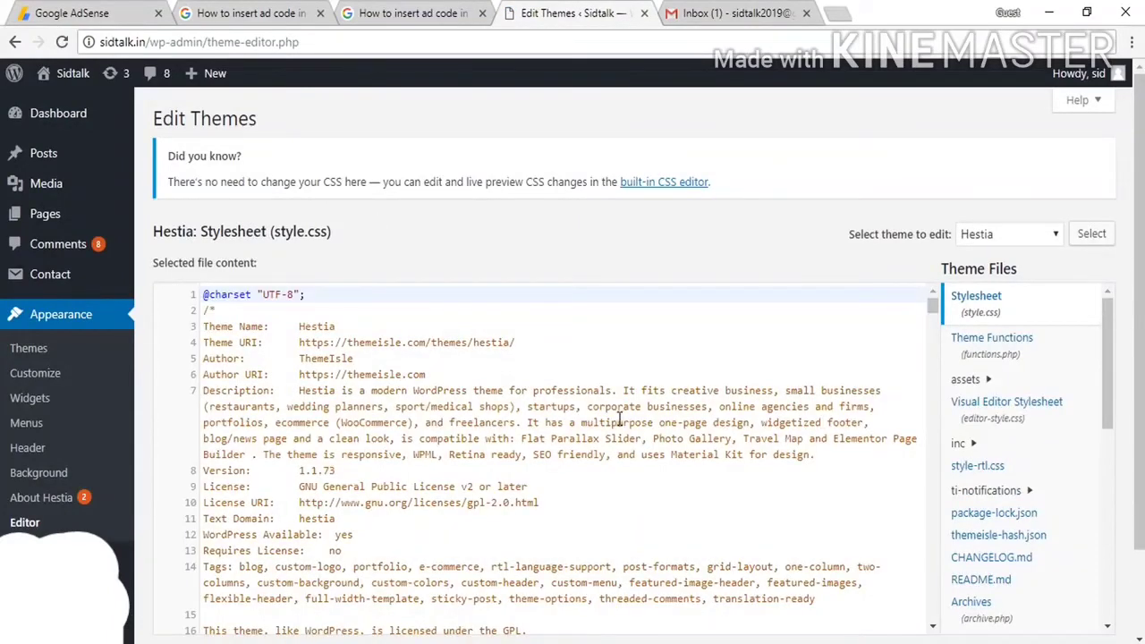
left_click_drag(1107, 313, 1109, 488)
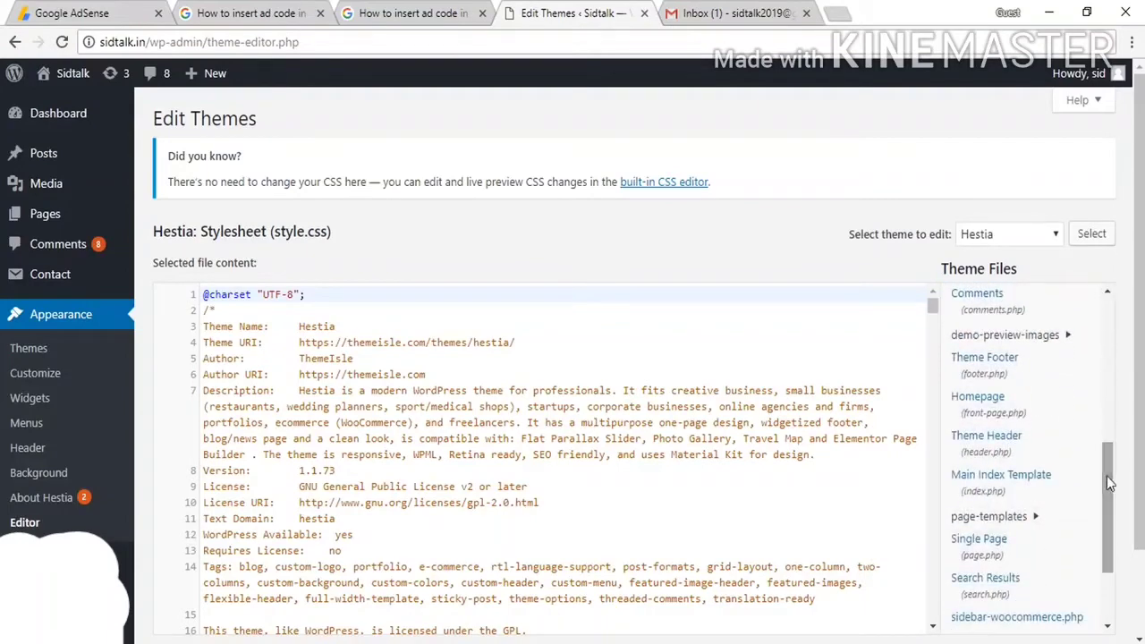
left_click(989, 449)
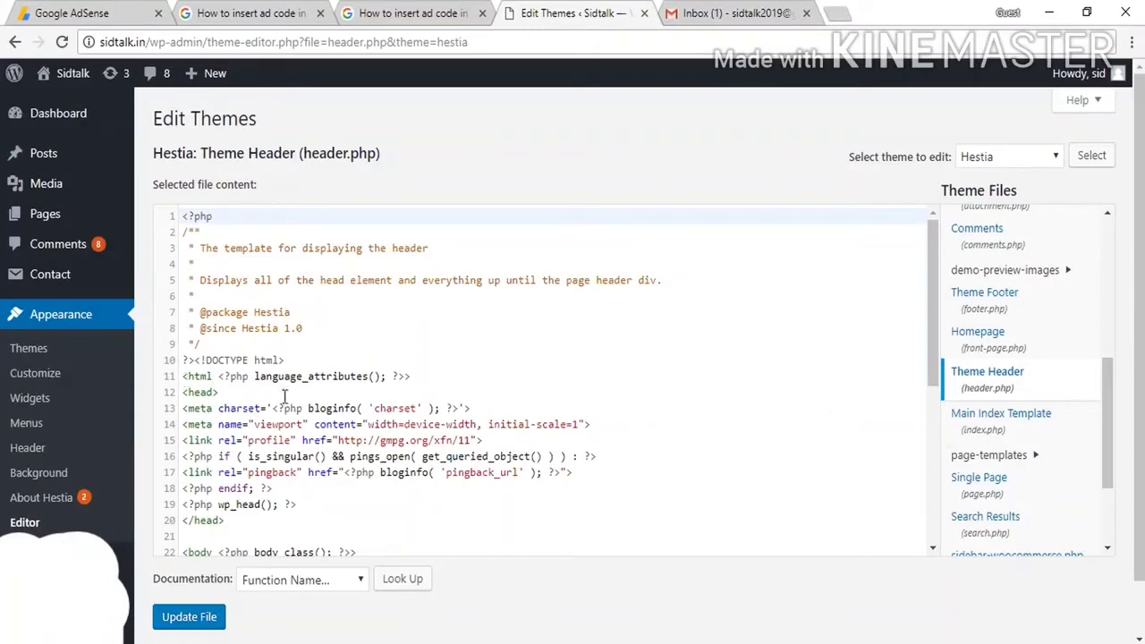
Step: Insert two blank lines directly above the closing </head> tag in header.php
scroll(930, 380, "down", 3)
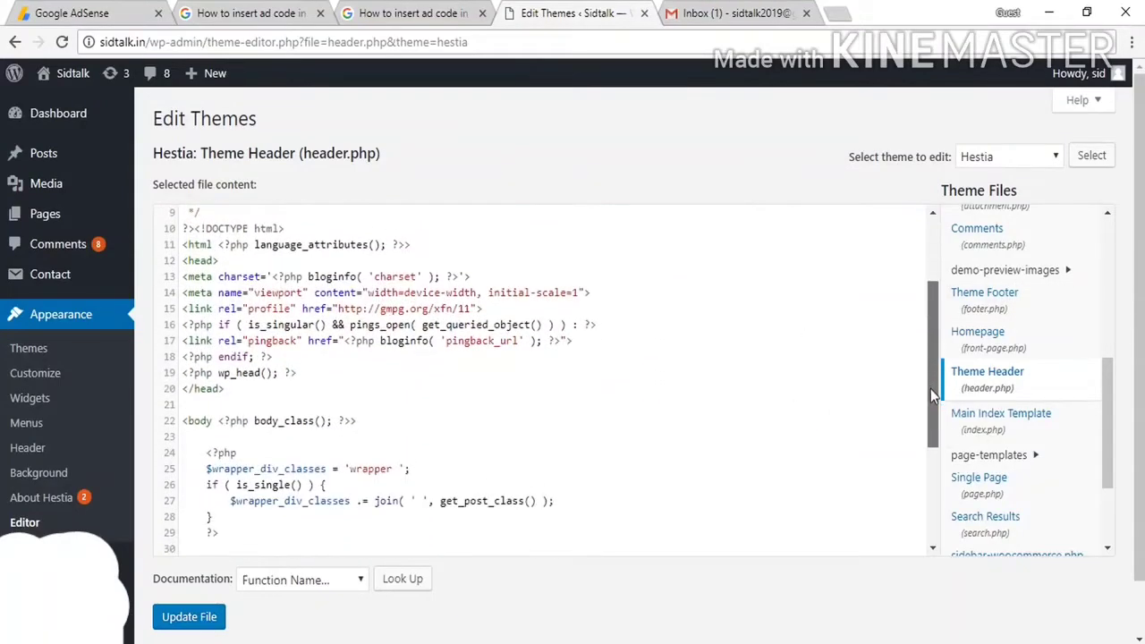
left_click_drag(930, 389, 930, 398)
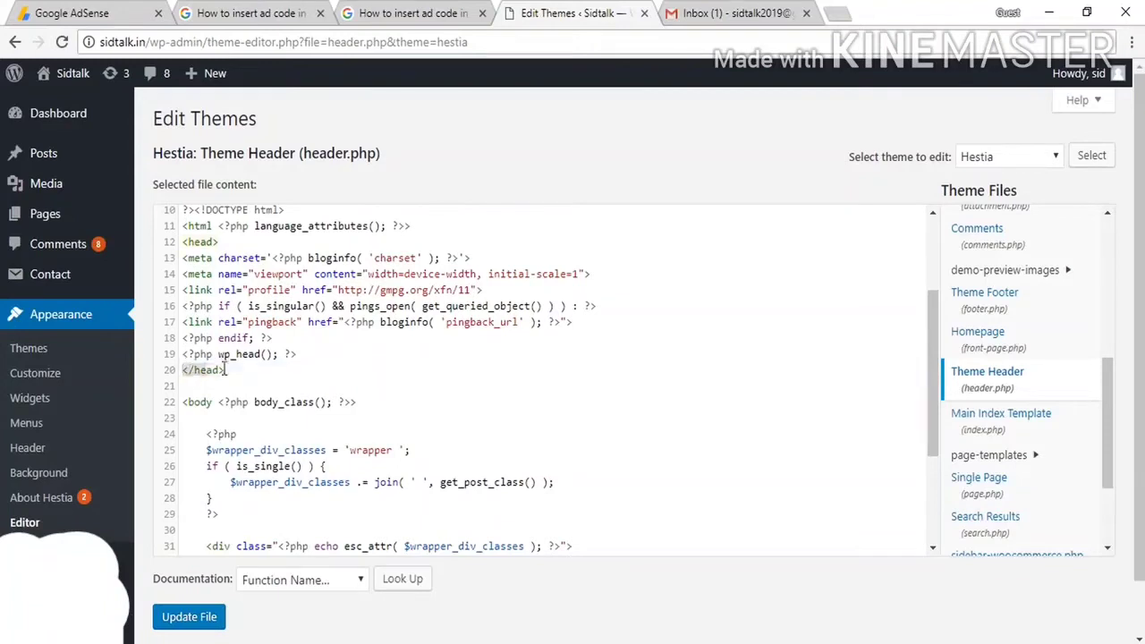
left_click(182, 370)
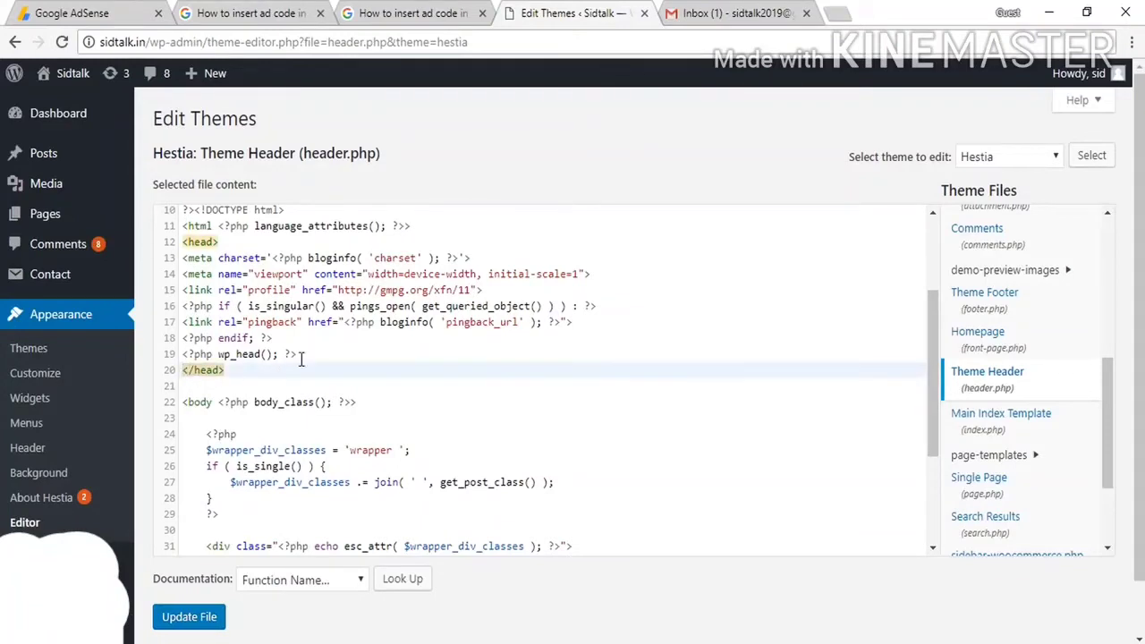
key("Return")
key("Return")
key("Up")
key("Up")
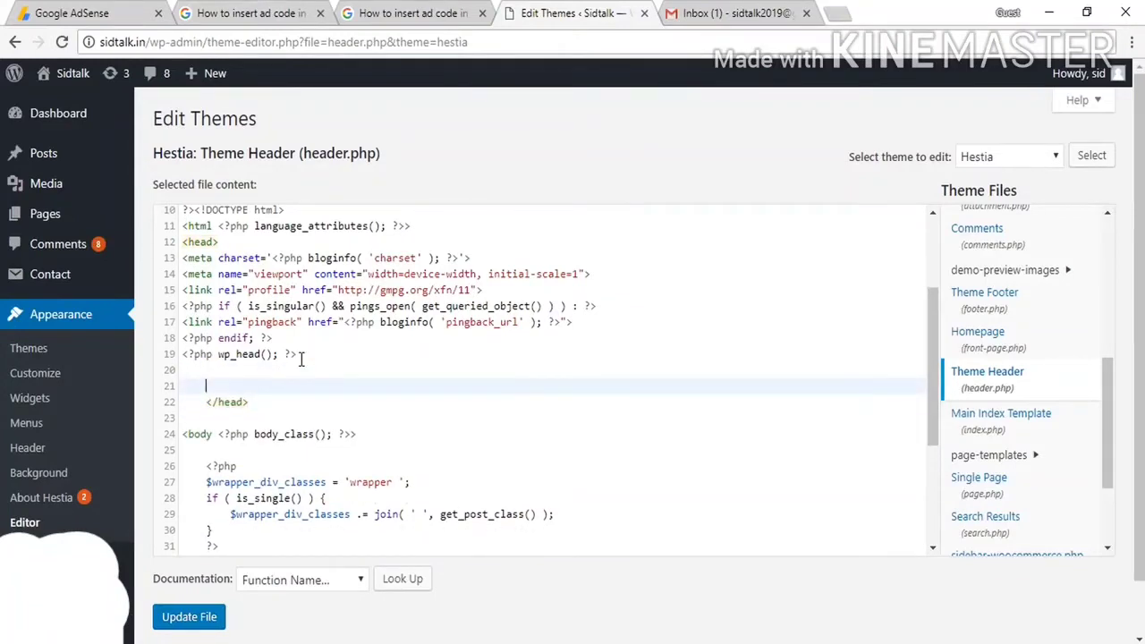
Step: Copy the ad code from AdSense into the blank space above </head> in header.php and save the file
left_click(134, 13)
left_click(347, 607)
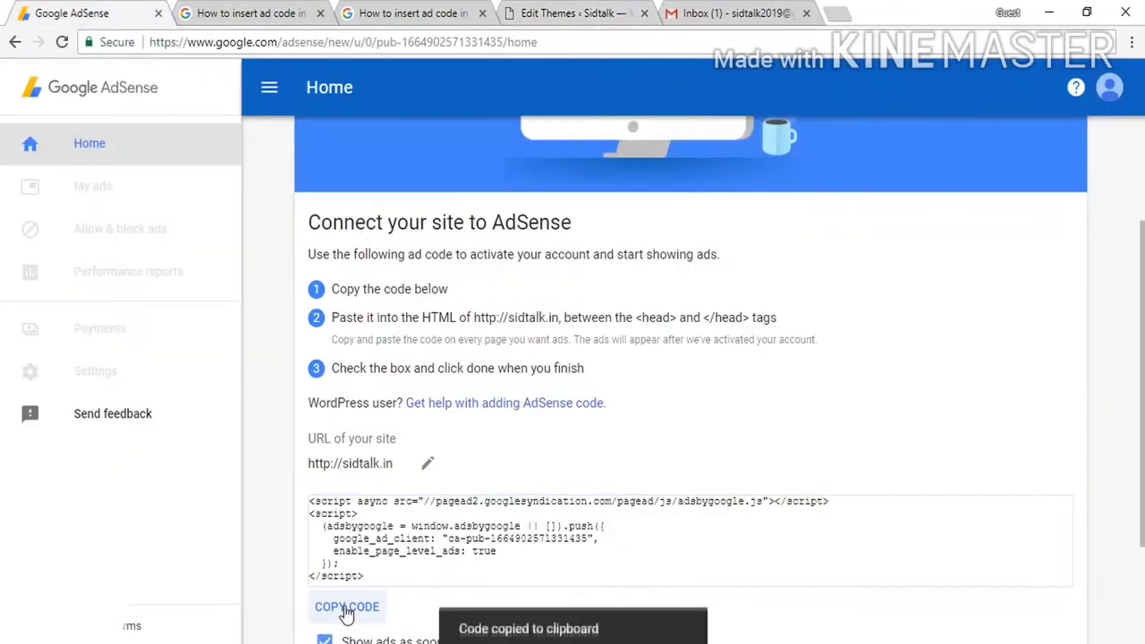
left_click(572, 13)
right_click(221, 374)
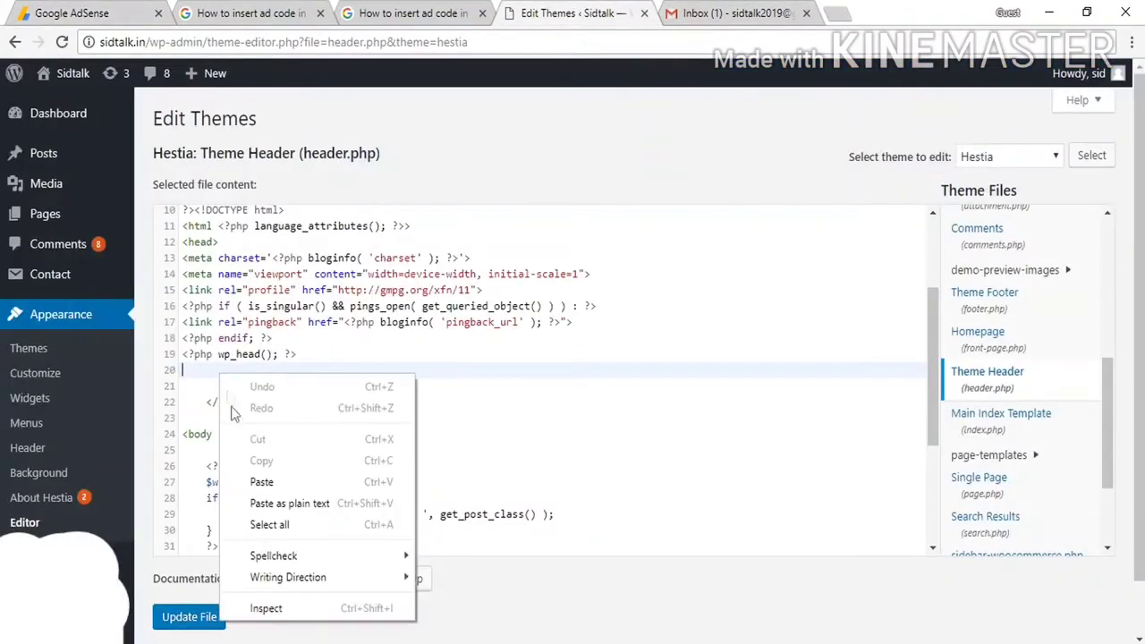
left_click(254, 405)
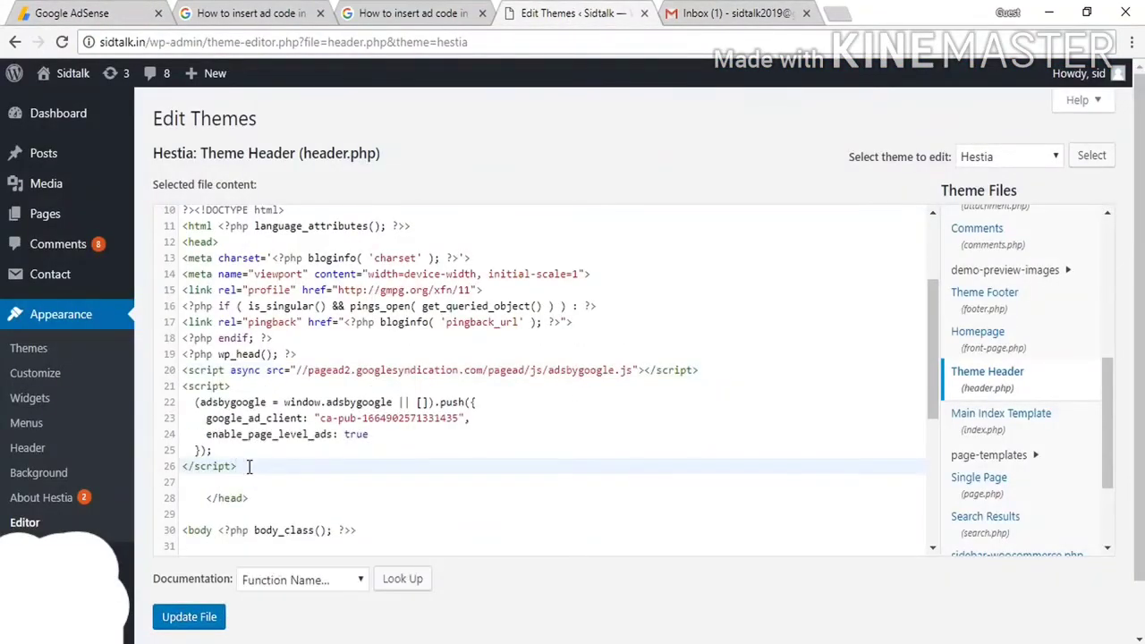
scroll(339, 444, "down", 1)
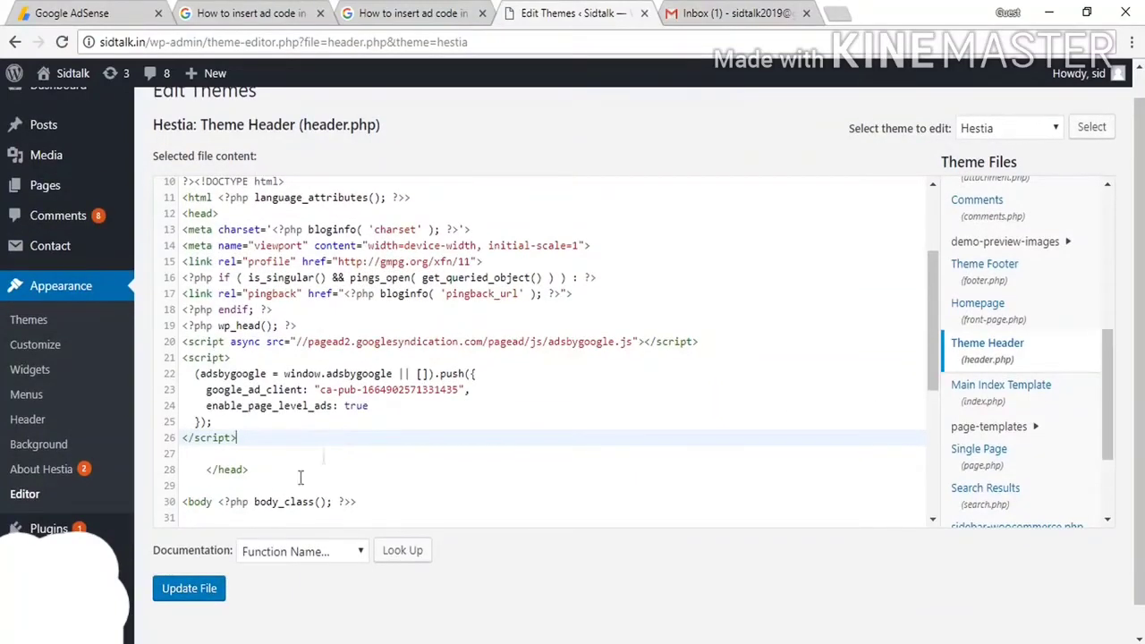
left_click(186, 590)
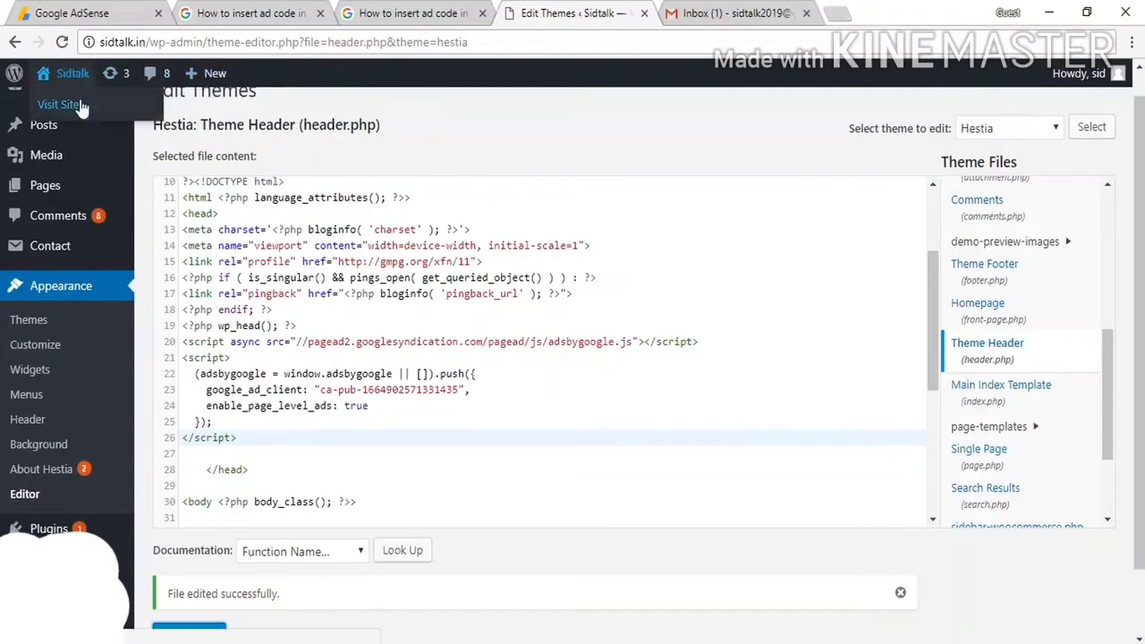
Step: Open the live site's page source and check for the AdSense script above the closing </head> tag
left_click(79, 107)
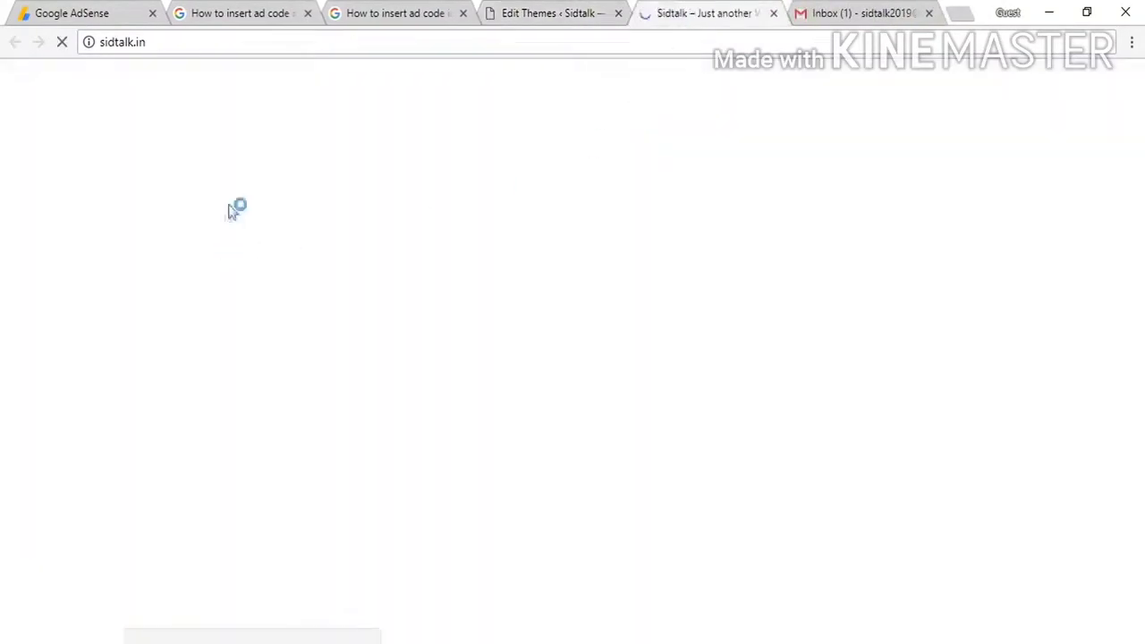
right_click(235, 208)
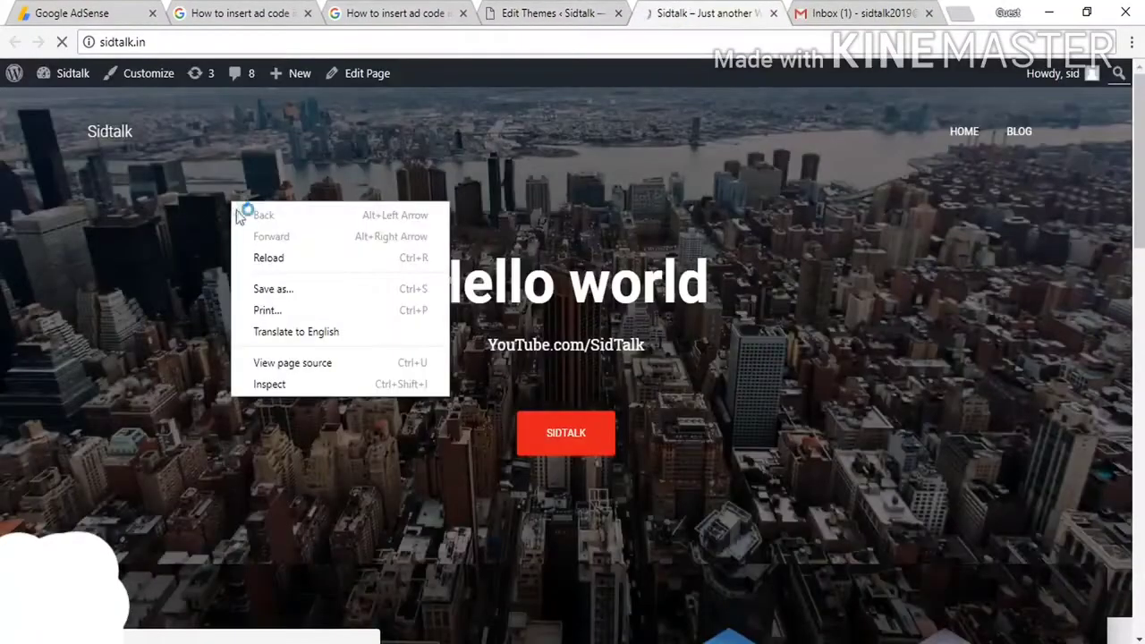
left_click(286, 362)
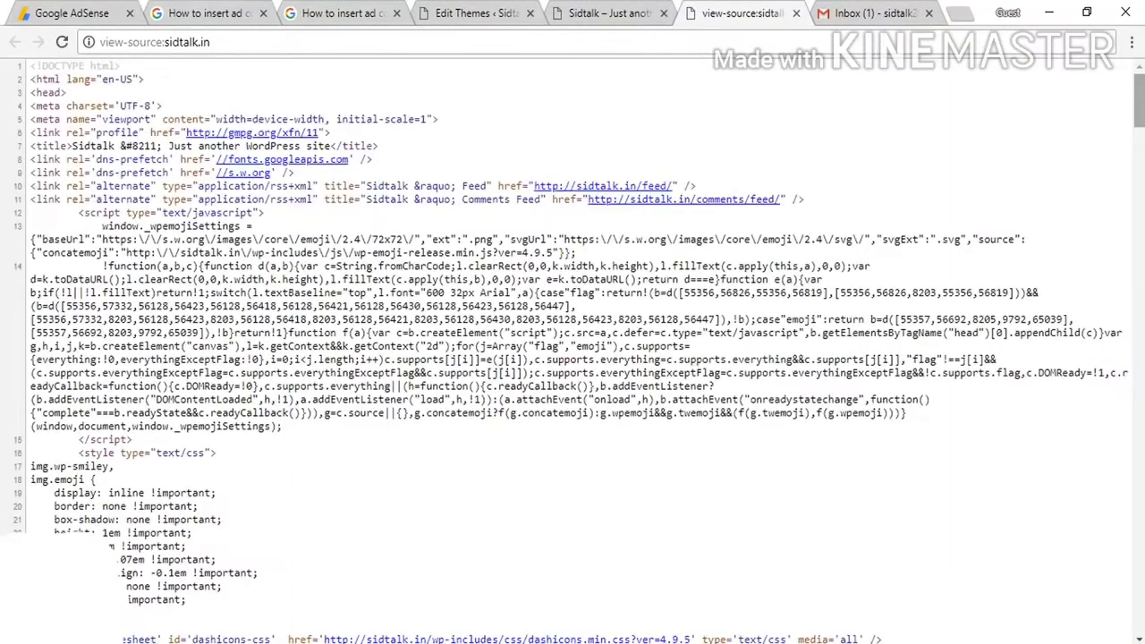
scroll(572, 349, "down", 3)
left_click_drag(1139, 127, 1139, 313)
scroll(572, 358, "down", 1)
left_click_drag(96, 503, 28, 395)
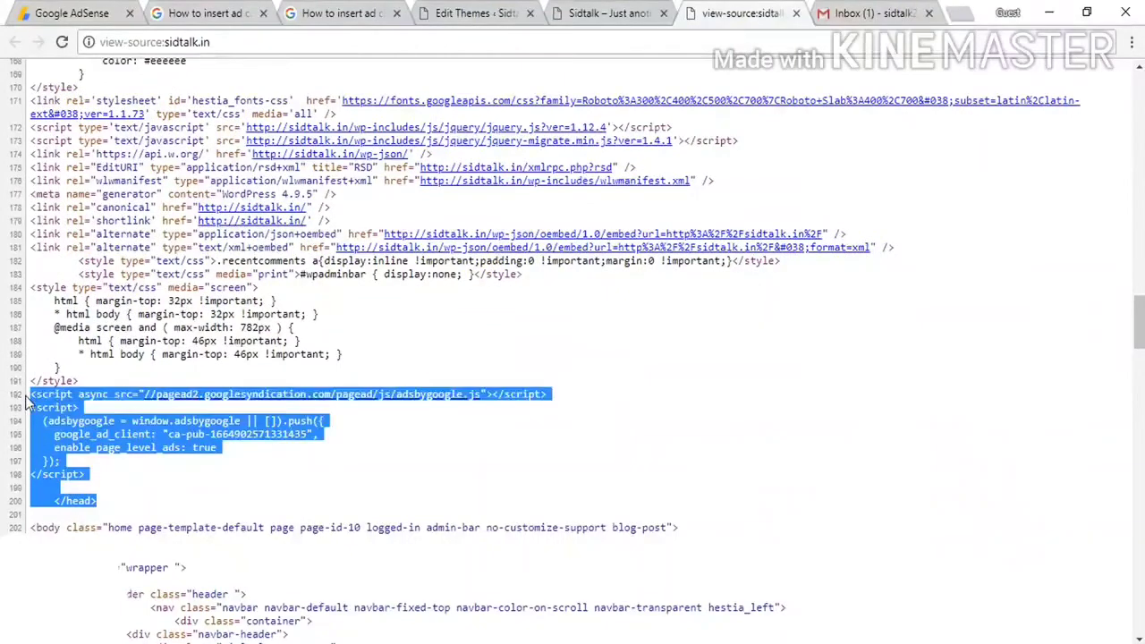
left_click(111, 506)
left_click_drag(110, 506, 30, 397)
left_click(241, 477)
Step: Return to AdSense, confirm that the code has been pasted into the site, and submit the site connection
left_click(111, 13)
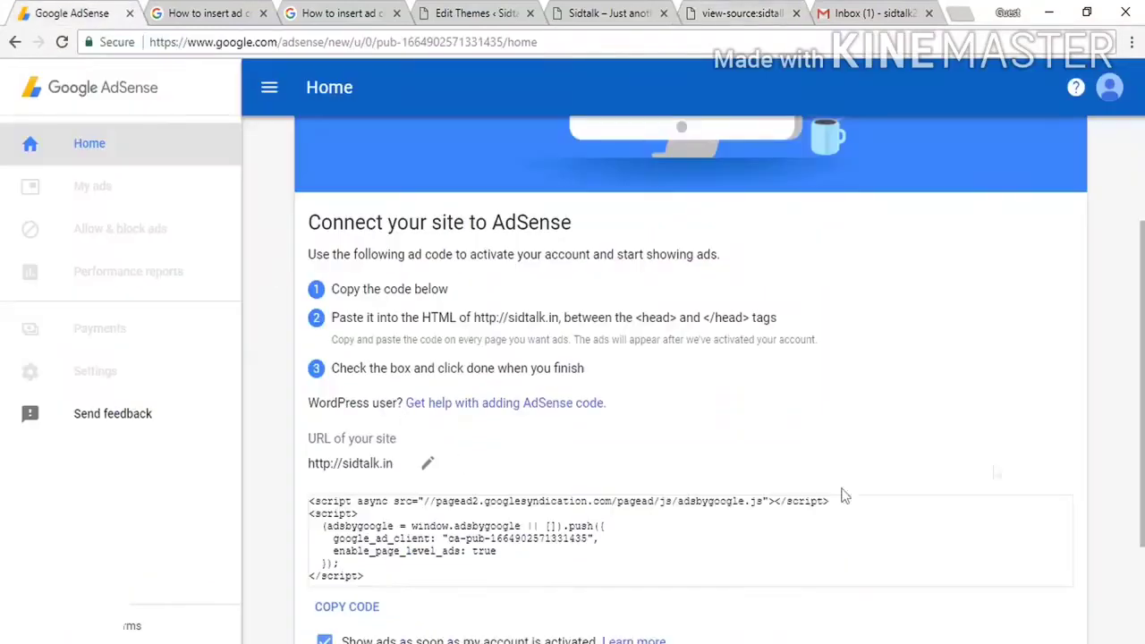
scroll(843, 493, "down", 3)
left_click(325, 513)
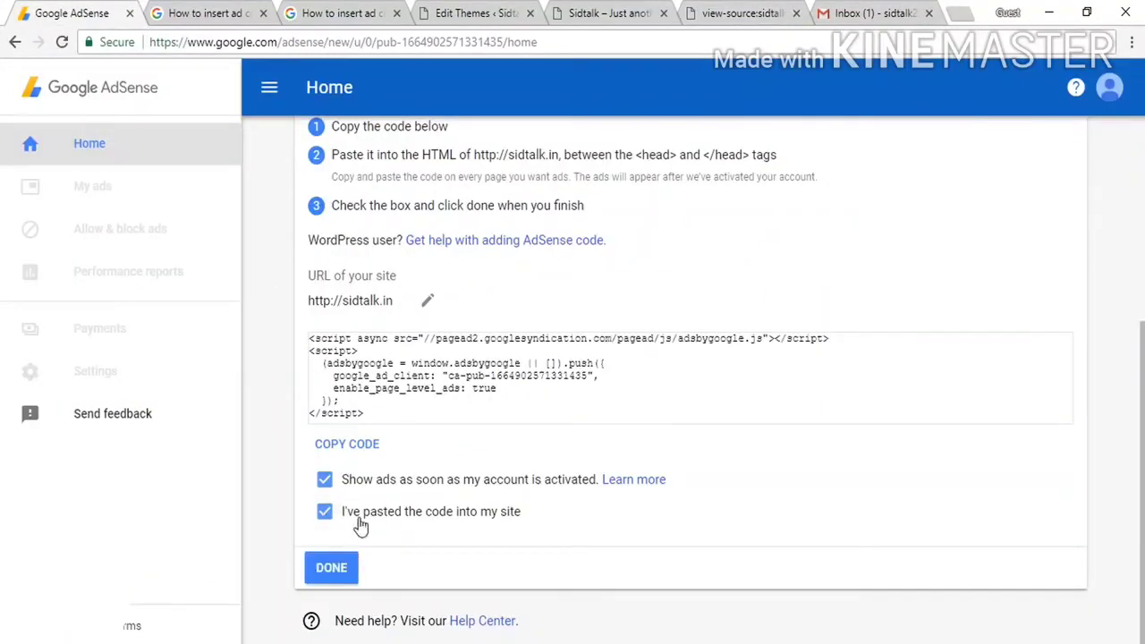
left_click(329, 570)
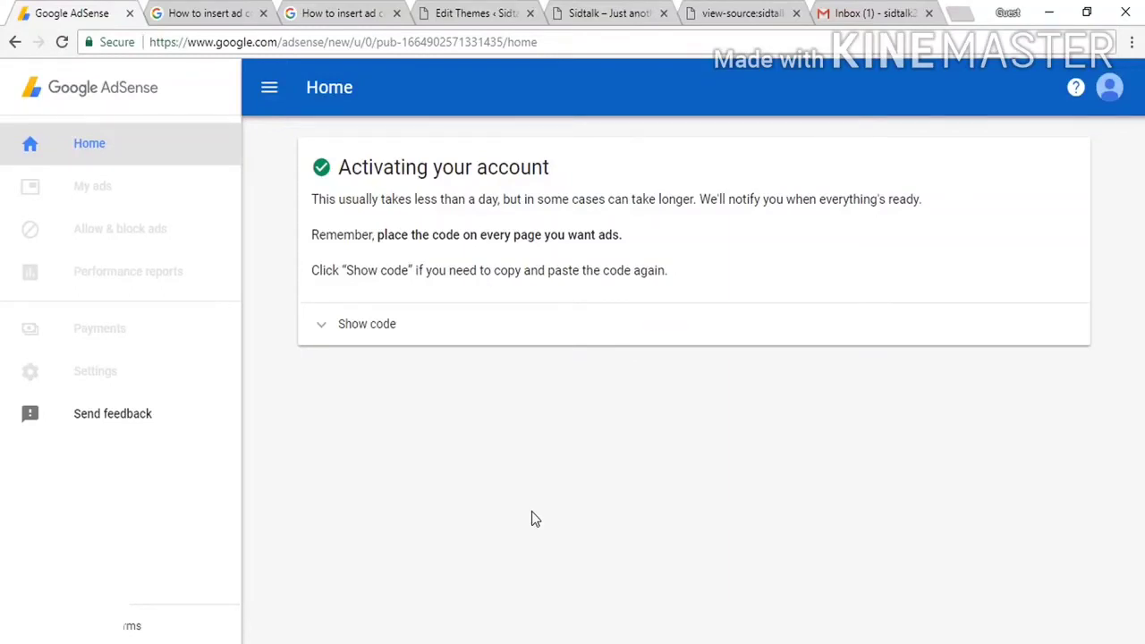
Step: Expand the ad code on the account activation page and read how long activation usually takes
left_click(420, 323)
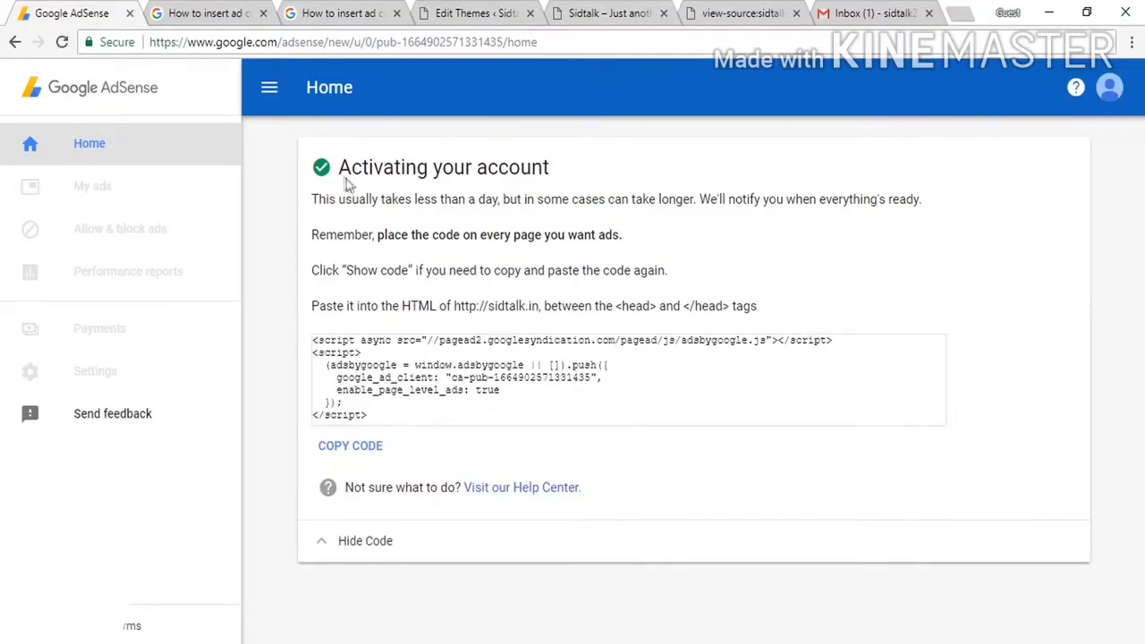
left_click_drag(530, 199, 546, 199)
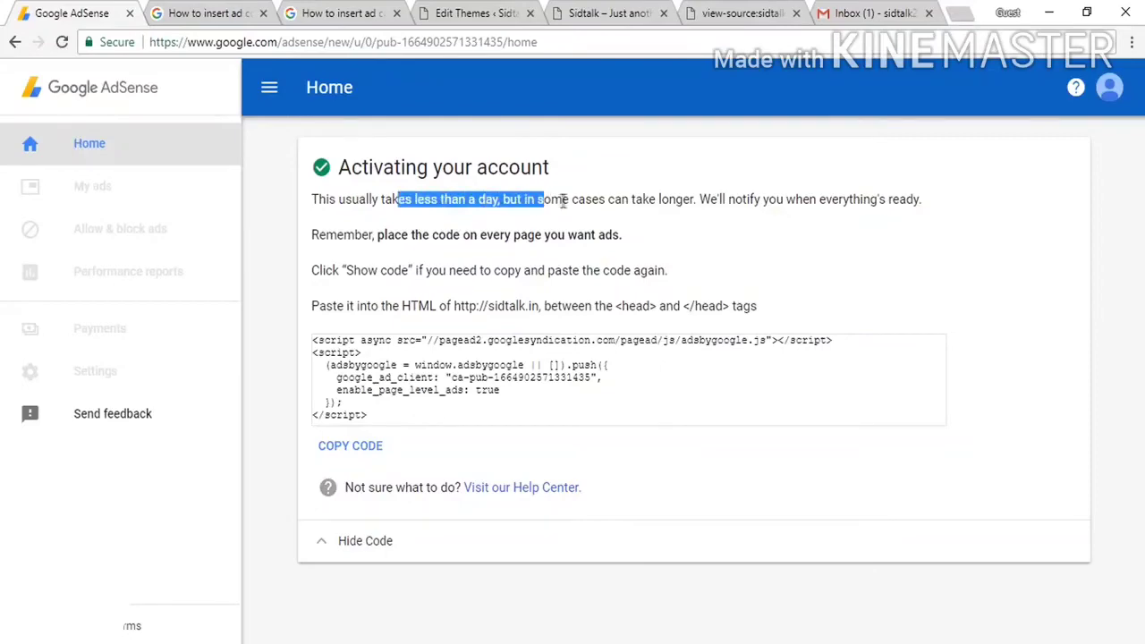
left_click(563, 201)
Step: Look through the site's home page and blog section, and check the Gmail inbox for AdSense messages
left_click(594, 11)
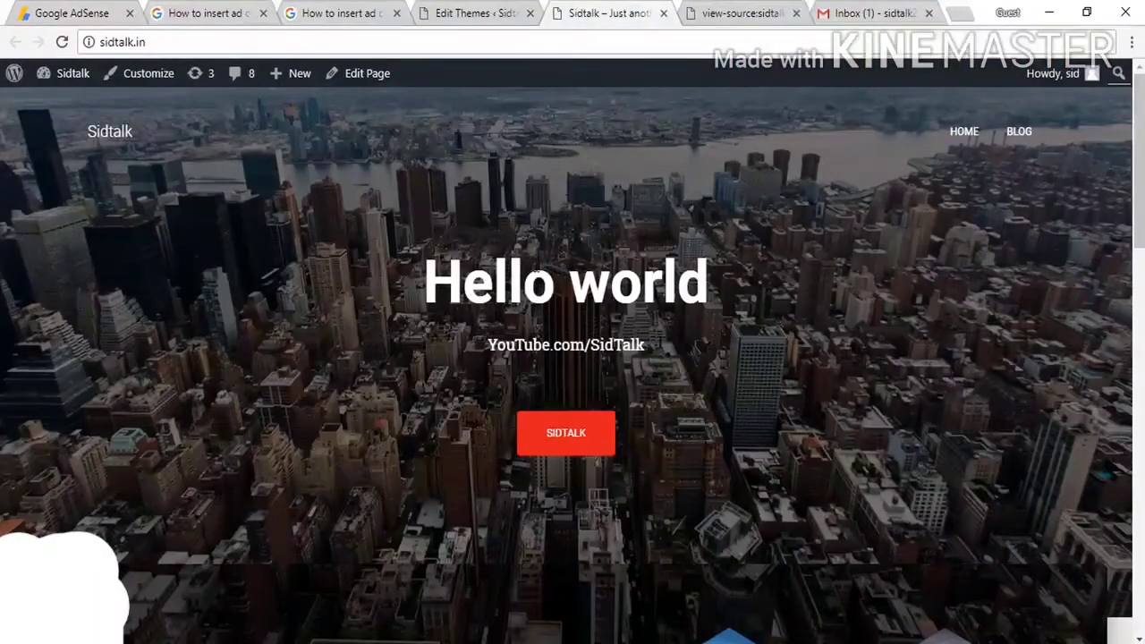
scroll(572, 358, "down", 8)
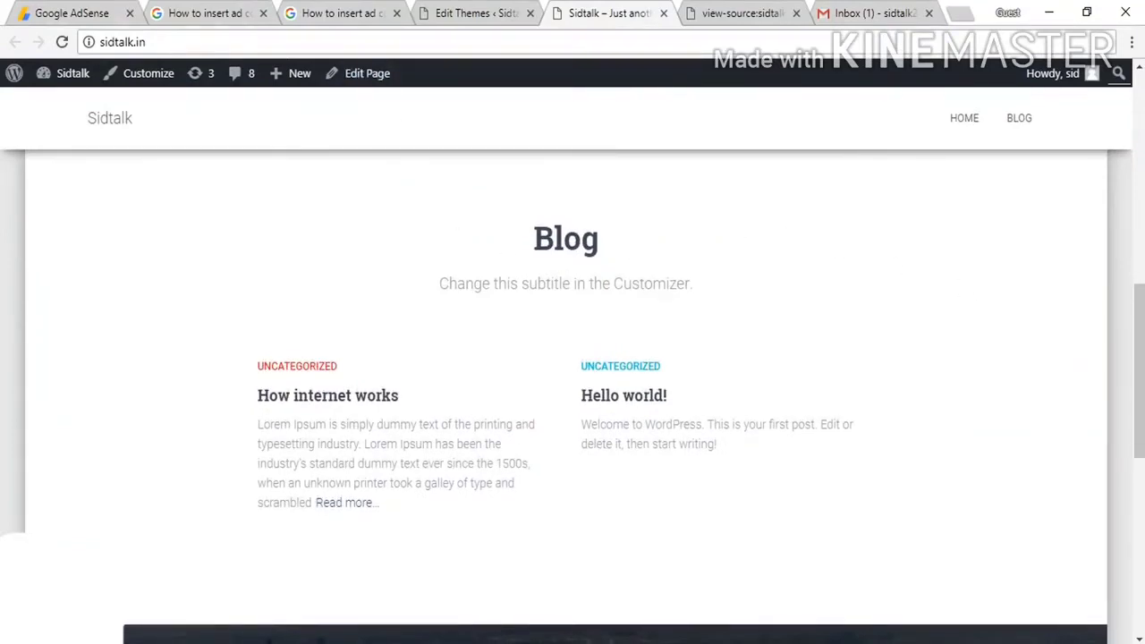
scroll(393, 125, "down", 3)
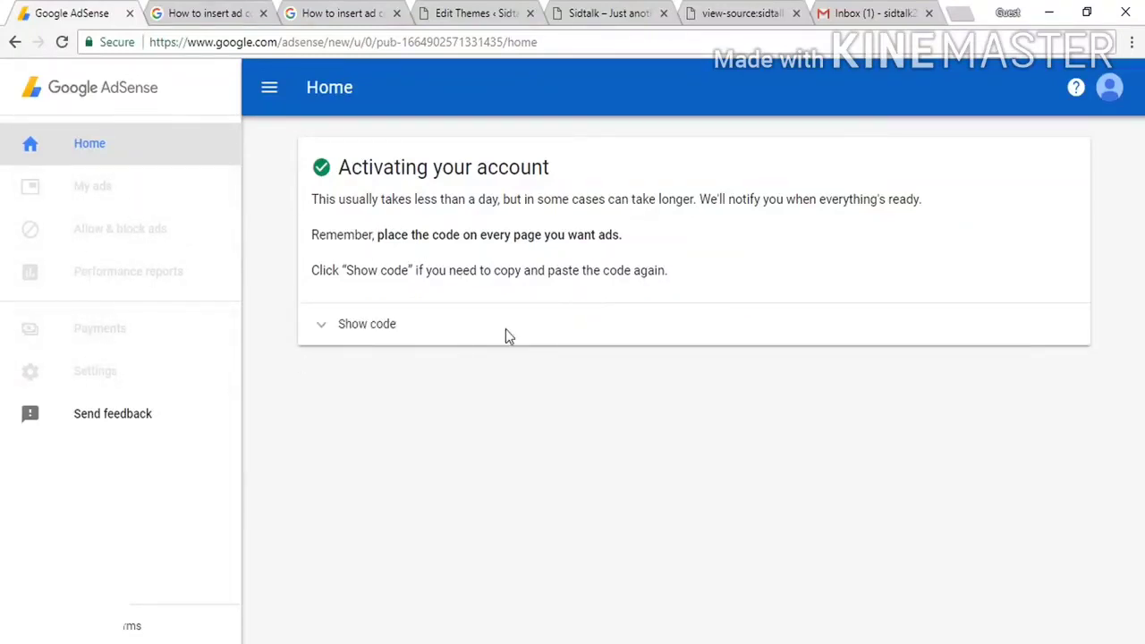
left_click(864, 13)
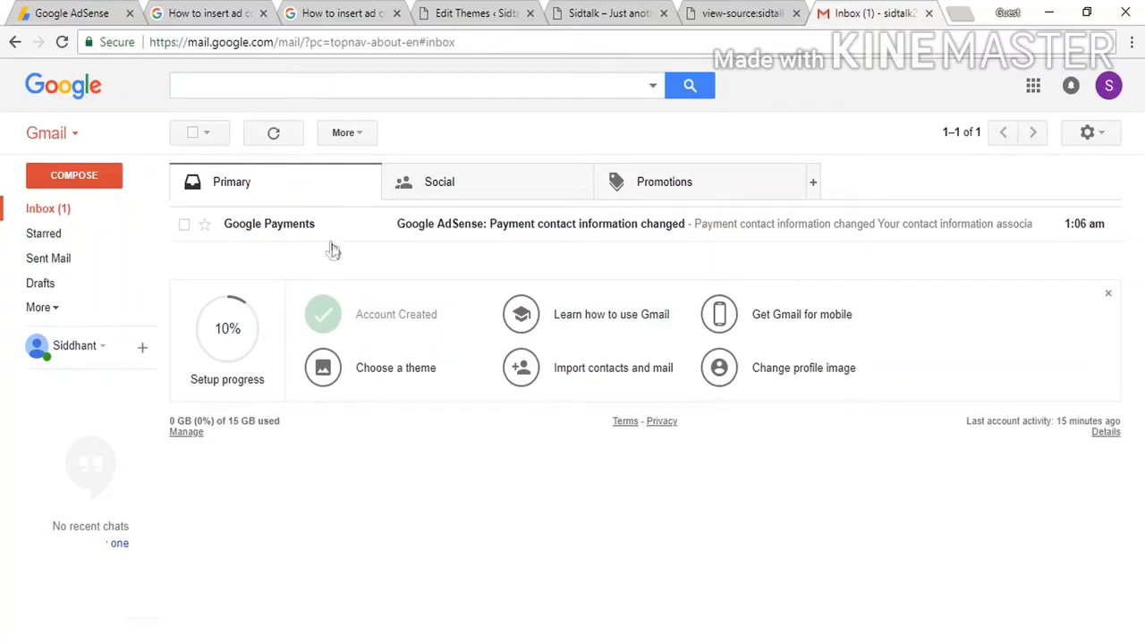
left_click(81, 12)
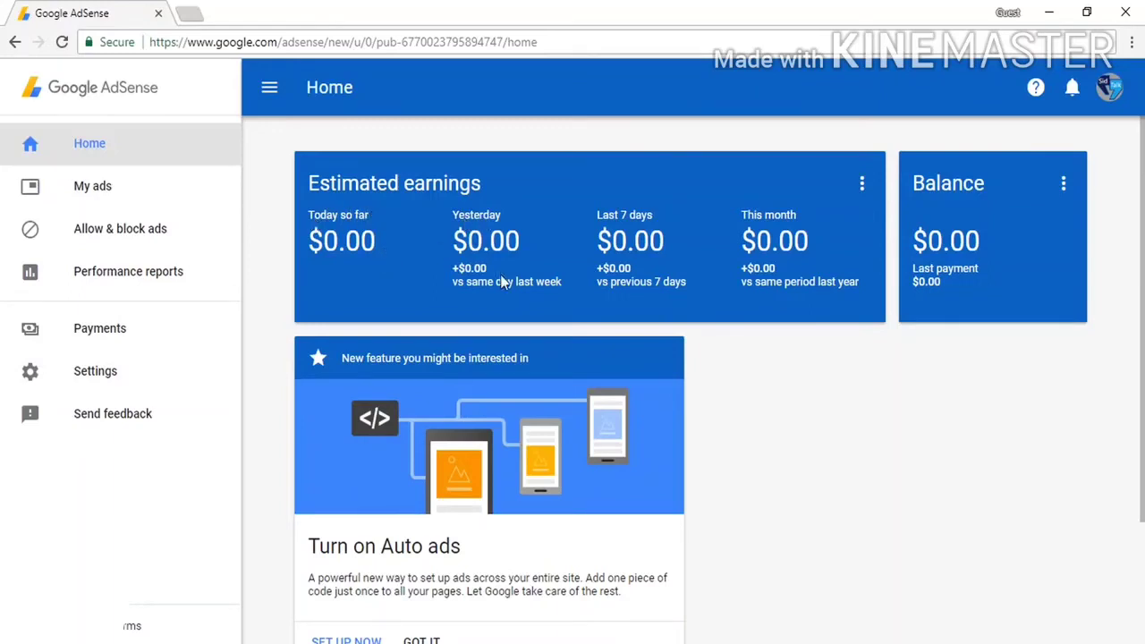
Step: View the options of the account's Balance card and open the Auto ads page of My ads
left_click(1064, 184)
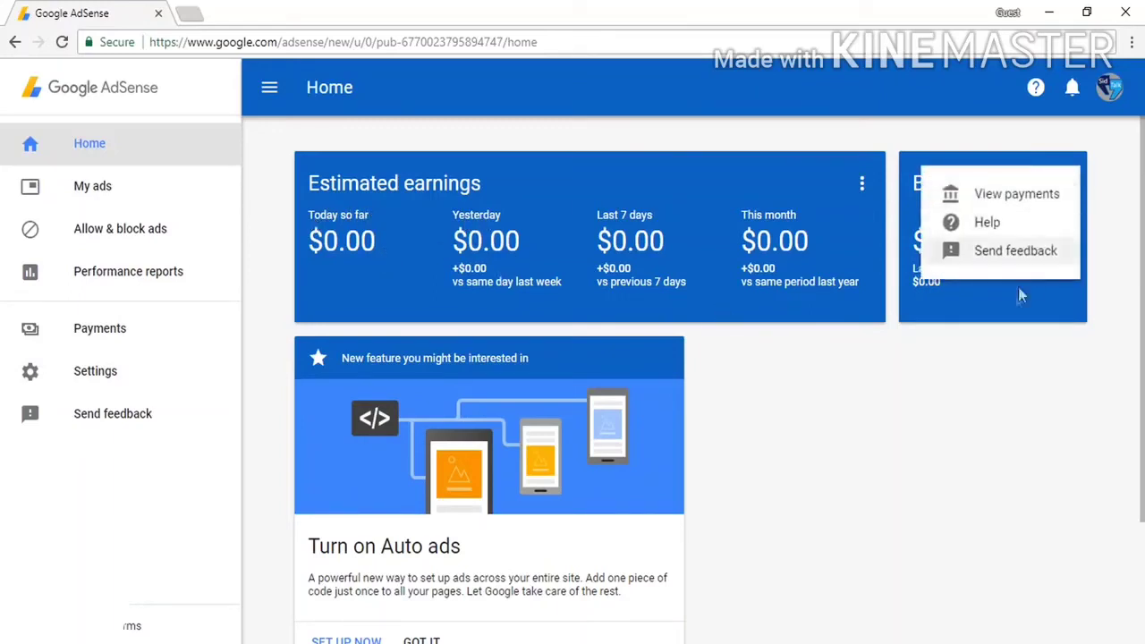
left_click(938, 445)
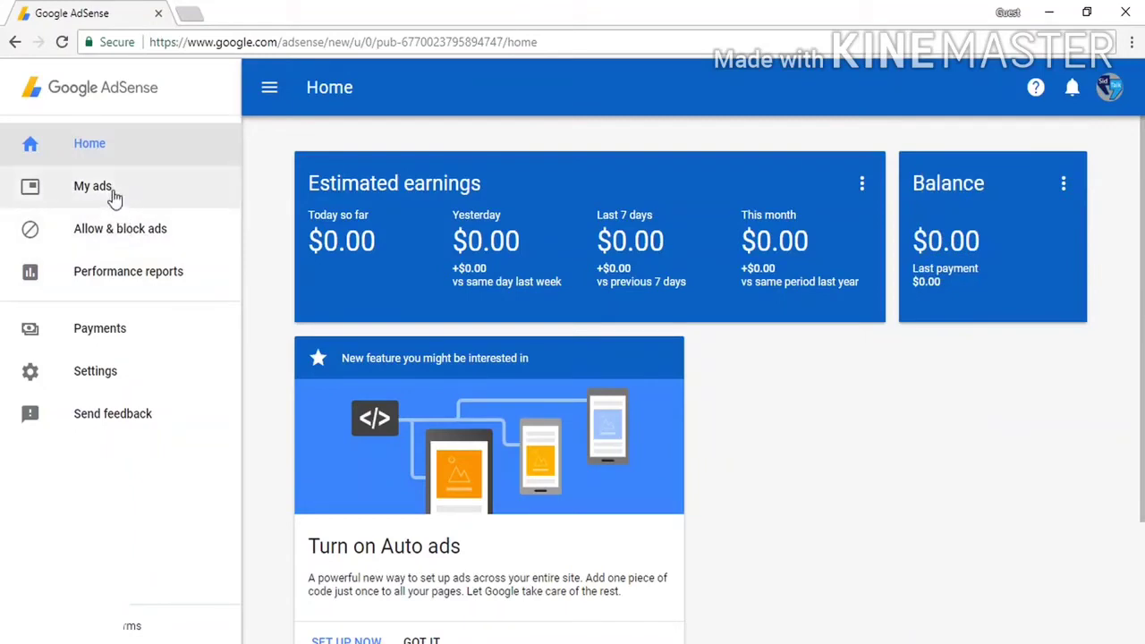
left_click(113, 194)
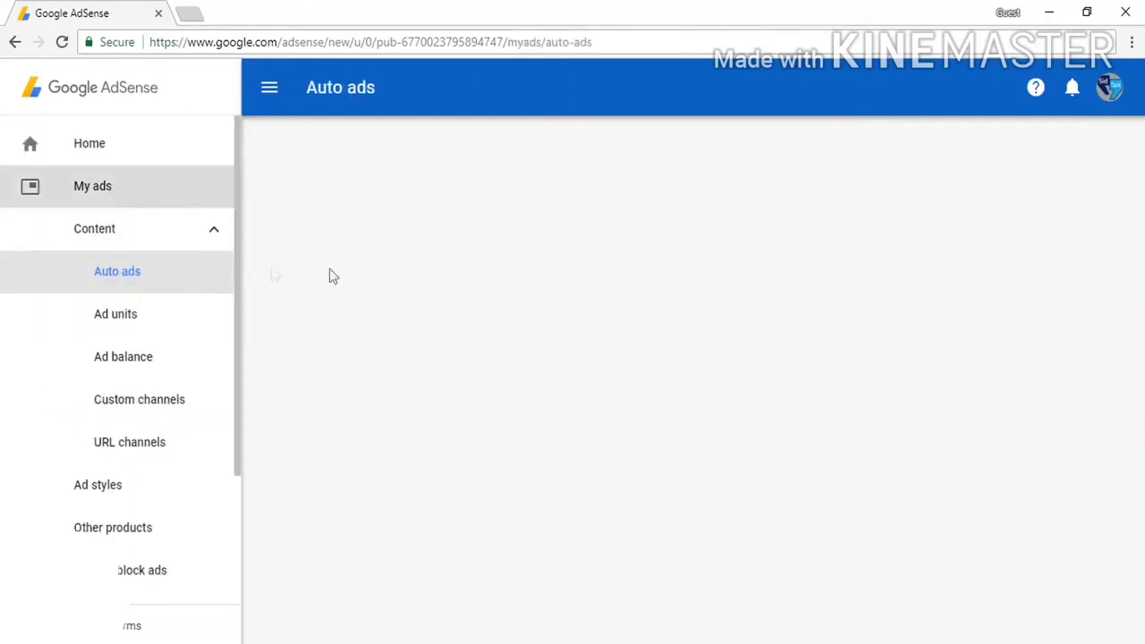
Step: Create a new Text & display ads unit under Ad units and name it homepage
left_click(158, 317)
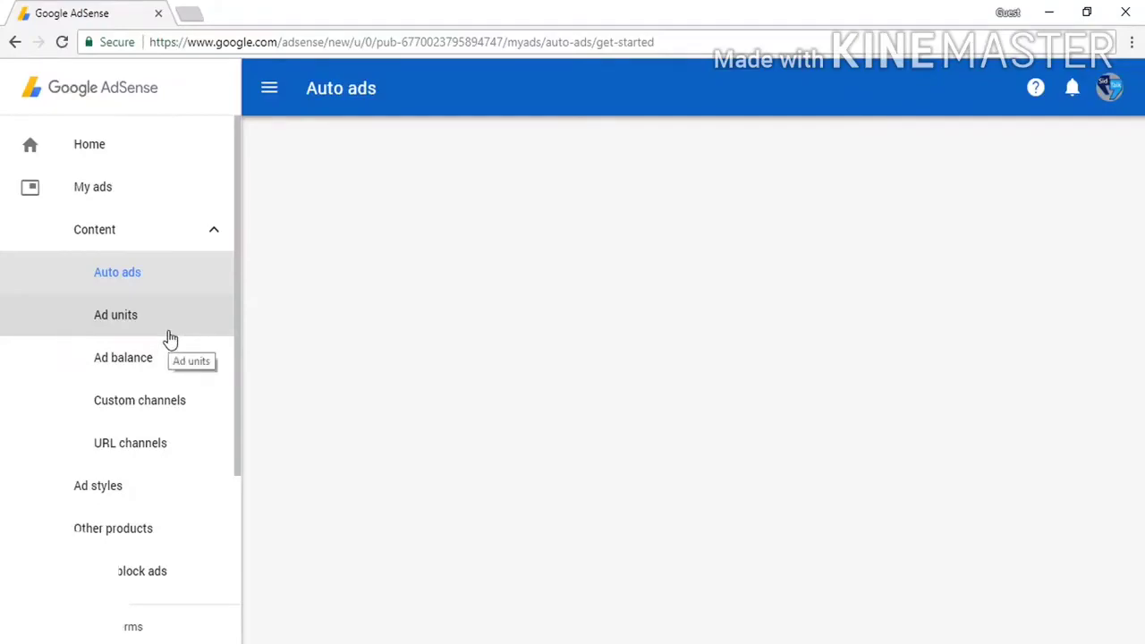
left_click(225, 319)
left_click(294, 170)
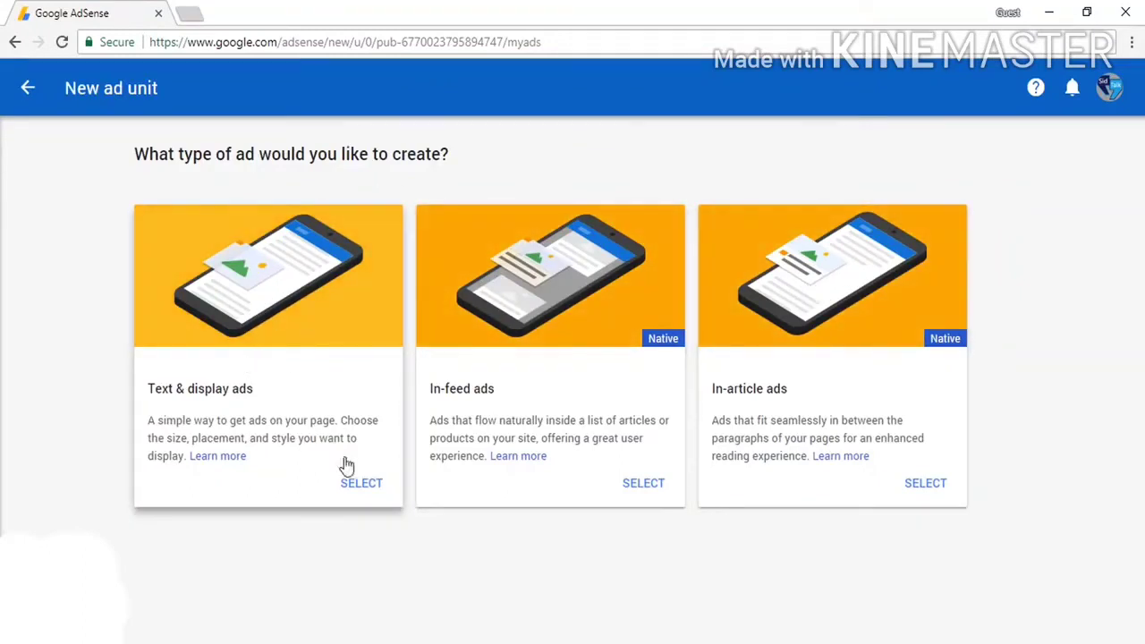
left_click(361, 483)
left_click(349, 277)
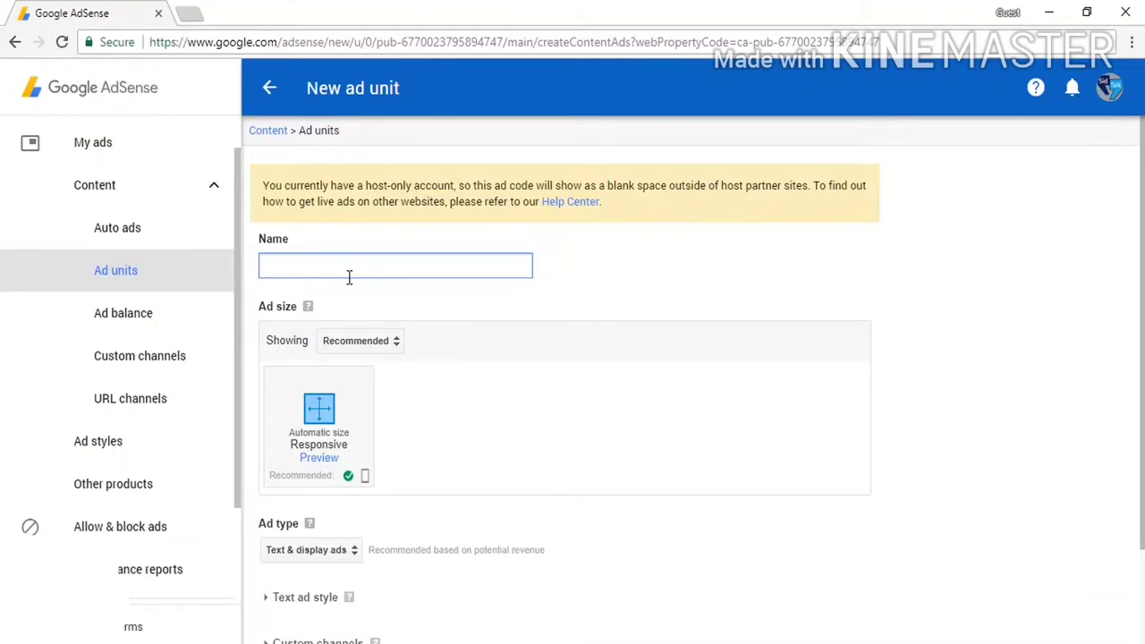
type("homepage")
Step: Compare the horizontal and vertical banner sizes and set the ad size to the 970 x 90 Large Leaderboard
scroll(349, 277, "down", 1)
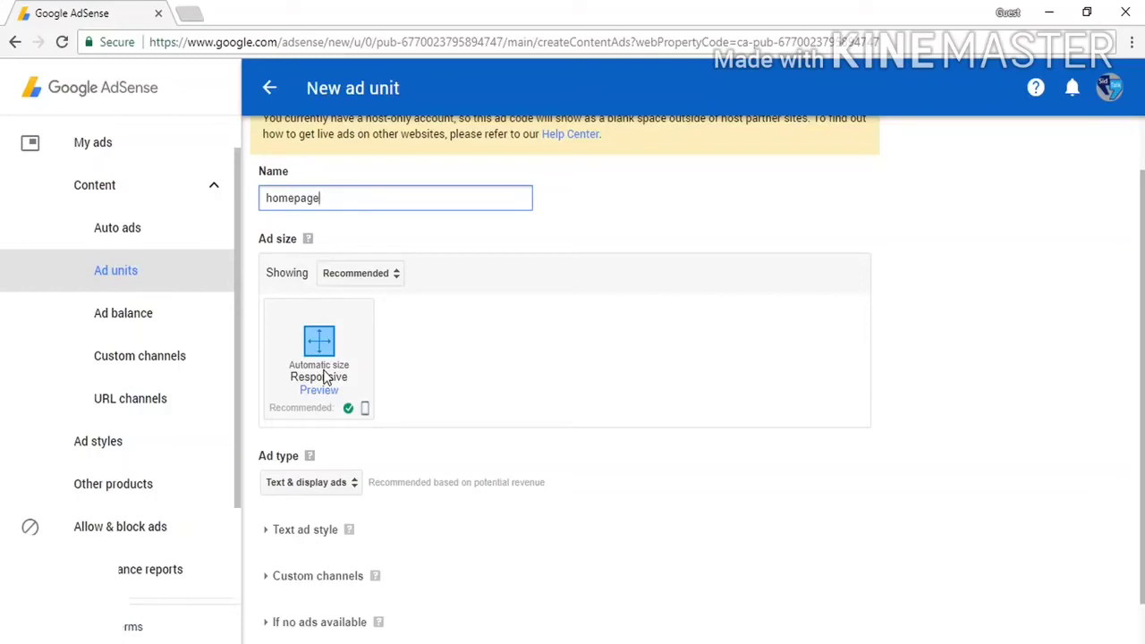
left_click(388, 273)
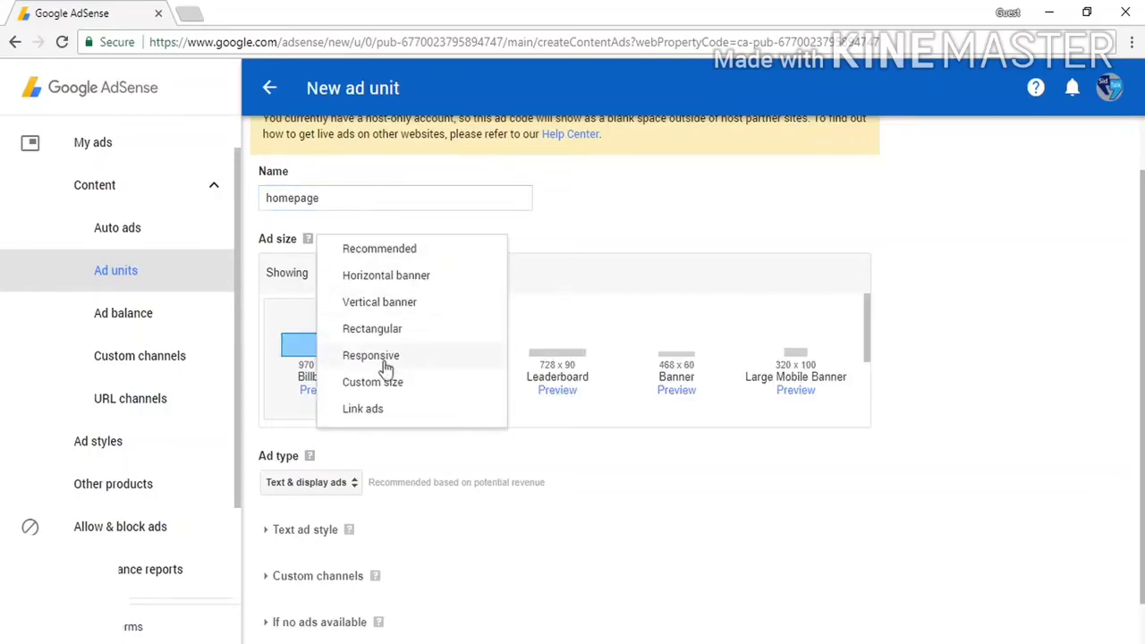
left_click(407, 278)
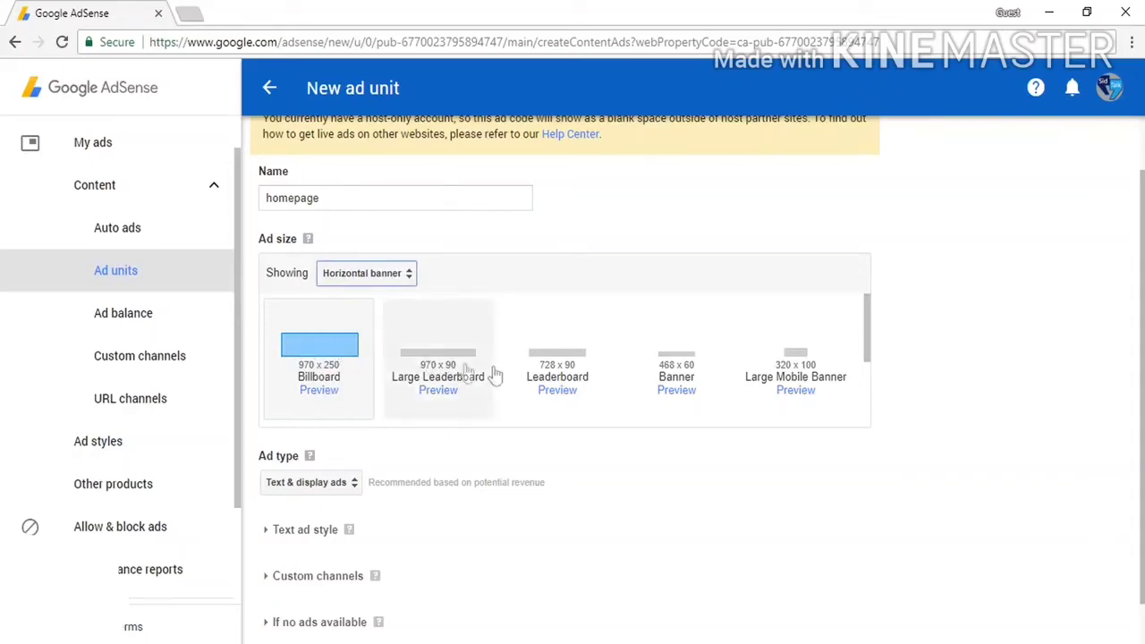
left_click(388, 273)
left_click(393, 303)
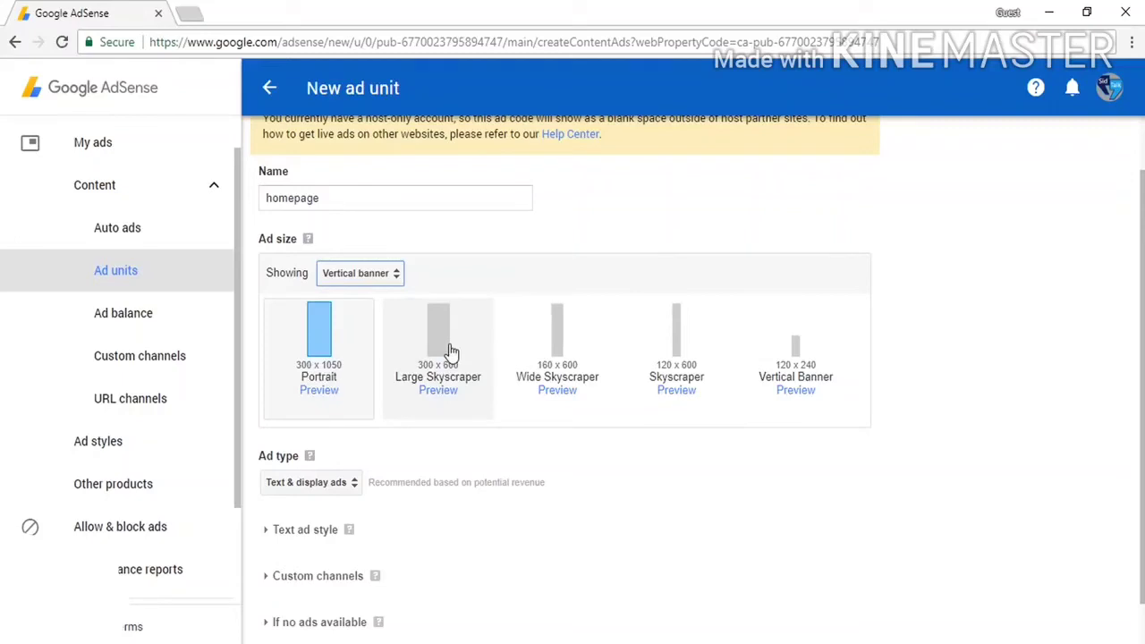
left_click(388, 273)
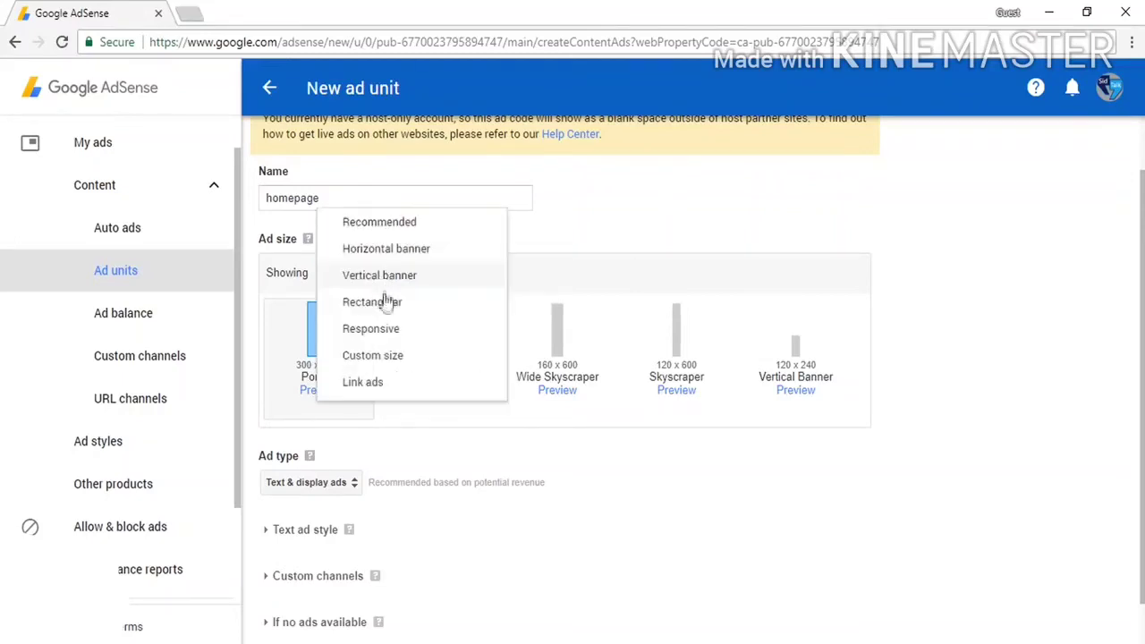
left_click(421, 248)
left_click(471, 358)
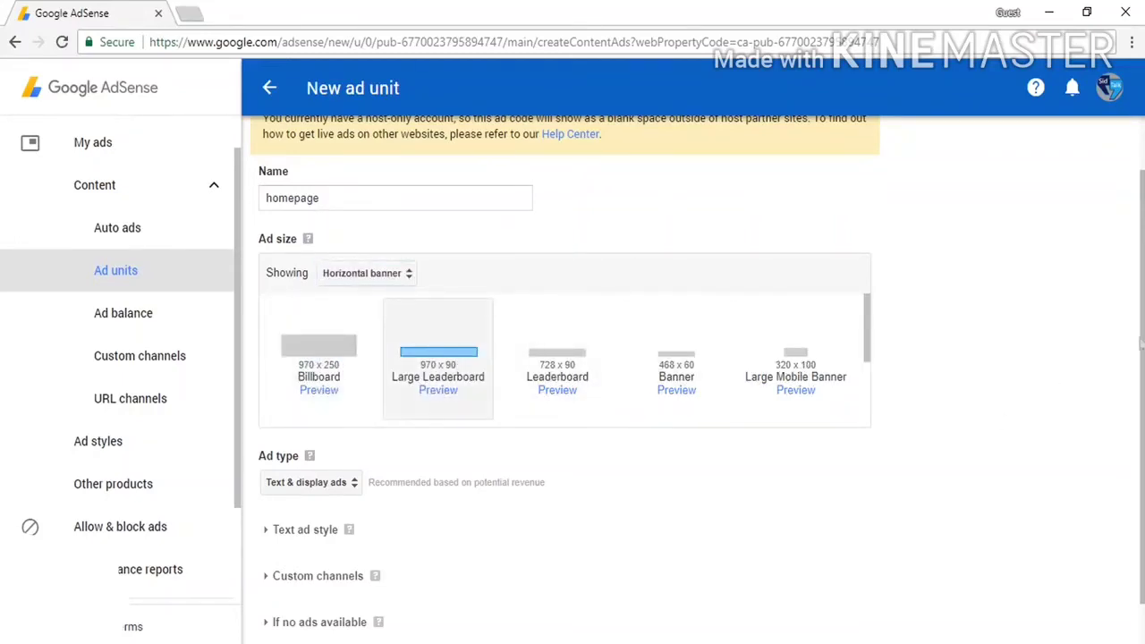
Step: Save the homepage ad unit, copy its full ad code, and close the code dialog
scroll(411, 434, "down", 1)
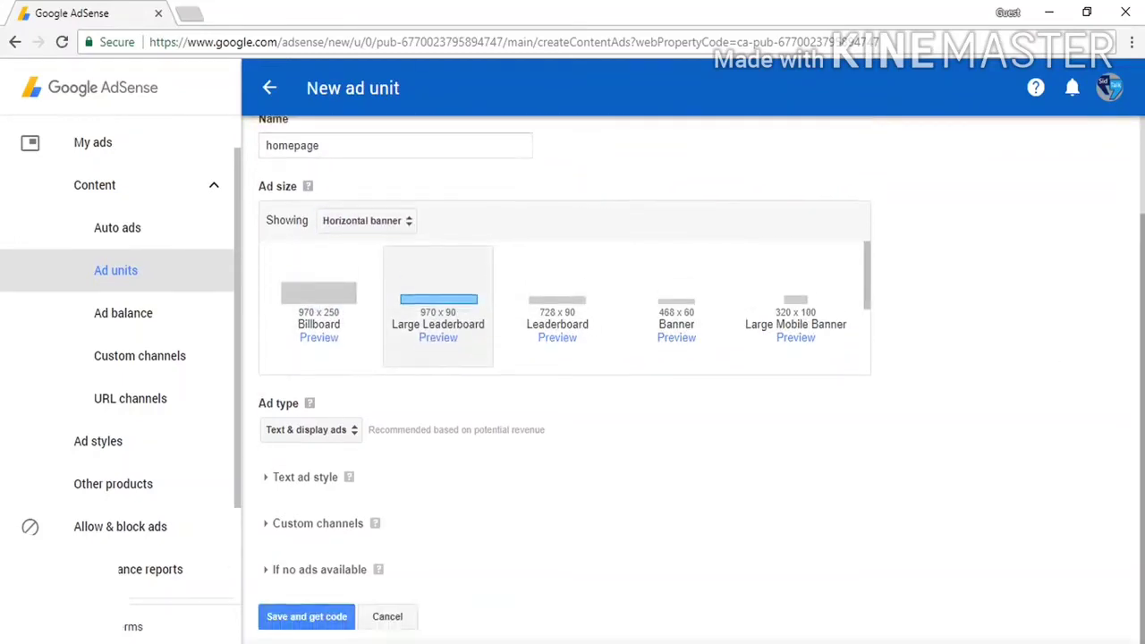
left_click(295, 619)
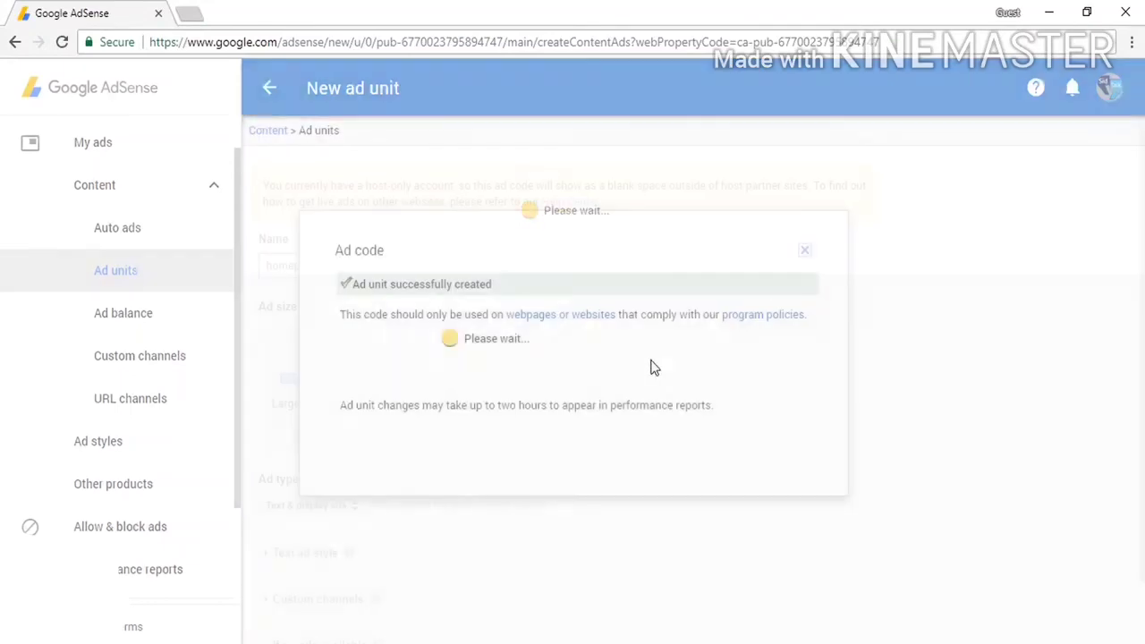
left_click(535, 382)
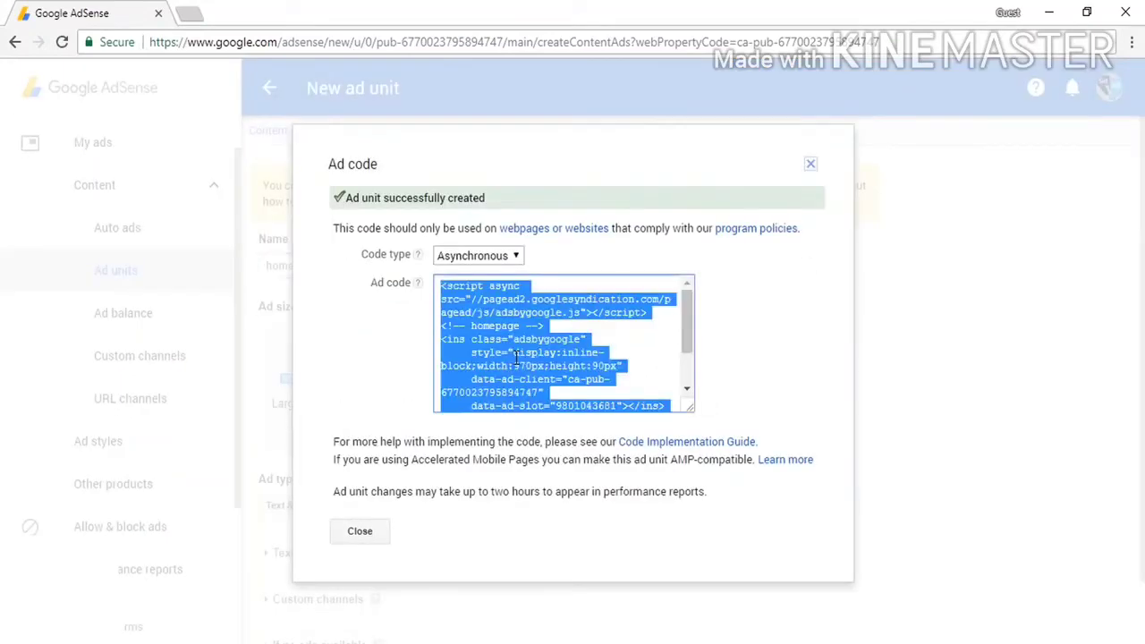
right_click(511, 327)
left_click(541, 338)
scroll(689, 393, "down", 3)
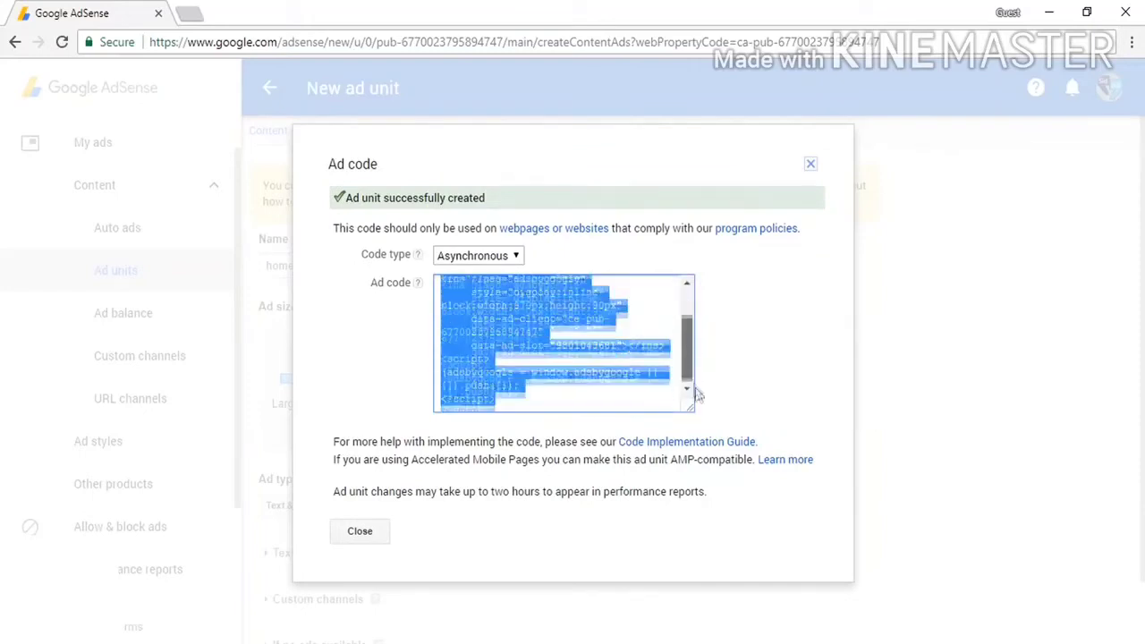
scroll(688, 376, "up", 3)
left_click(810, 168)
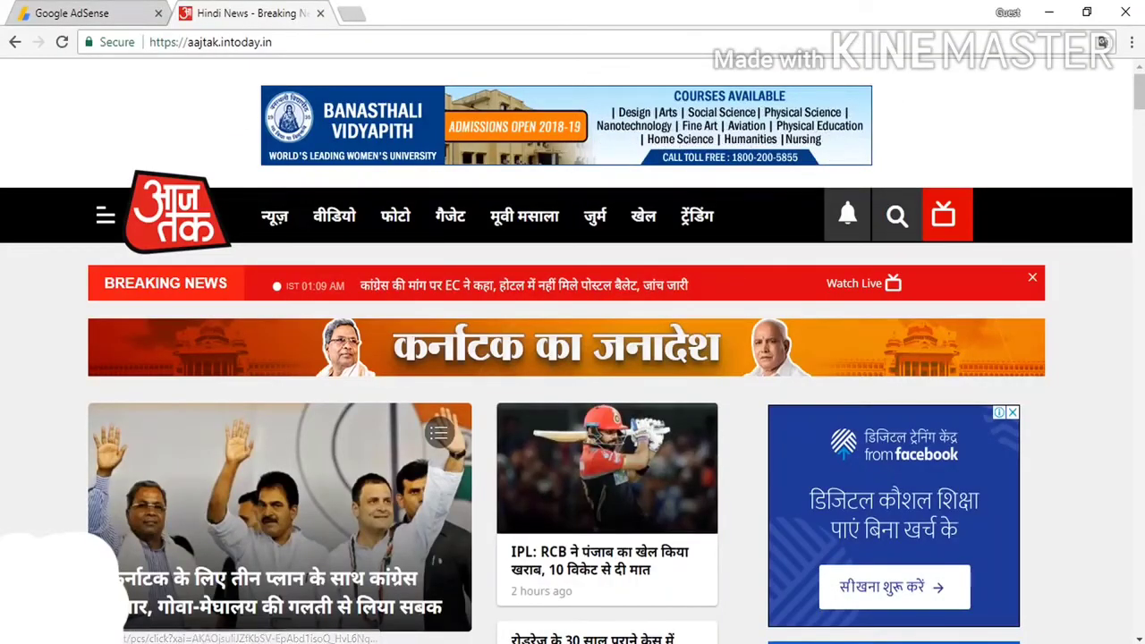
Step: Examine the ad placements on the Aaj Tak site, then view the vertical banner sizes in another new Text & display ad unit
mouse_move(1139, 92)
left_mouse_down()
mouse_move(1139, 107)
mouse_move(1139, 90)
left_mouse_up()
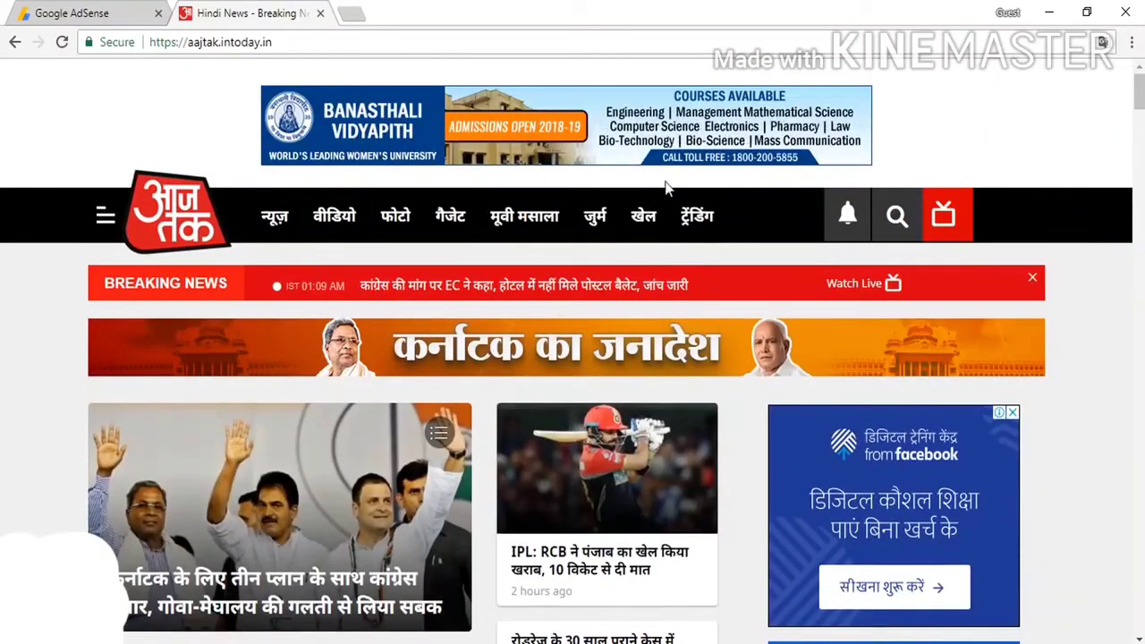
left_click(39, 8)
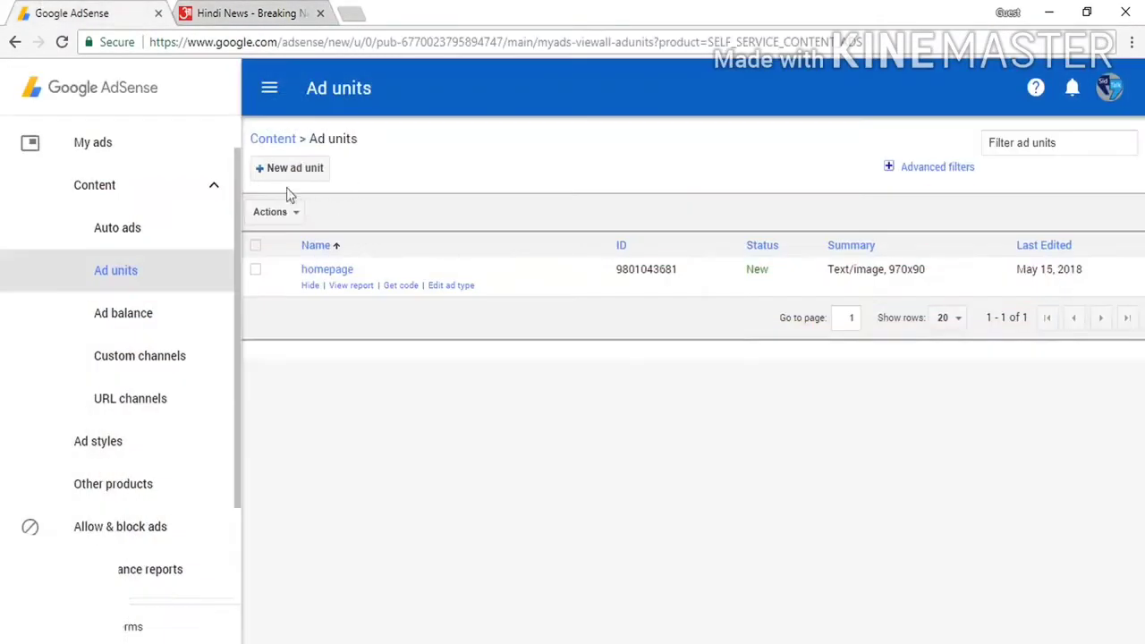
left_click(288, 167)
left_click(378, 477)
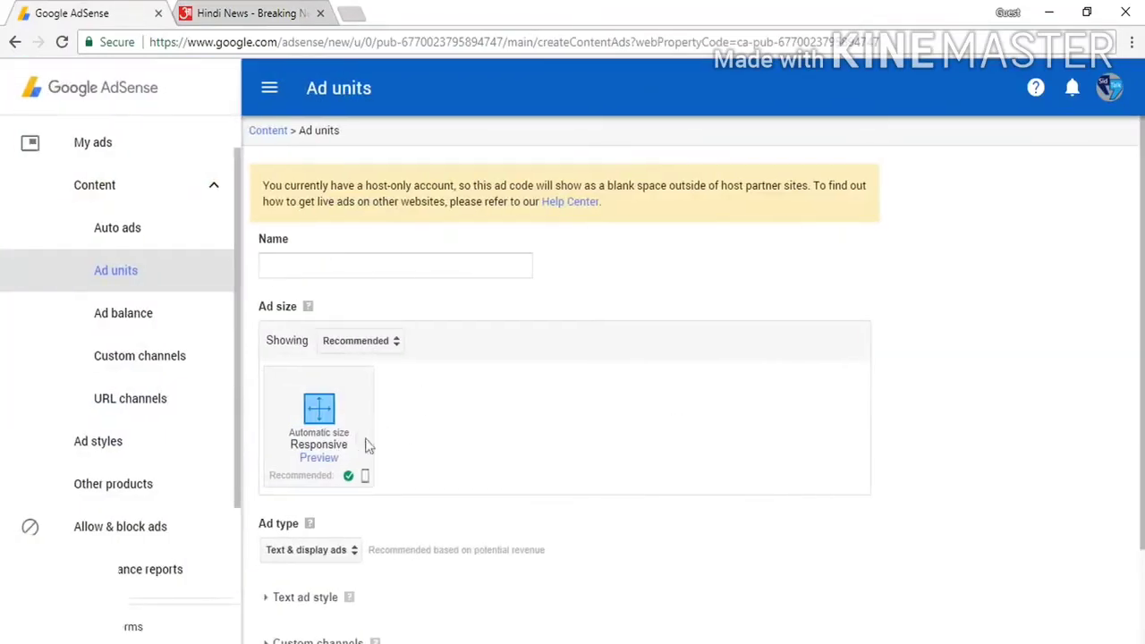
left_click(384, 340)
left_click(384, 403)
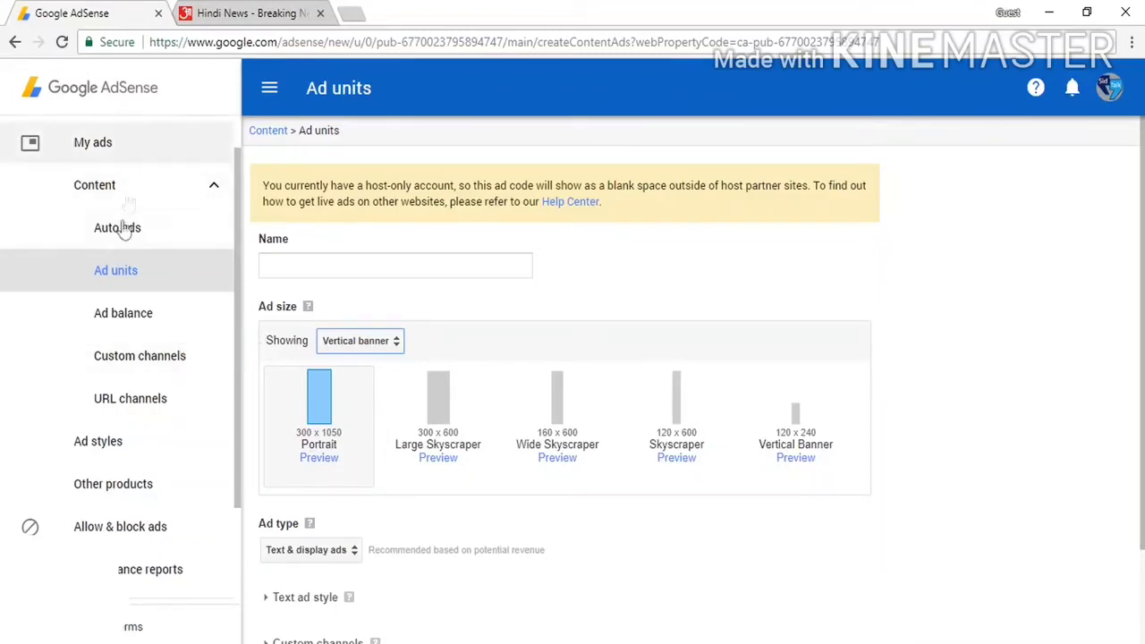
Step: Open the performance reports and look through the default report and its date range options
left_click_drag(239, 296, 230, 402)
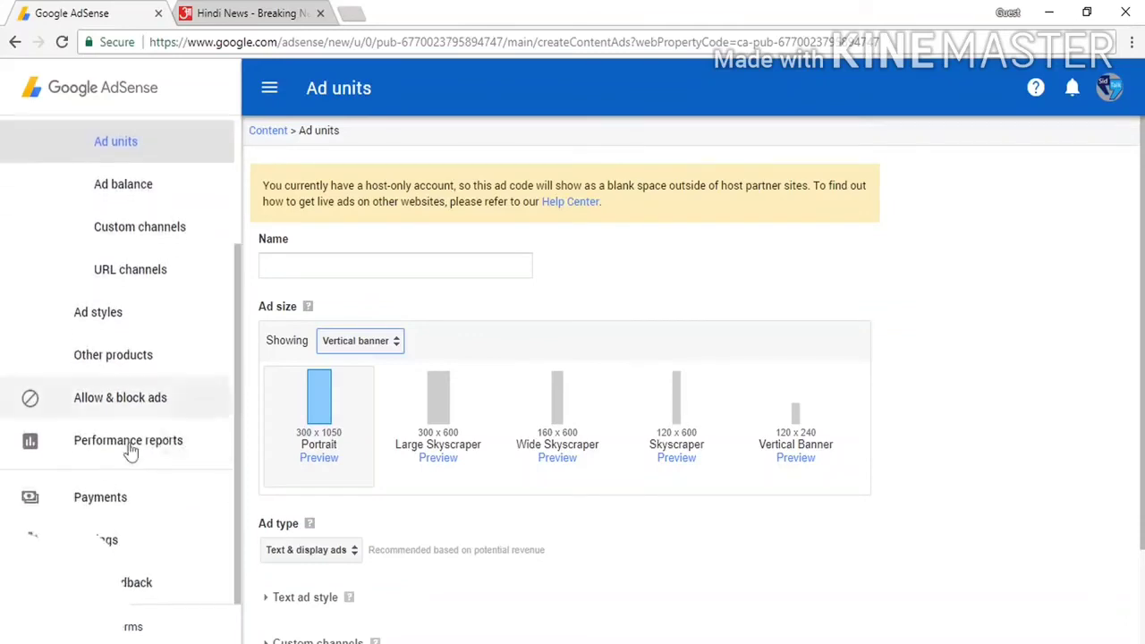
left_click(129, 441)
mouse_move(236, 185)
left_mouse_down()
mouse_move(235, 203)
mouse_move(234, 184)
left_mouse_up()
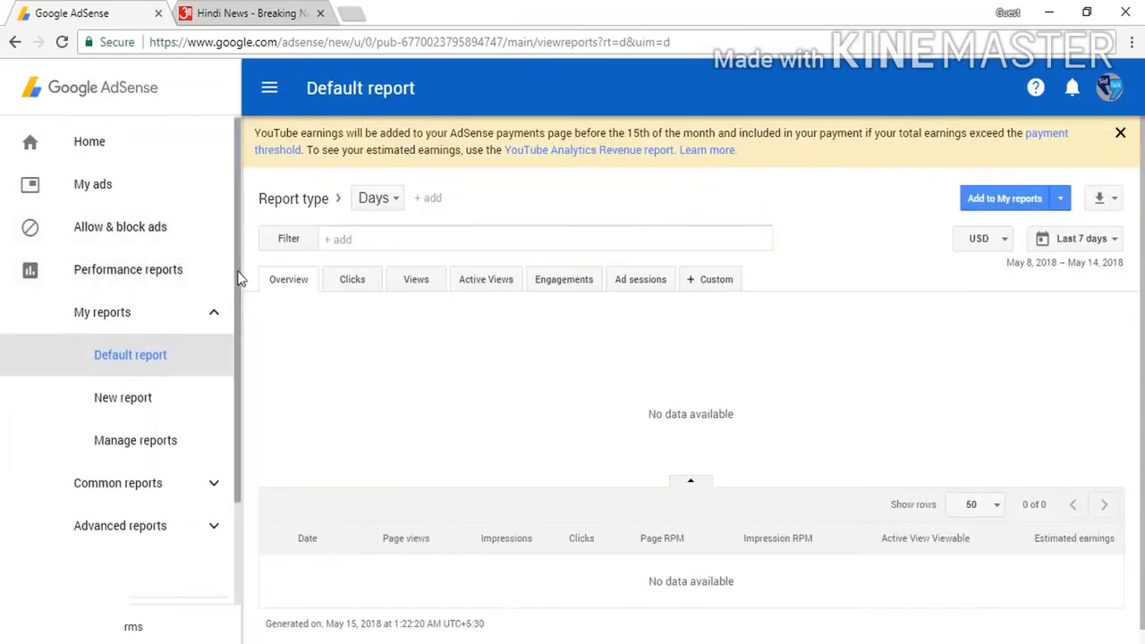
left_click_drag(239, 272, 237, 341)
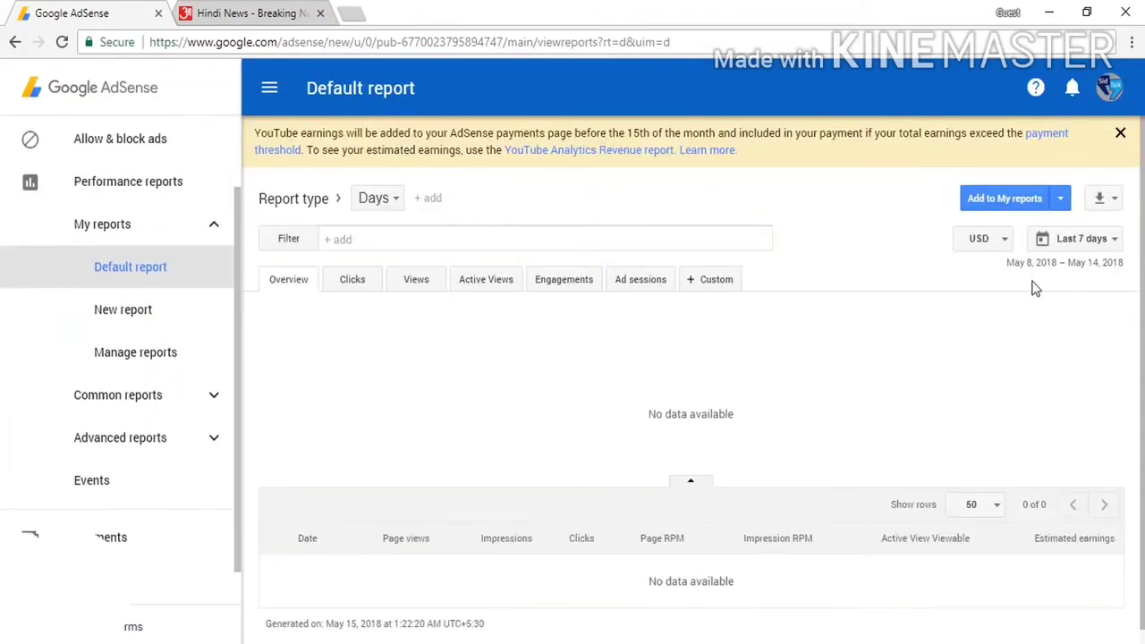
left_click(1075, 239)
left_click(480, 369)
scroll(481, 369, "down", 1)
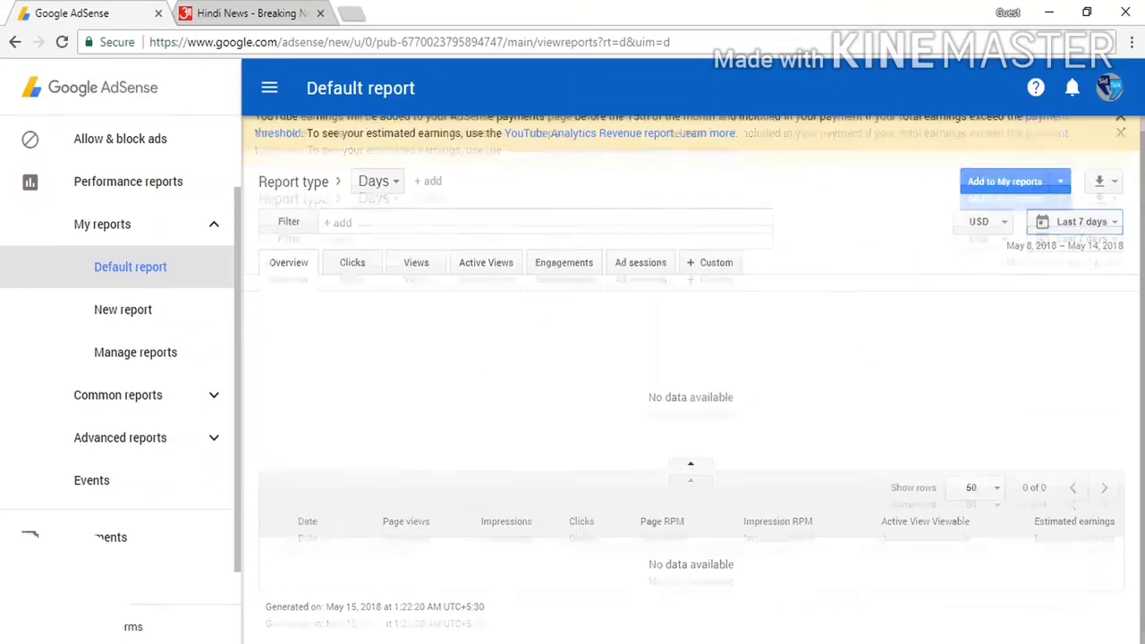
Step: Review the earnings, transactions and How you get paid sections on the Payments page, and close the news site
left_click(98, 537)
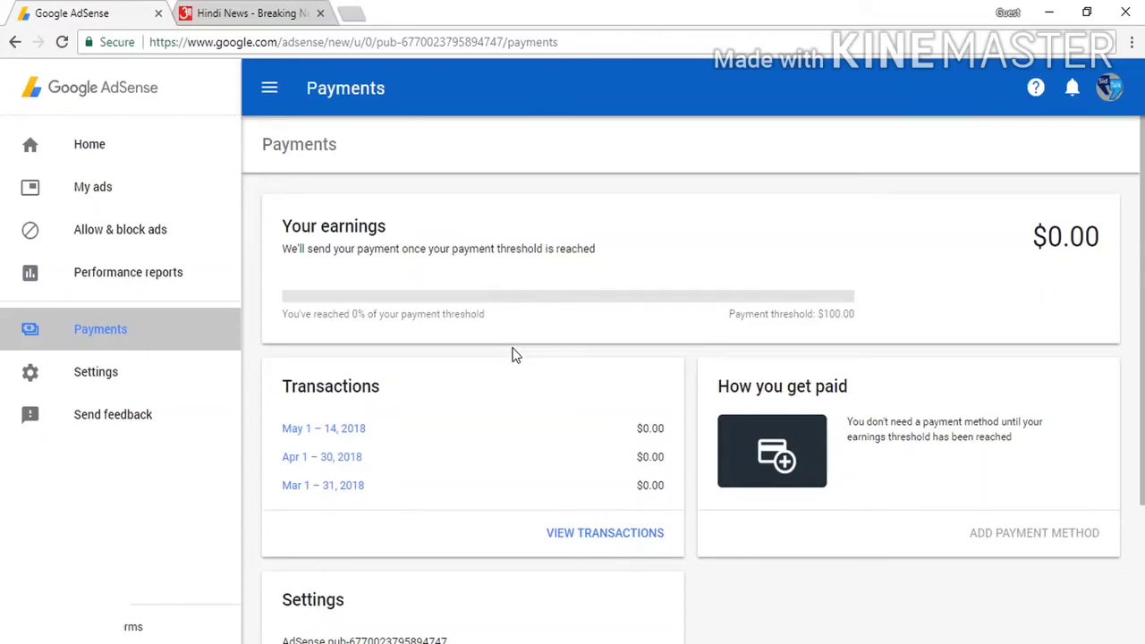
scroll(689, 376, "down", 2)
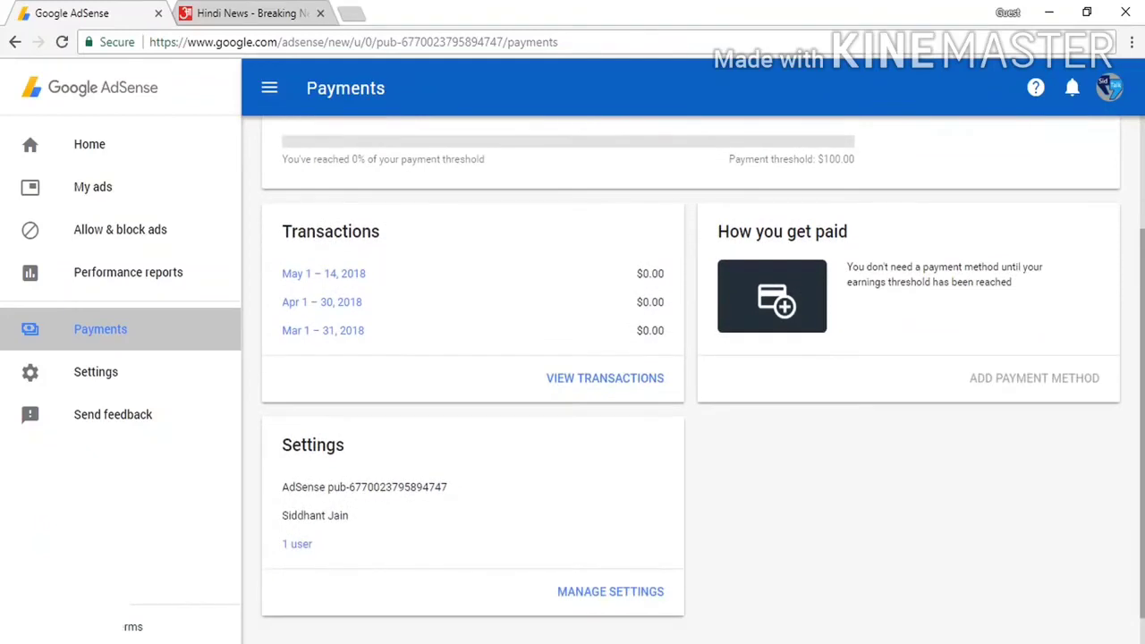
scroll(1053, 474, "up", 1)
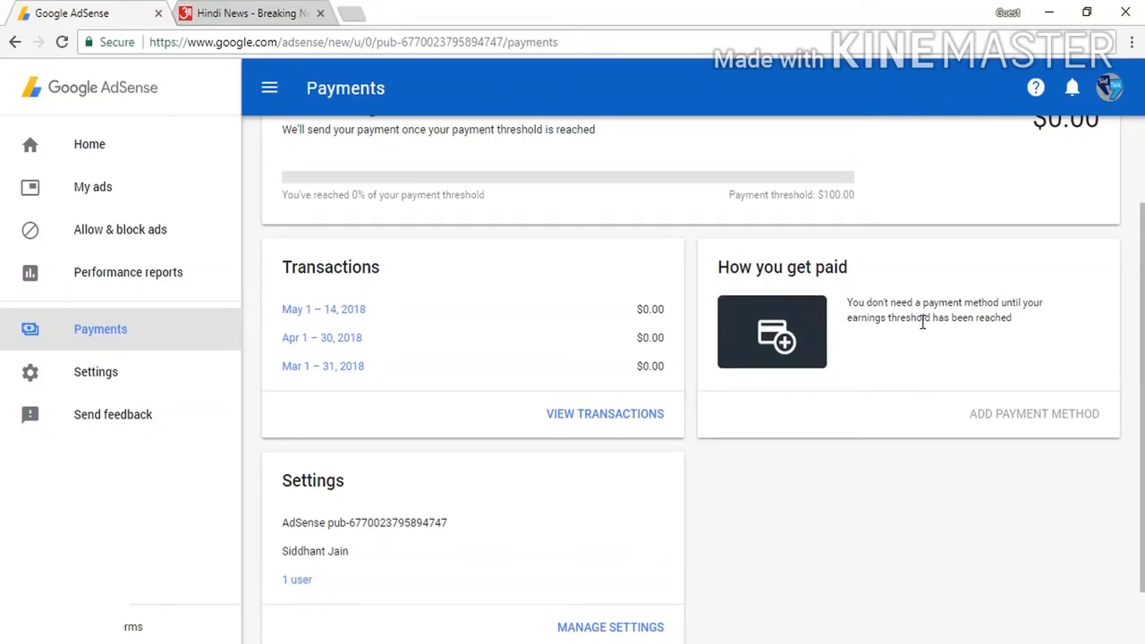
mouse_move(1141, 335)
left_mouse_down()
mouse_move(1141, 251)
mouse_move(1140, 332)
left_mouse_up()
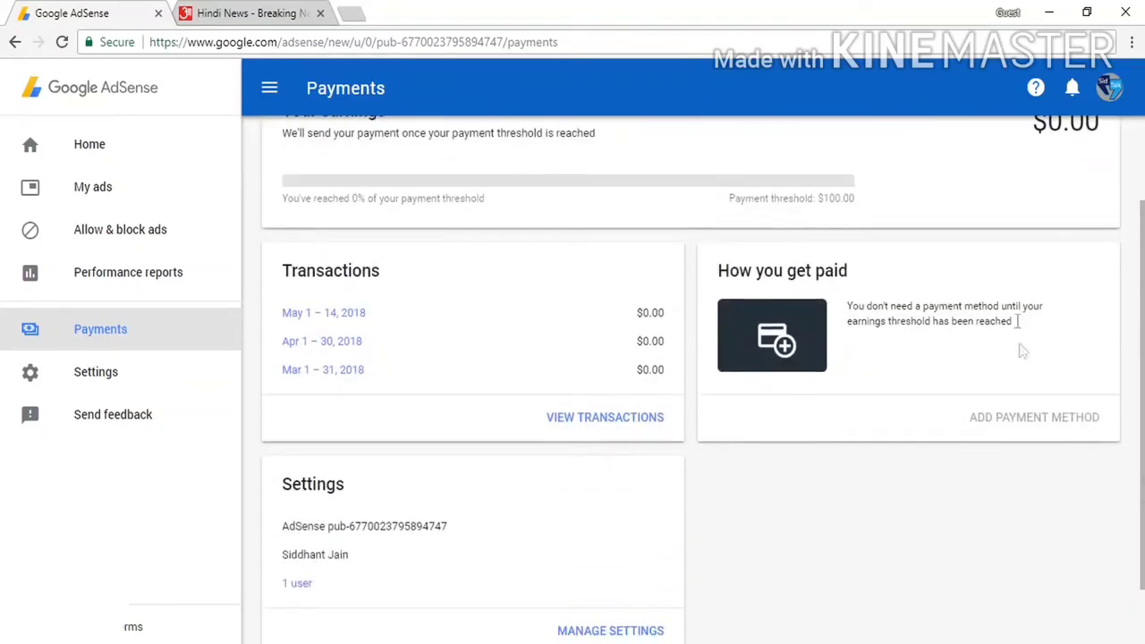
left_click_drag(844, 304, 1031, 345)
left_click(923, 356)
left_click(321, 14)
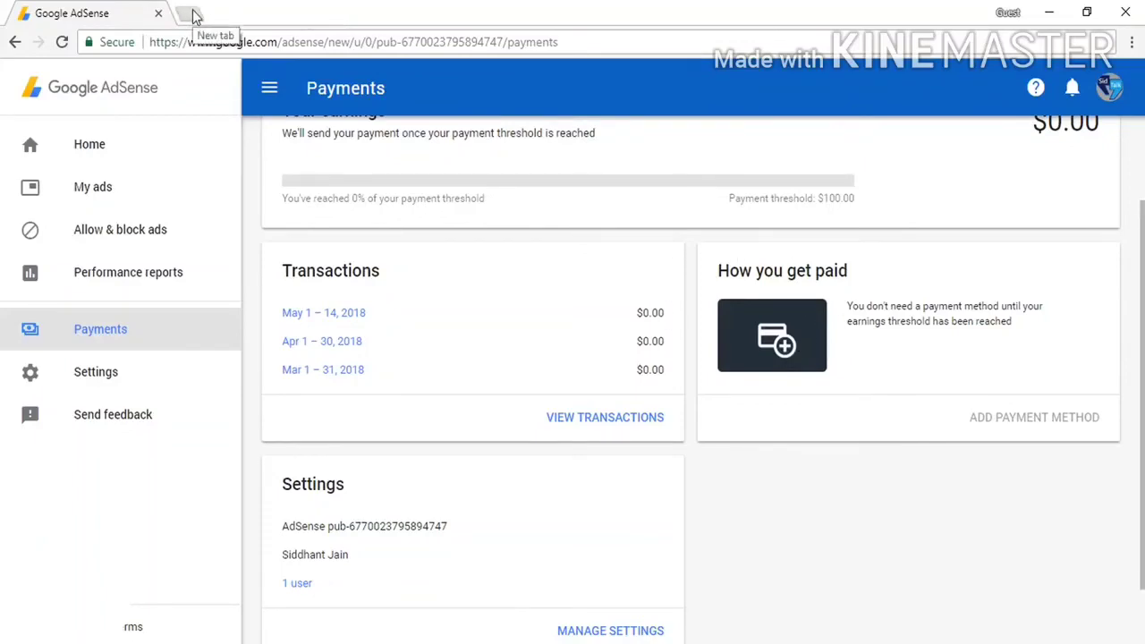
Step: Search Google for "sbi bank swift code" and examine the SWIFT codes of the first listed branches
left_click(185, 15)
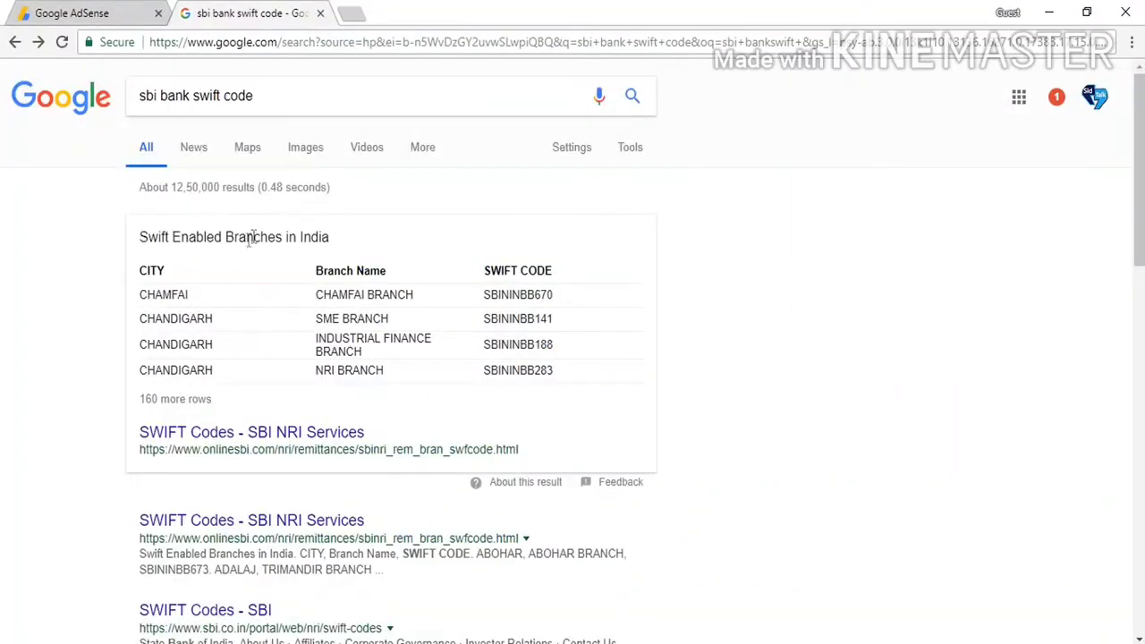
left_click_drag(313, 295, 384, 295)
left_click_drag(481, 295, 563, 301)
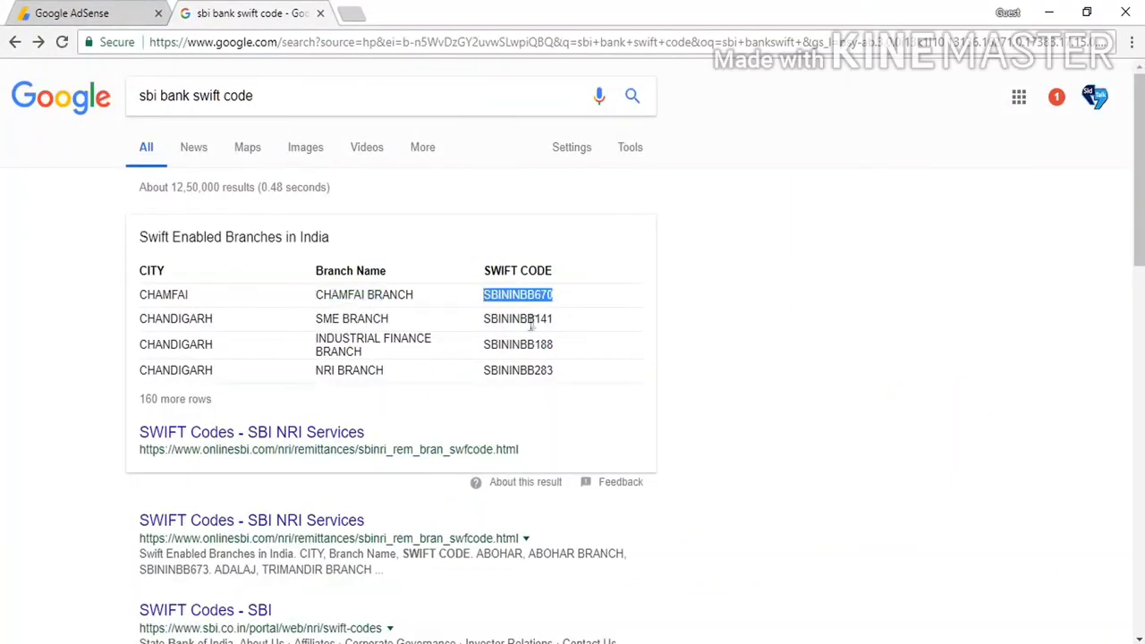
left_click_drag(482, 320, 554, 320)
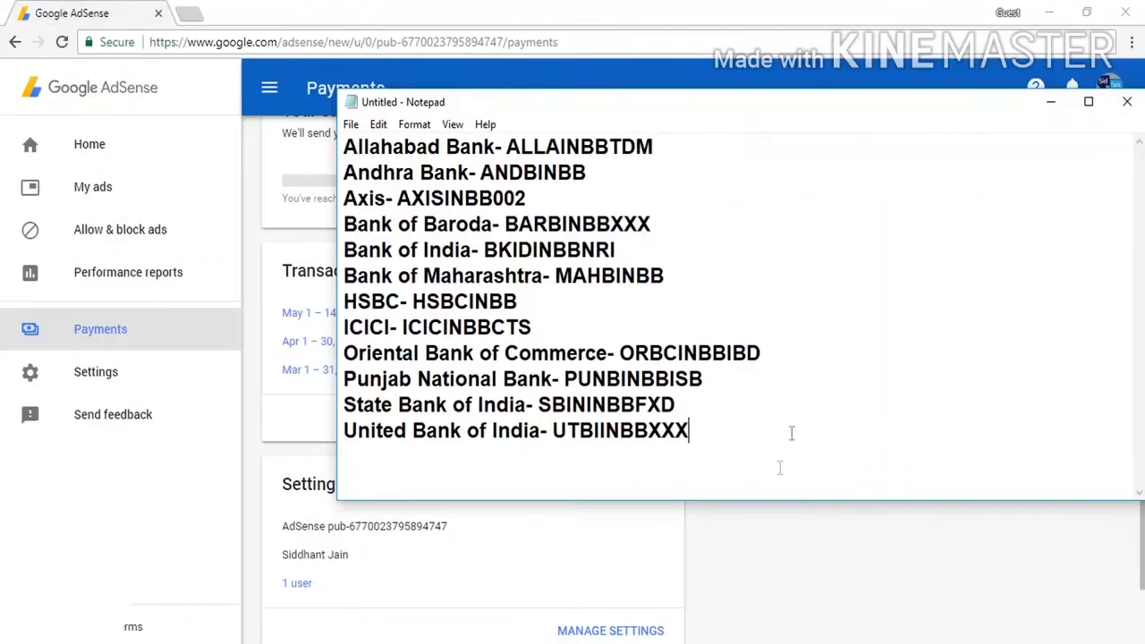
Step: Review the bank SWIFT code list in Notepad, highlighting the ICICI, Punjab National Bank and State Bank of India codes, and minimize it
left_click_drag(730, 439, 321, 149)
left_click(518, 275)
left_click_drag(405, 327, 557, 328)
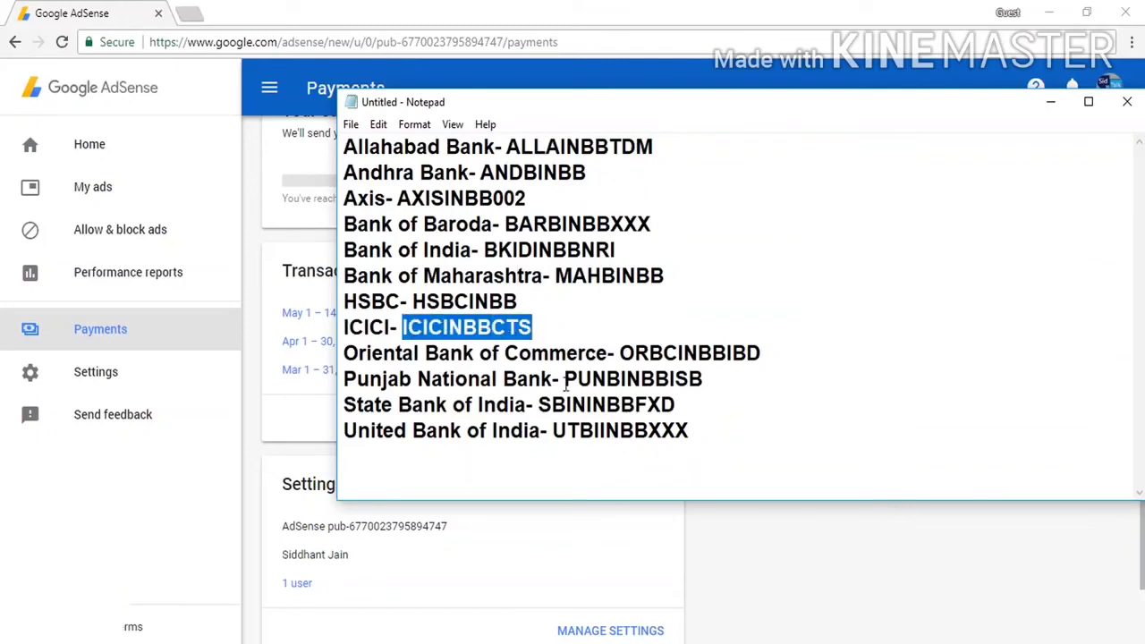
left_click_drag(563, 380, 779, 382)
left_click_drag(538, 406, 682, 408)
left_click_drag(563, 379, 759, 378)
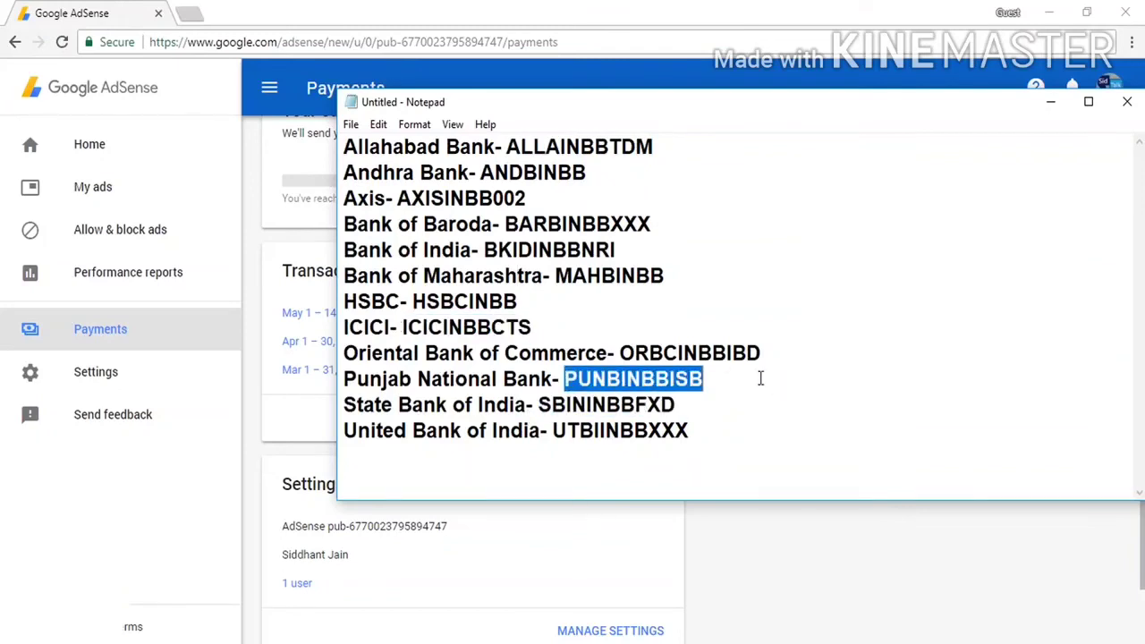
left_click_drag(538, 407, 699, 409)
left_click(689, 429)
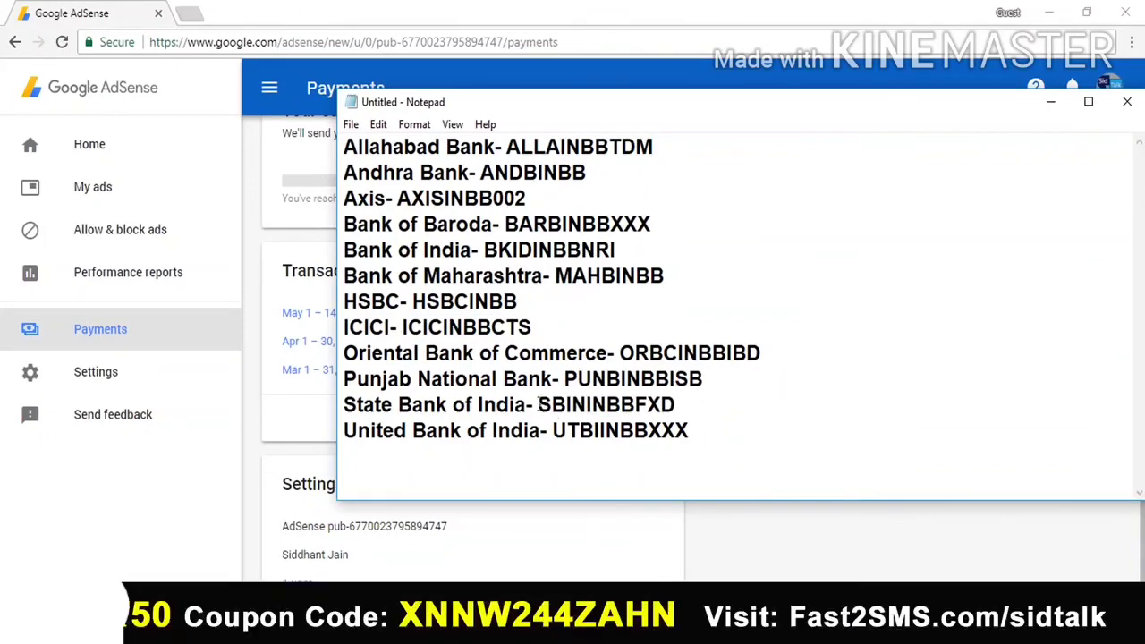
left_click_drag(538, 407, 713, 404)
left_click(614, 410)
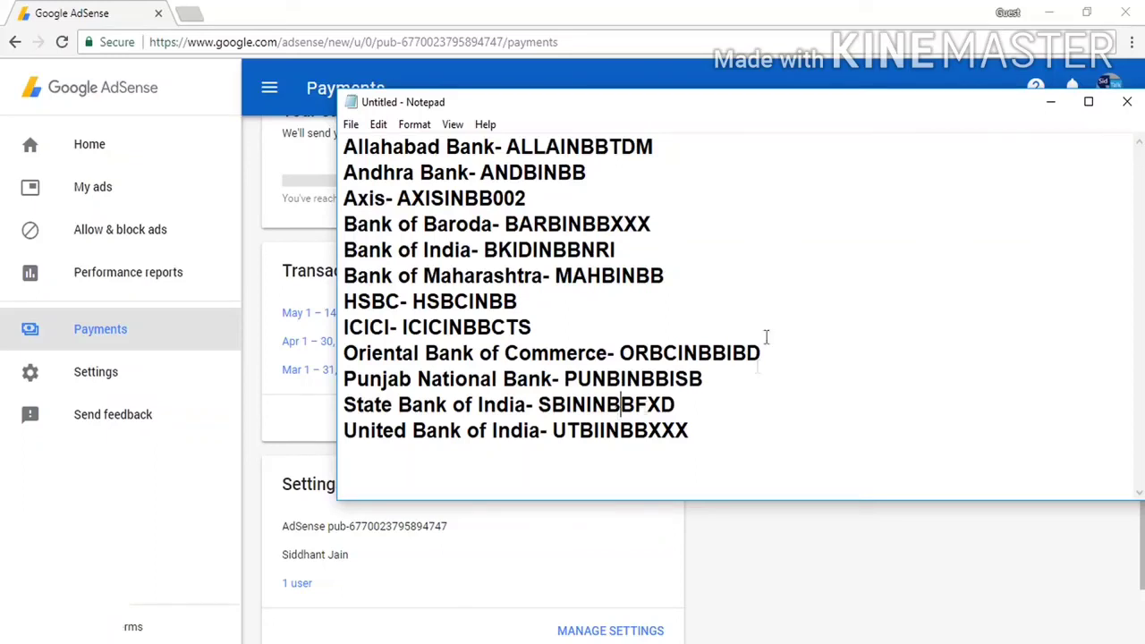
left_click(1051, 102)
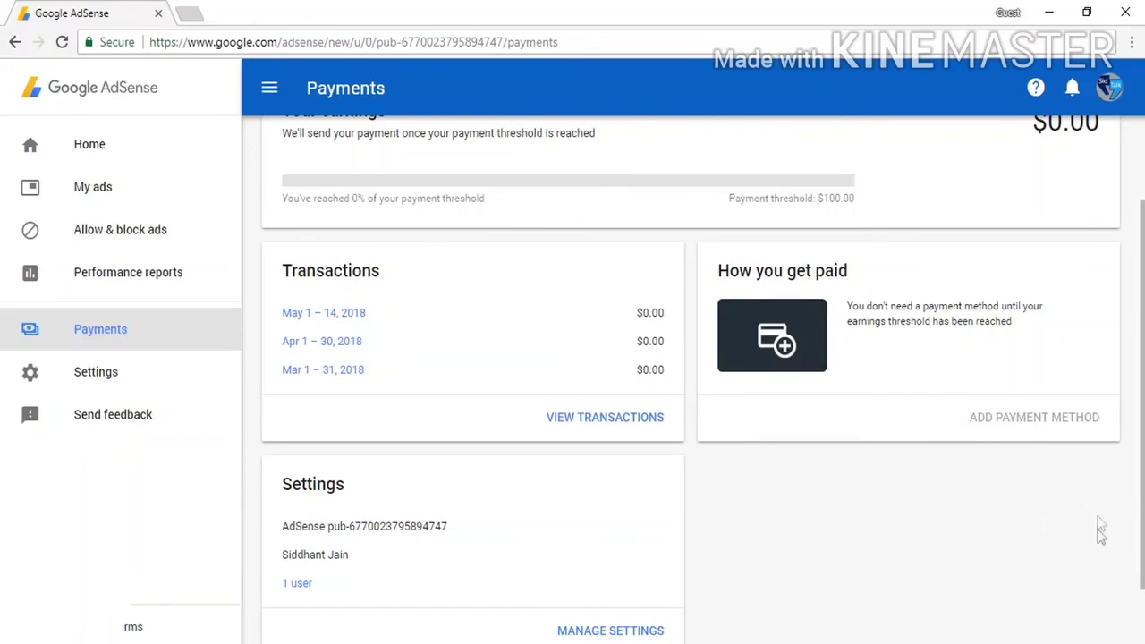